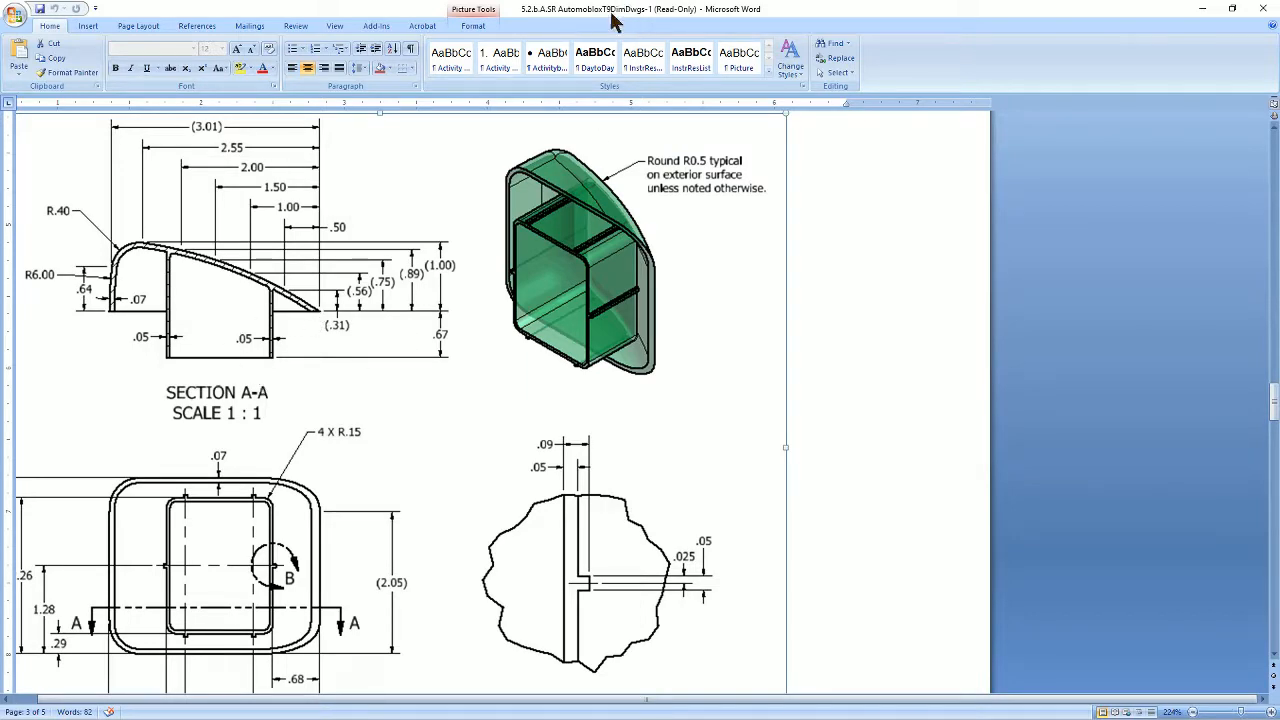
Move the two Word reference documents out of the way and create a new part document in SolidWorks
{"action": "left_click_drag", "start_coordinate": [627, 9], "coordinate": [0, 135]}
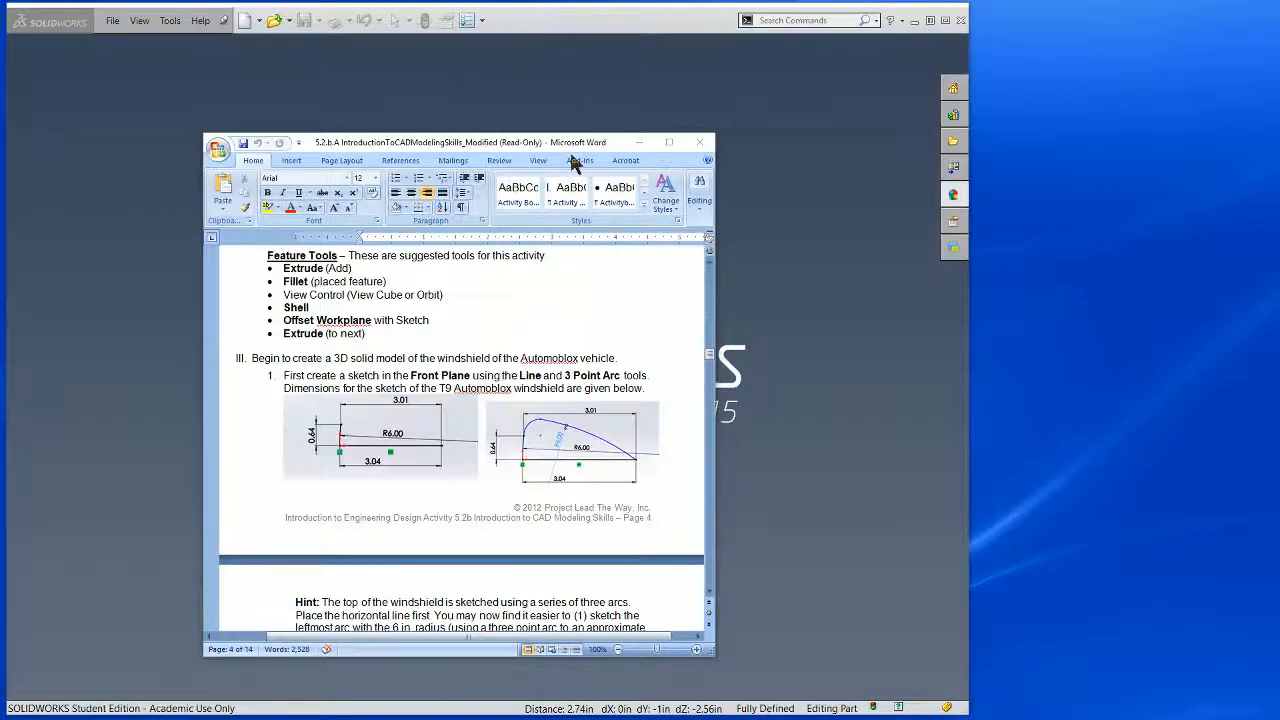
{"action": "left_click_drag", "start_coordinate": [545, 148], "coordinate": [0, 148]}
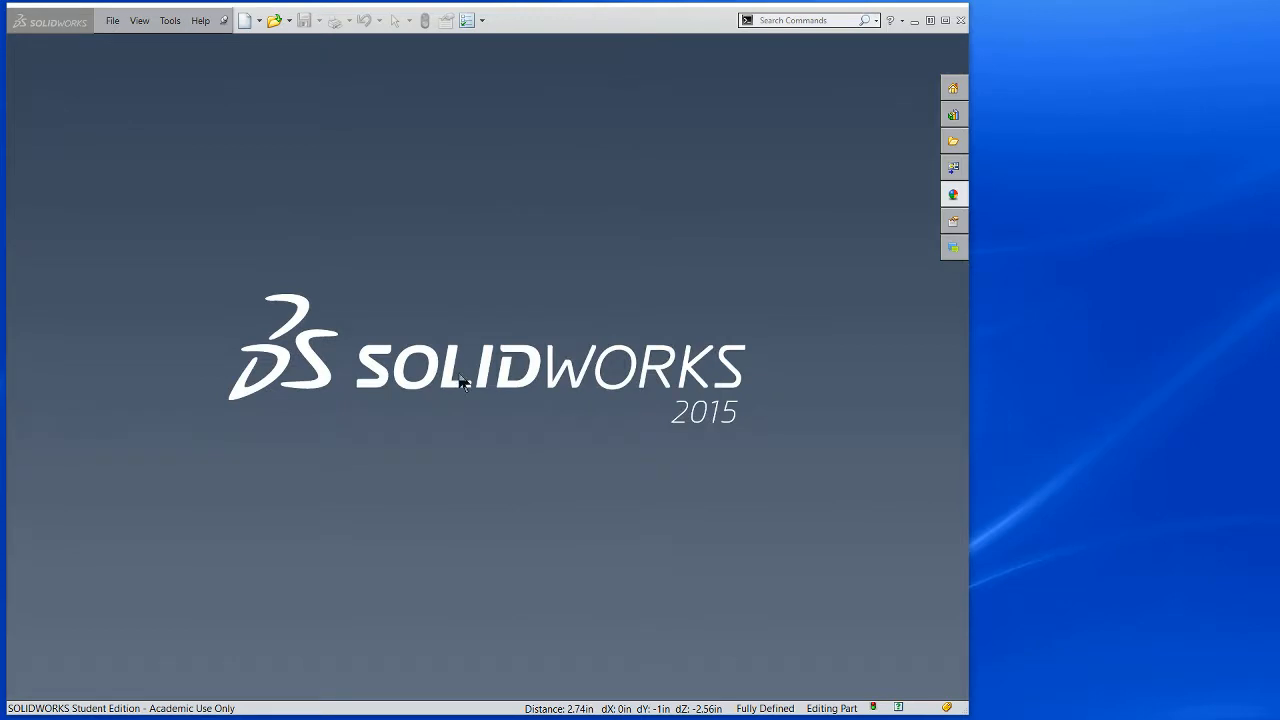
{"action": "left_click", "coordinate": [247, 21]}
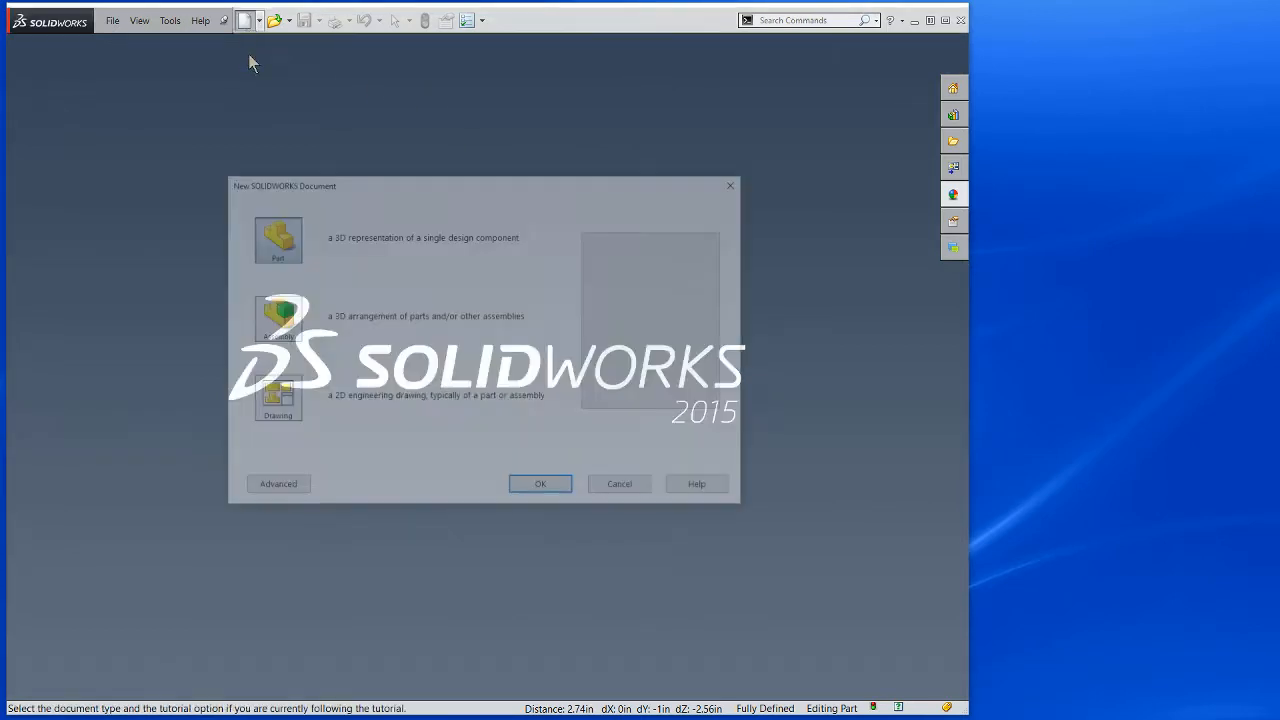
{"action": "left_click", "coordinate": [544, 489]}
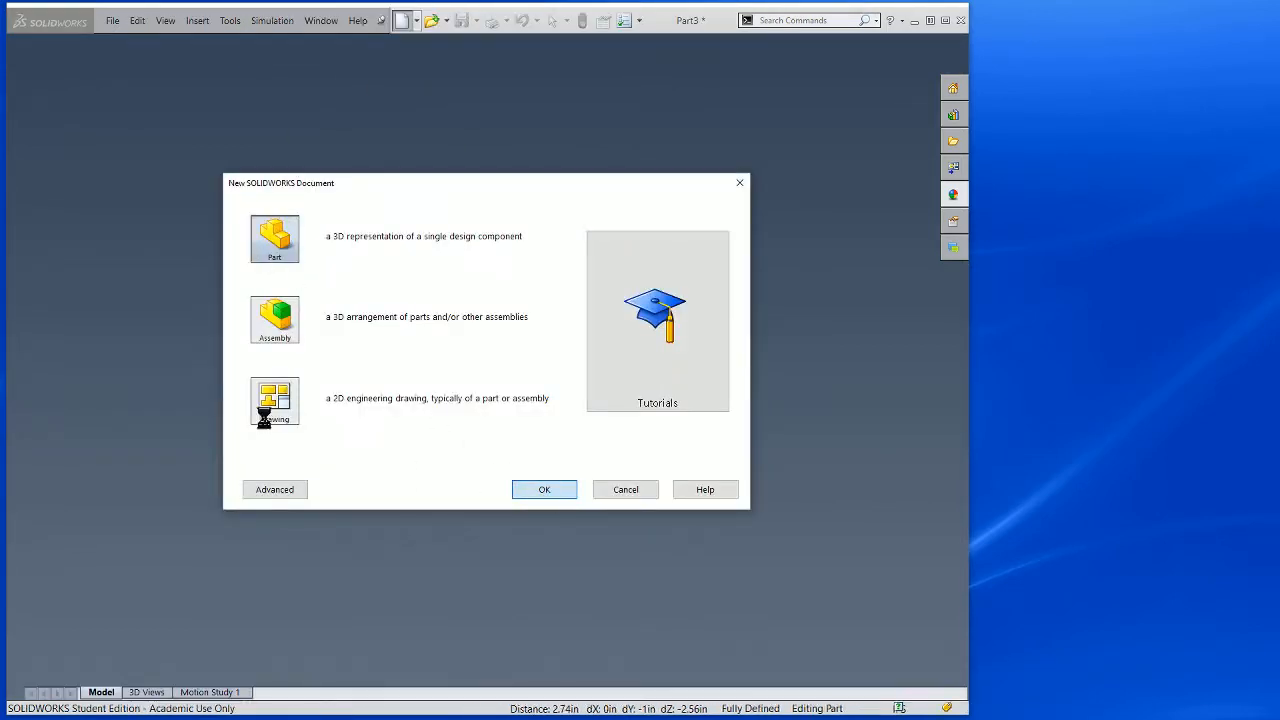
Start an Extruded Boss/Base feature with its cross-section sketch on the Right Plane
{"action": "left_click", "coordinate": [28, 135]}
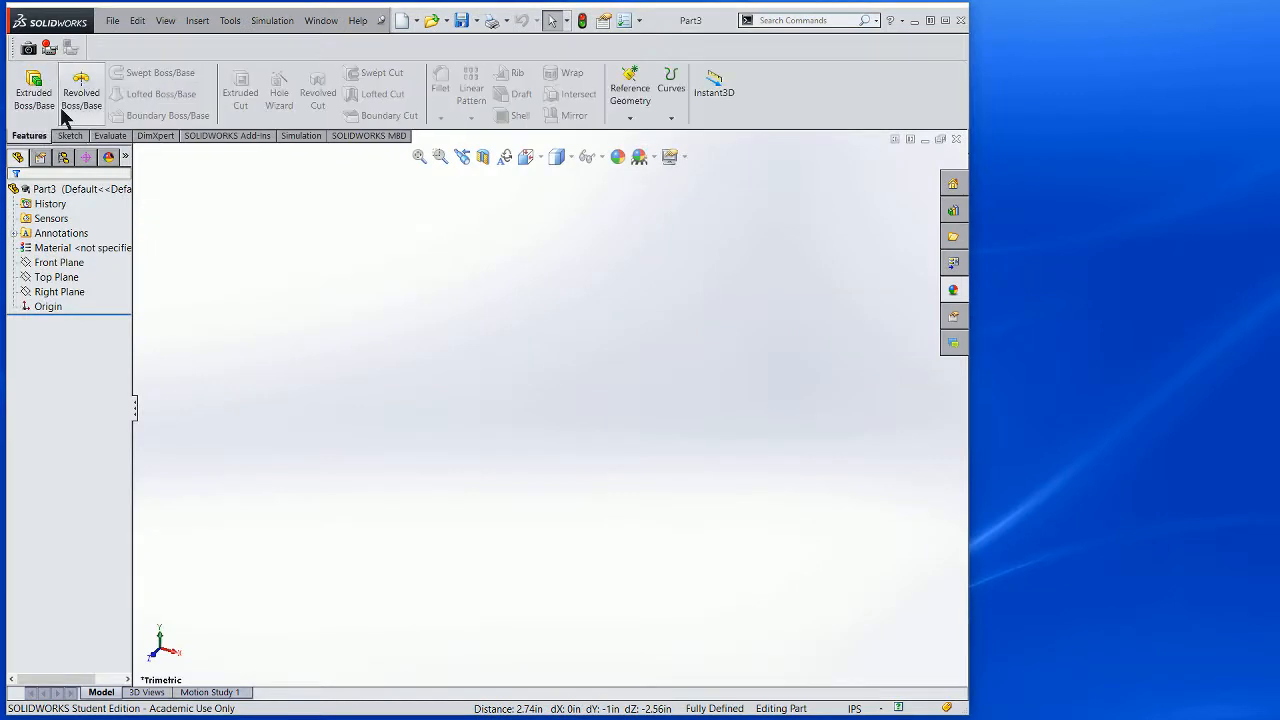
{"action": "left_click", "coordinate": [30, 93]}
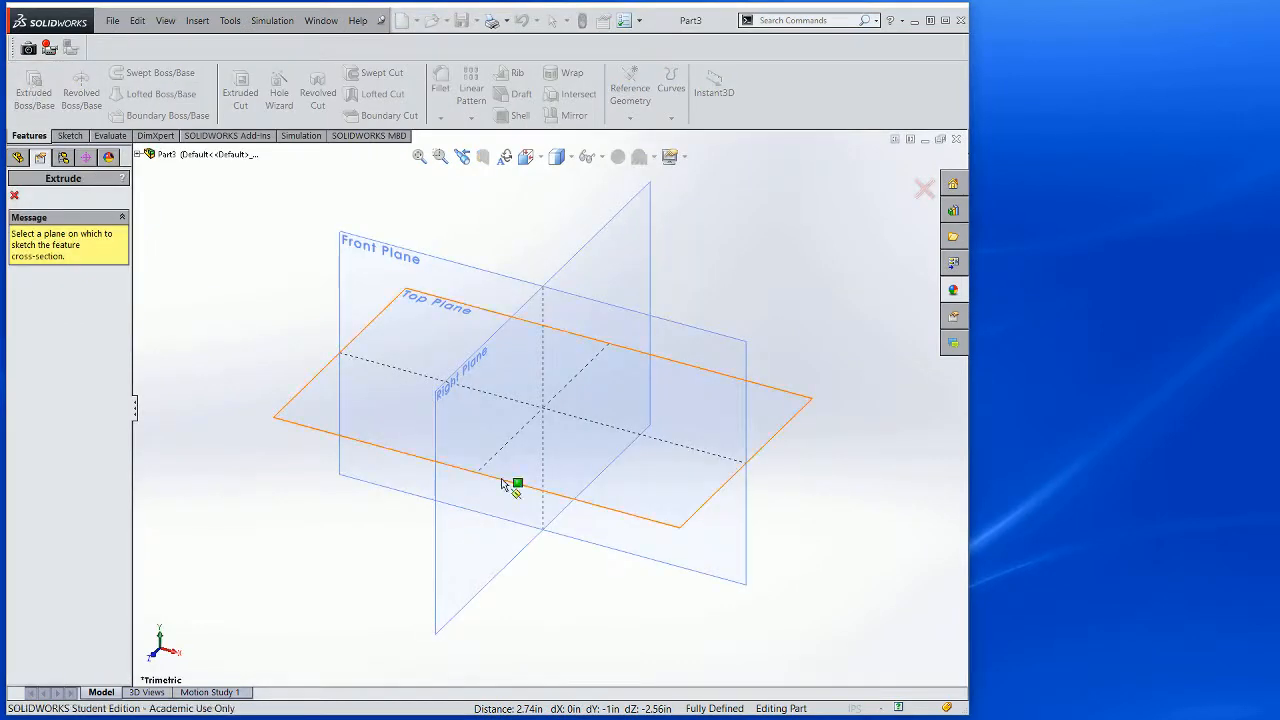
{"action": "left_click", "coordinate": [445, 393]}
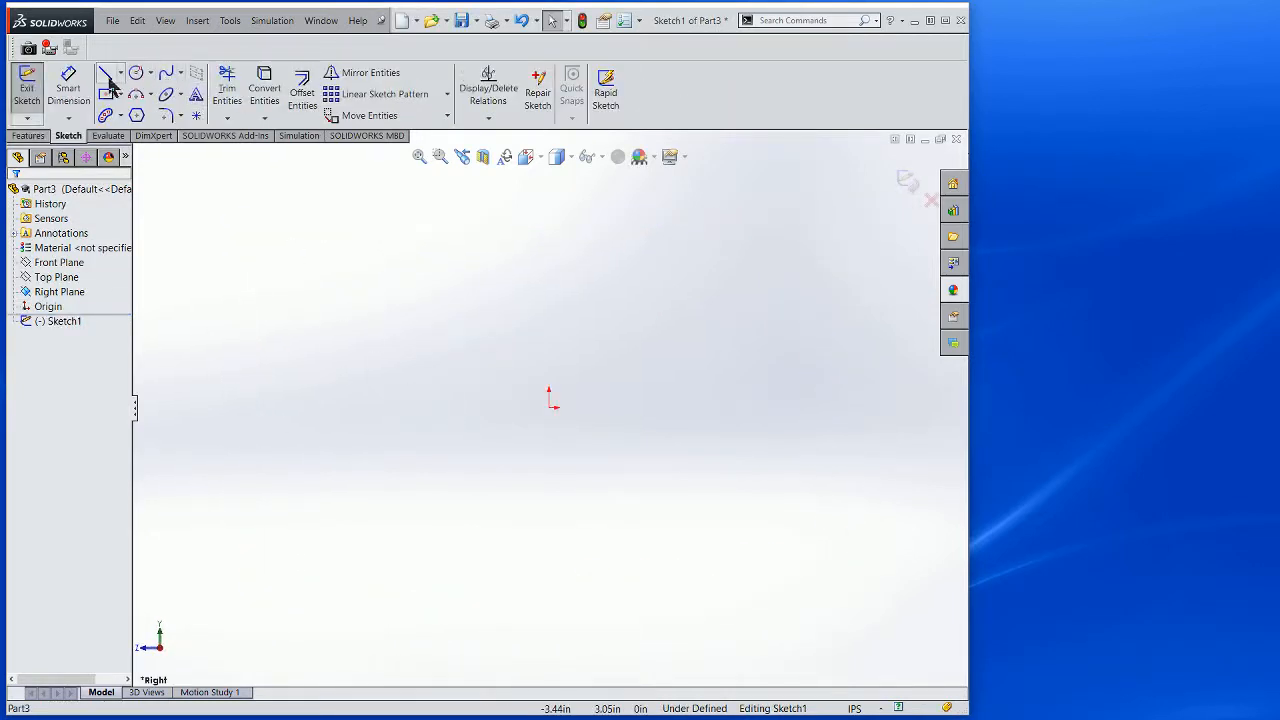
Sketch a horizontal line about 2.94 in long starting at the origin and end the line chain
{"action": "left_click", "coordinate": [106, 75]}
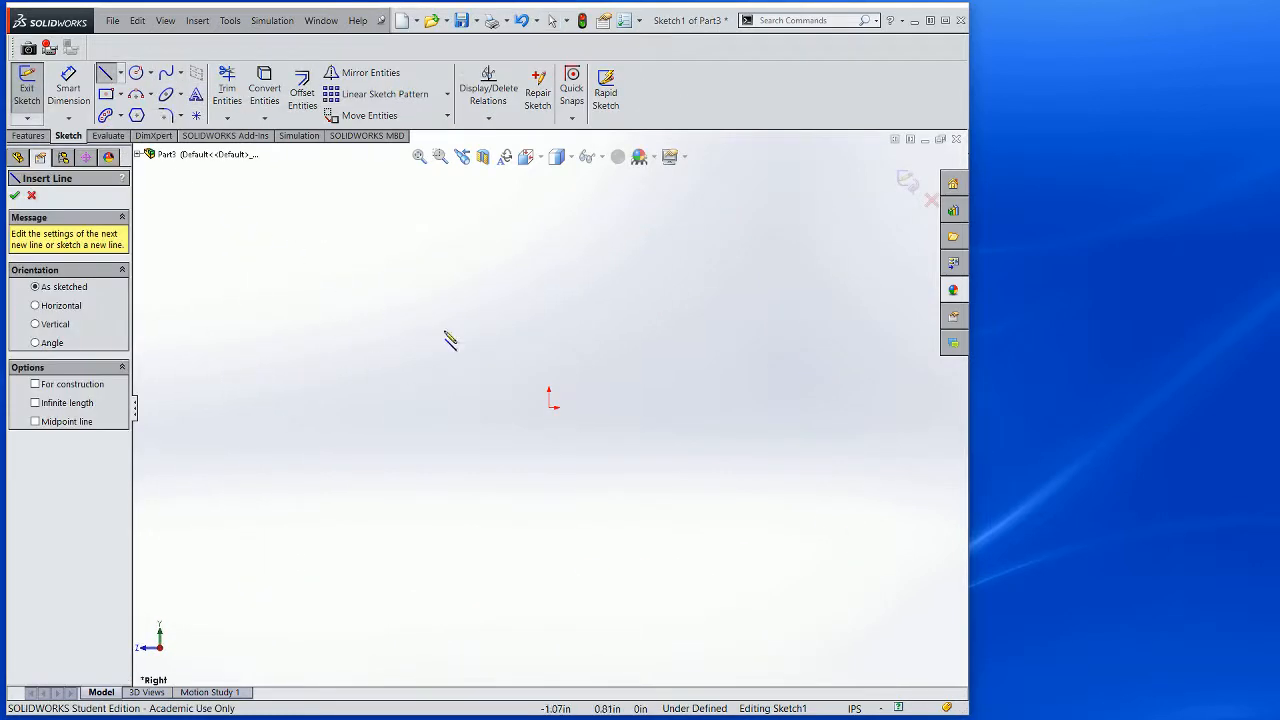
{"action": "left_click", "coordinate": [549, 407]}
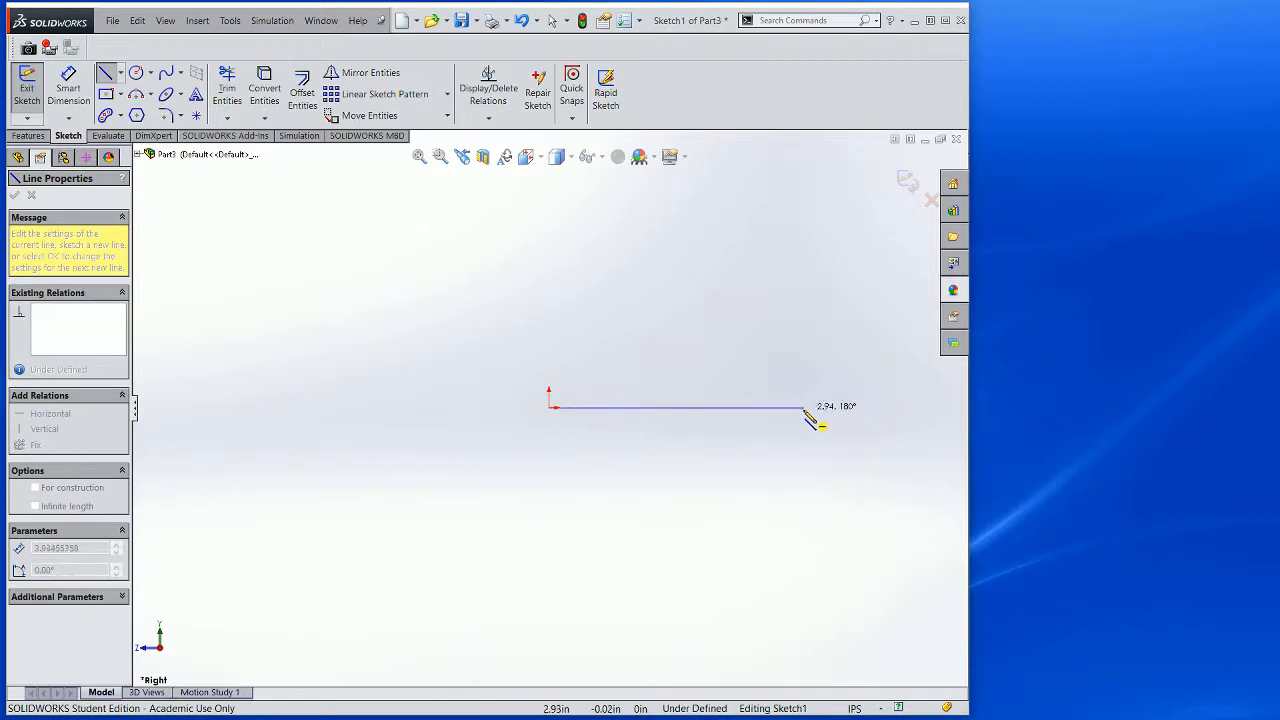
{"action": "left_click", "coordinate": [805, 410]}
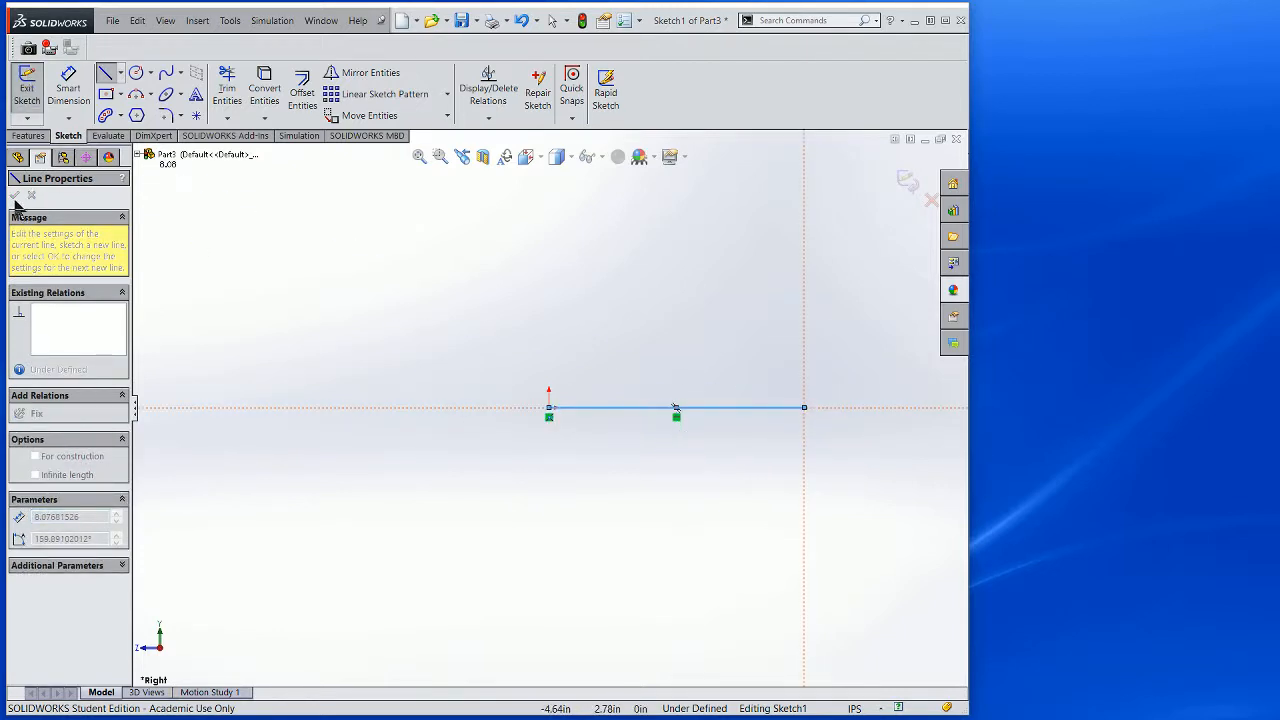
{"action": "right_click", "coordinate": [357, 263]}
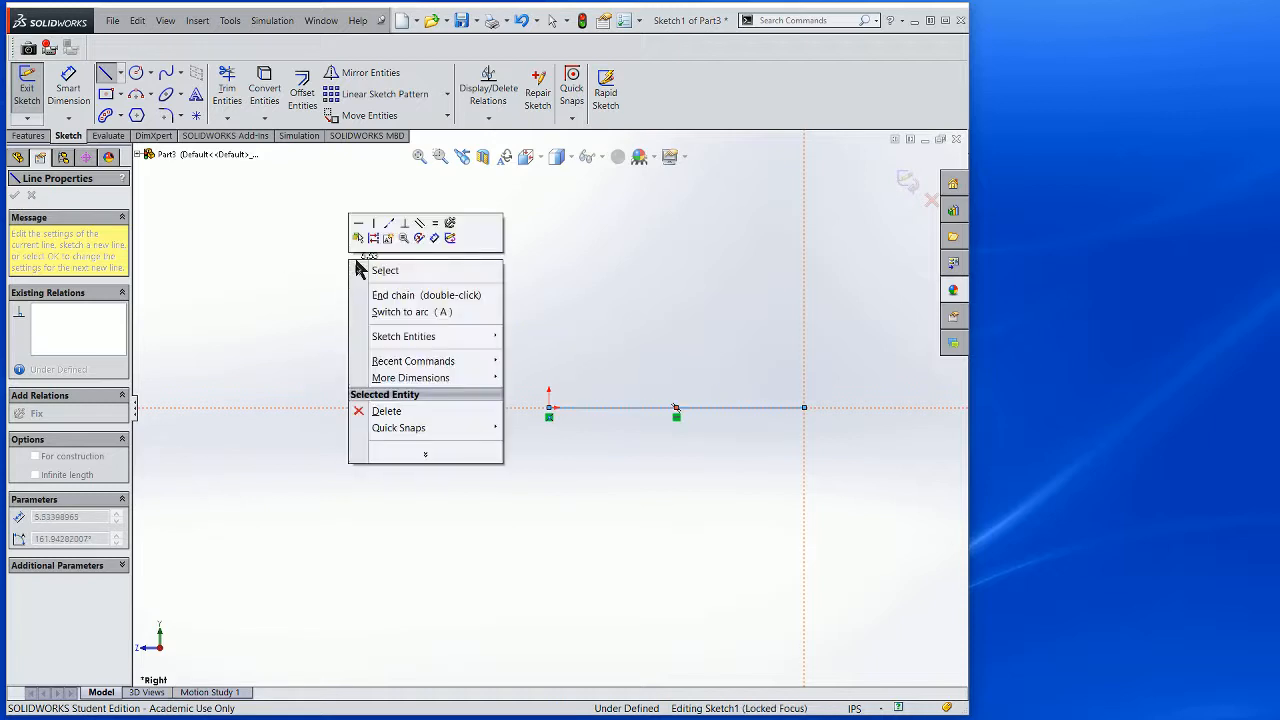
{"action": "left_click", "coordinate": [371, 268]}
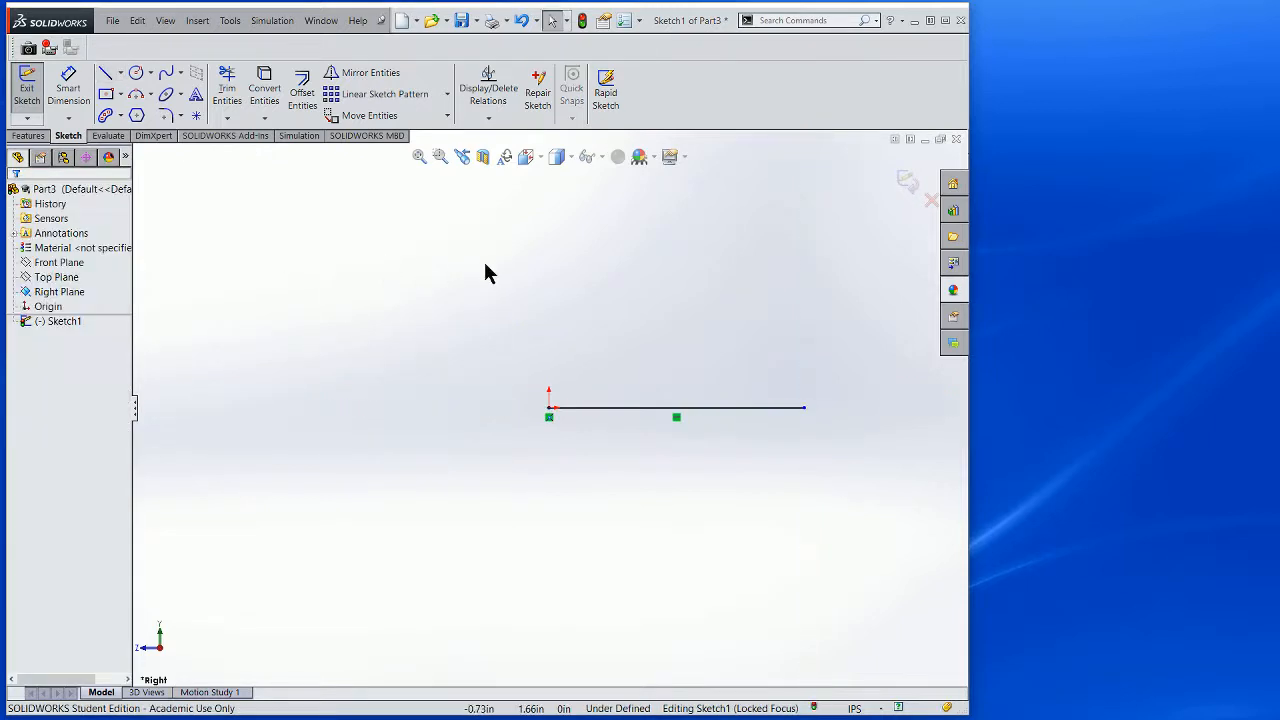
Dimension the horizontal base line's length as 3.04 in, with the dimension placed below it
{"action": "left_click", "coordinate": [68, 86]}
{"action": "left_click", "coordinate": [651, 408]}
{"action": "left_click", "coordinate": [657, 490]}
{"action": "type", "text": "3.04"}
{"action": "key", "text": "Return"}
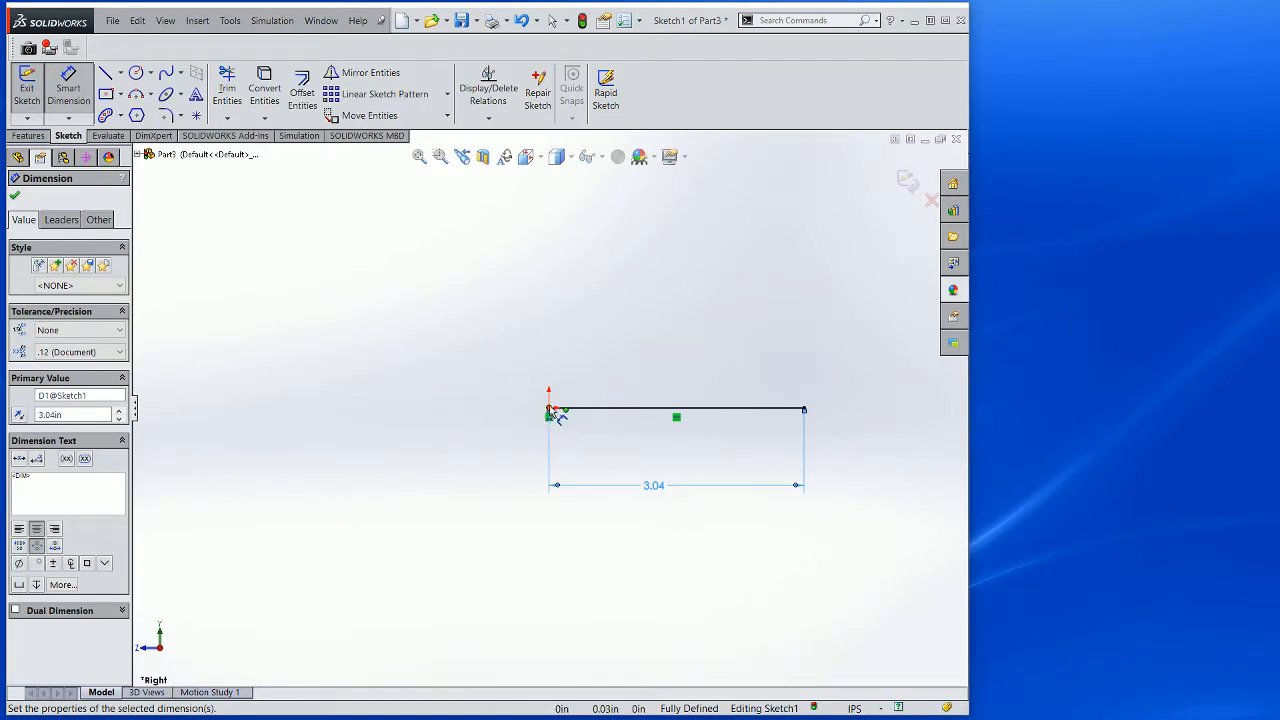
Sketch a 3 Point Arc of about 0.39 in radius from the origin to a point about 0.53 in above the base line
{"action": "left_click", "coordinate": [151, 96]}
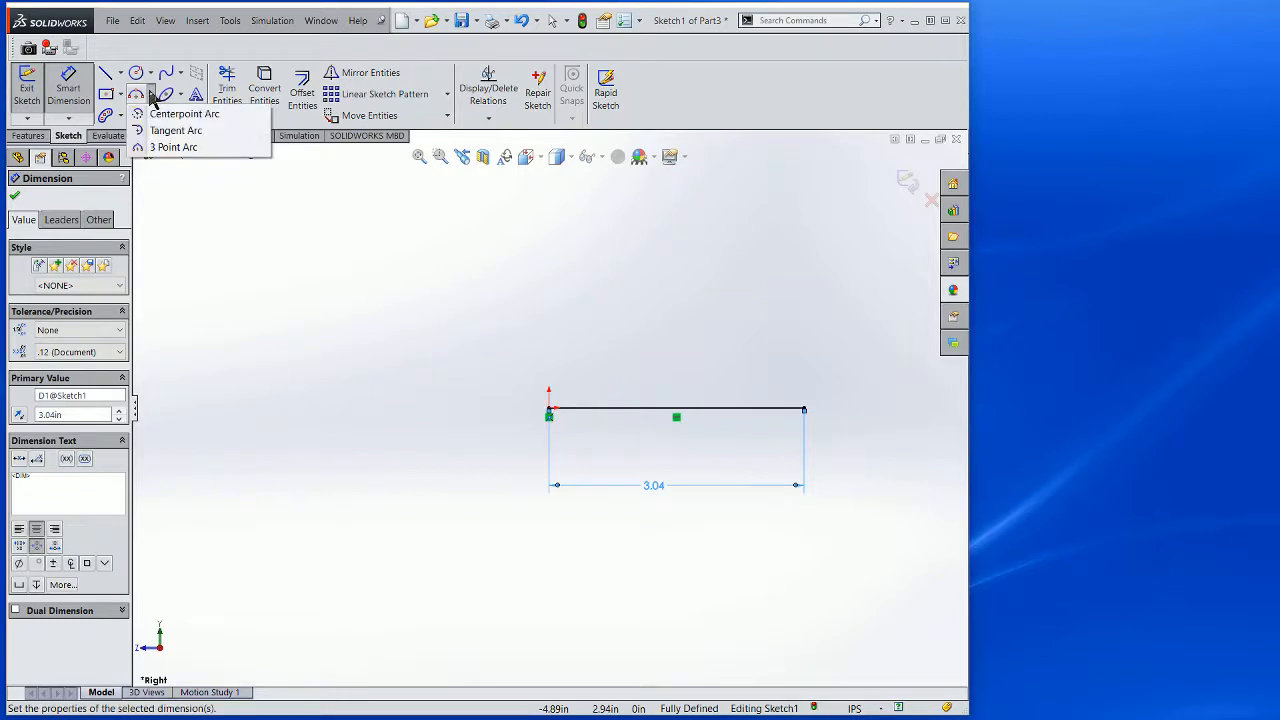
{"action": "left_click", "coordinate": [160, 150]}
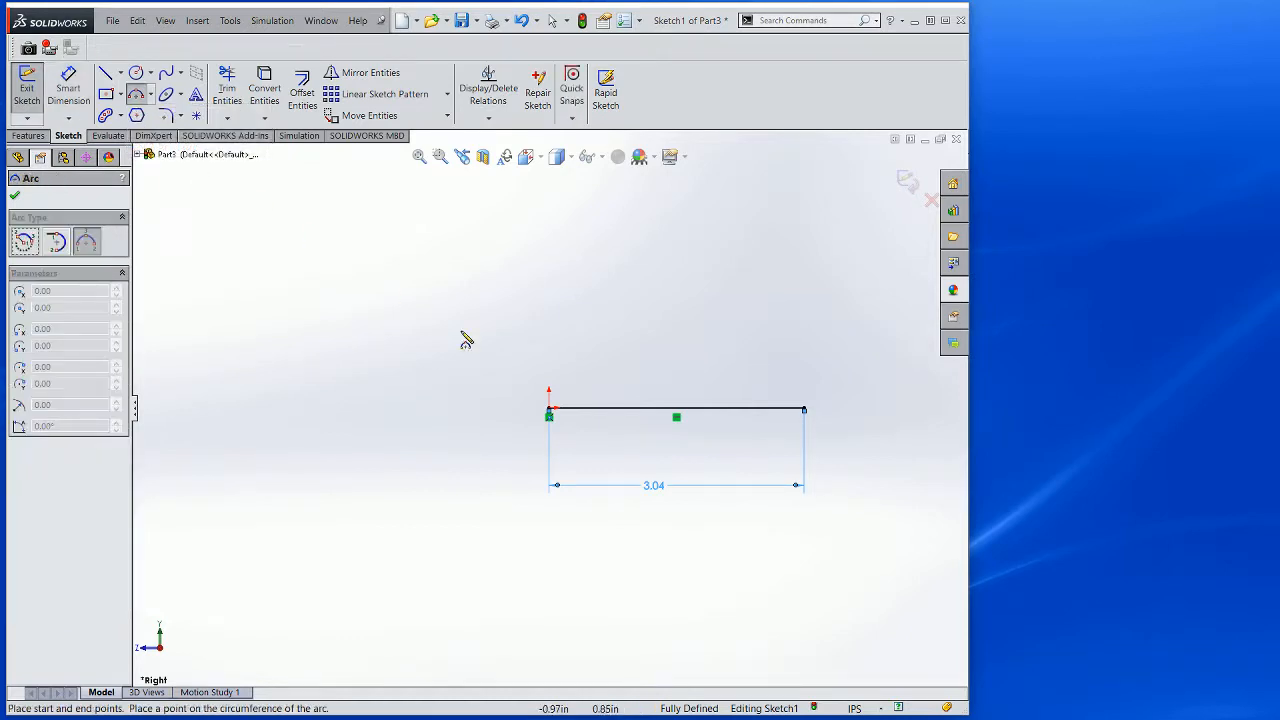
{"action": "left_click", "coordinate": [549, 409]}
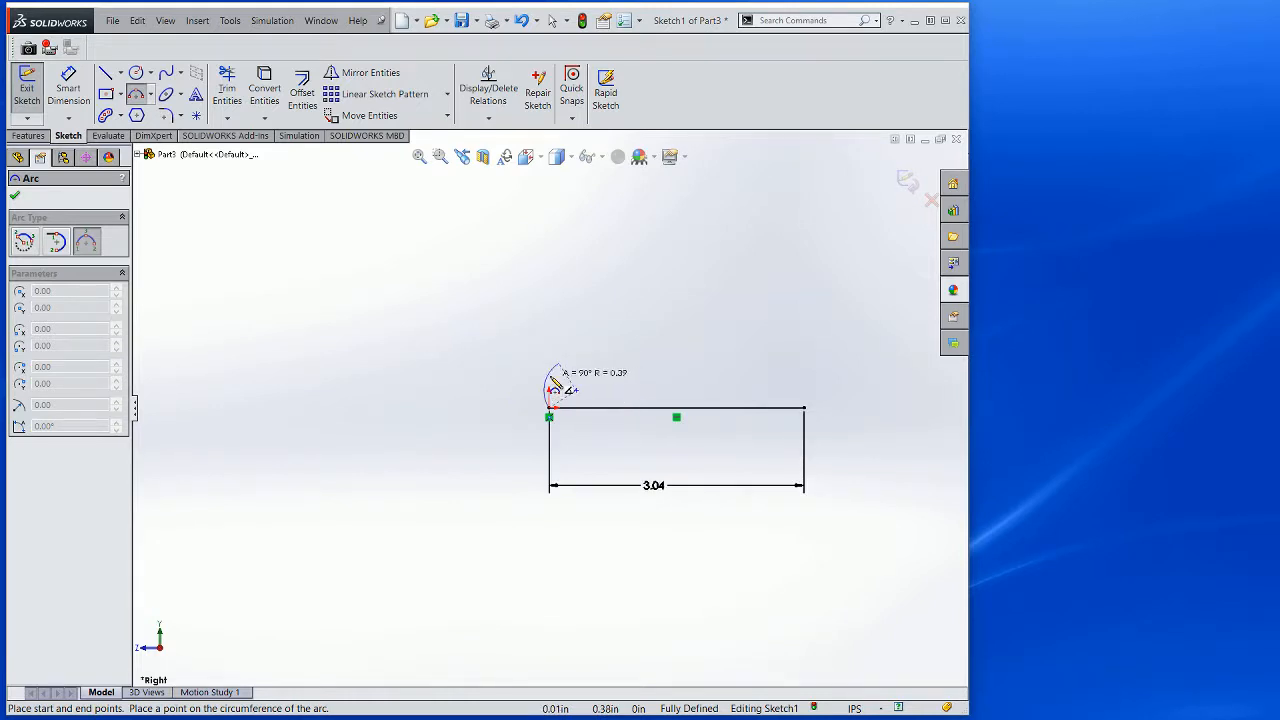
{"action": "left_click", "coordinate": [552, 380]}
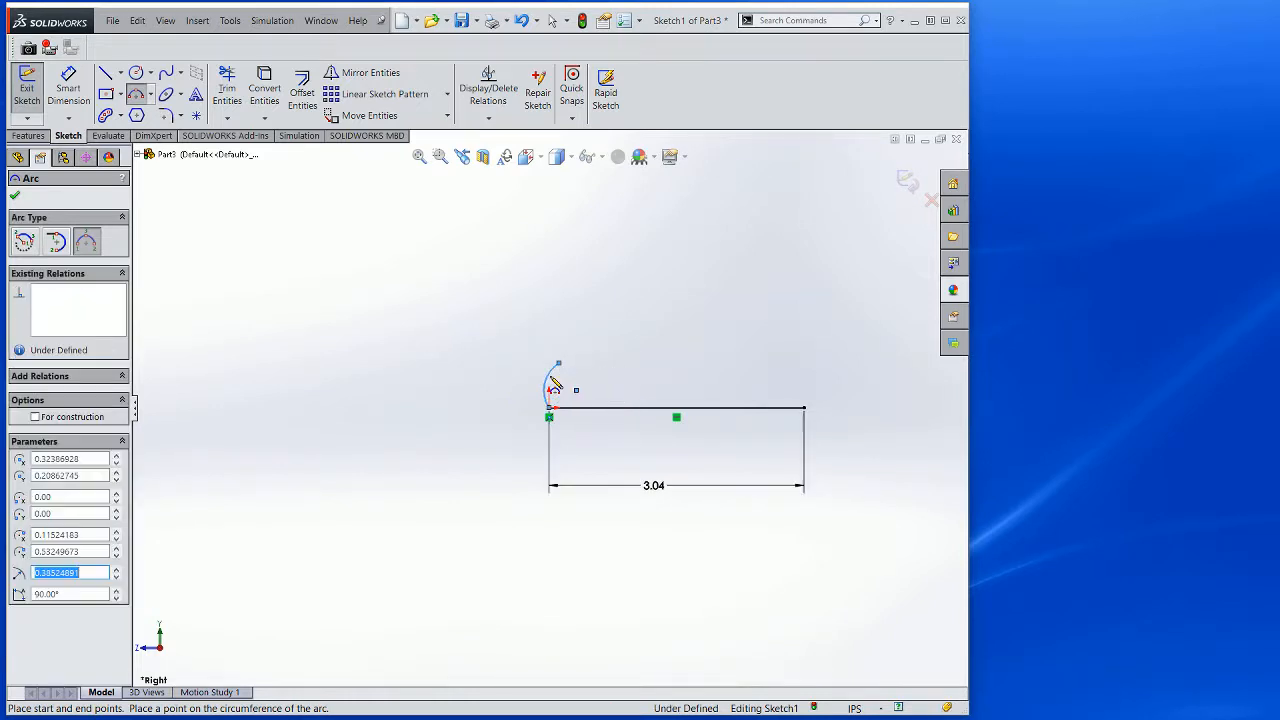
{"action": "left_click", "coordinate": [14, 199]}
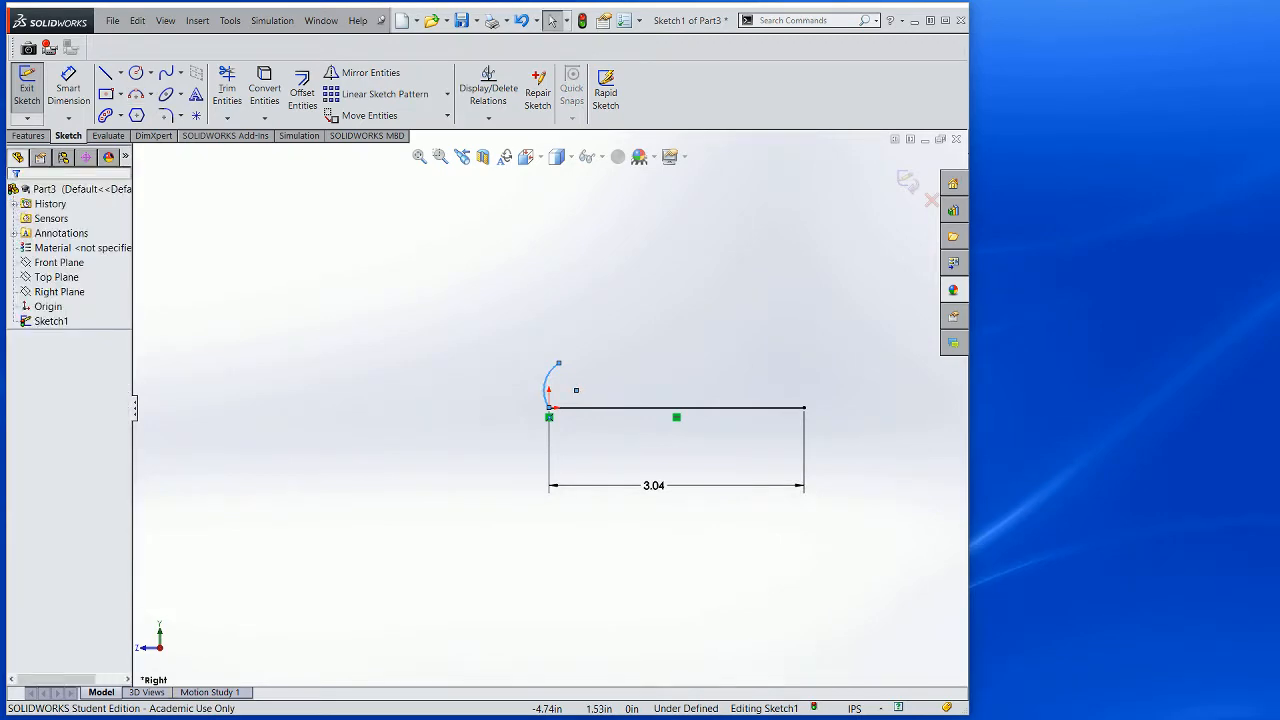
Consult the Automoblox dimension drawing in Word and dimension the arc's upper endpoint 0.64 in above the base line
{"action": "key", "text": "alt+Tab"}
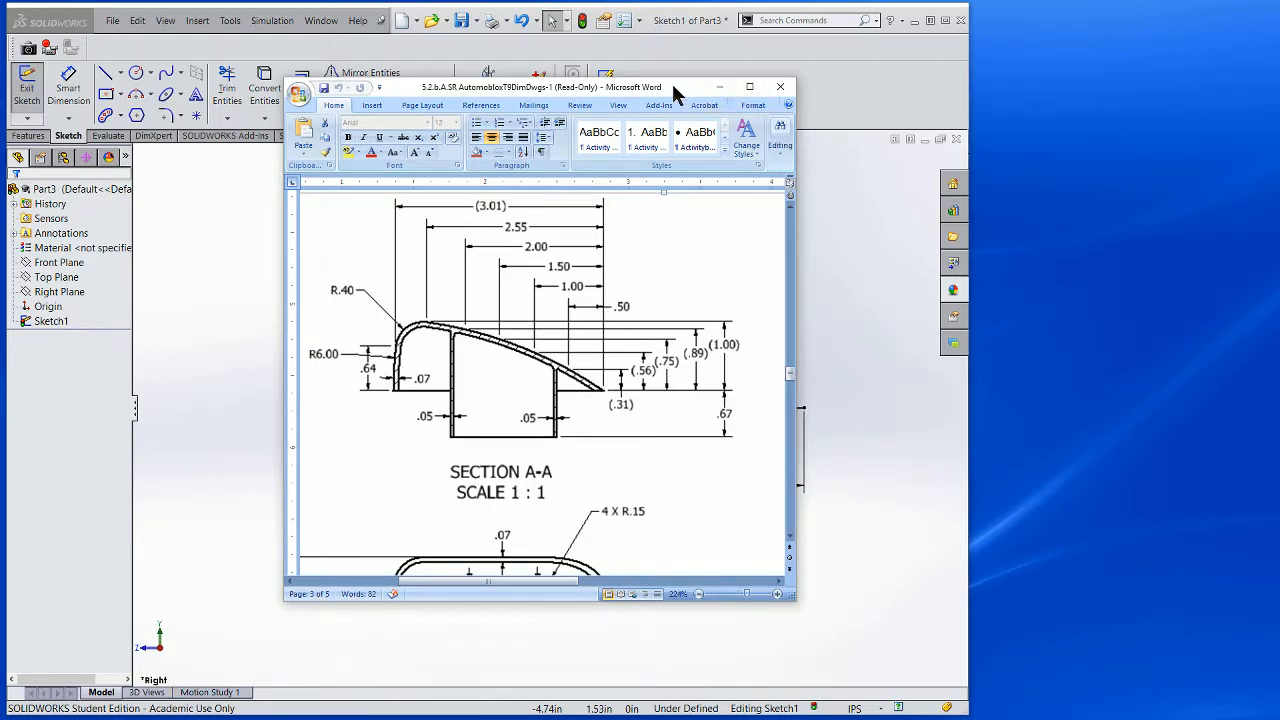
{"action": "left_click", "coordinate": [719, 87]}
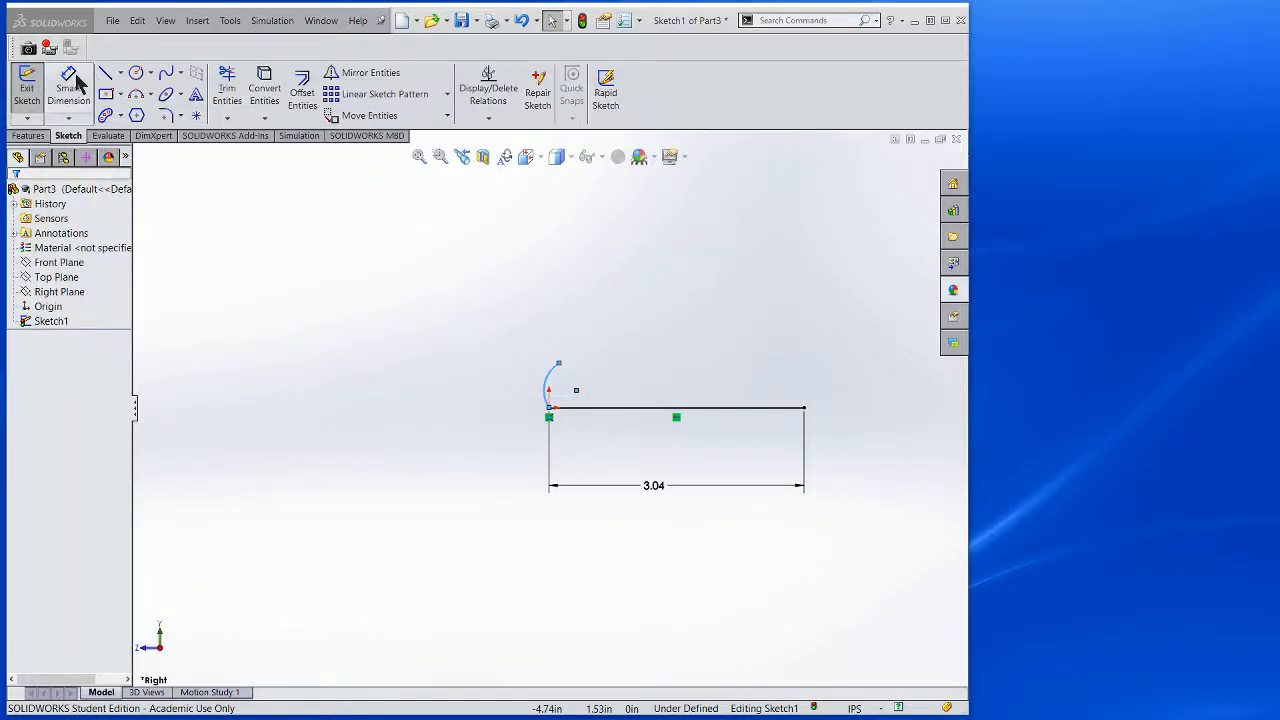
{"action": "left_click", "coordinate": [62, 90]}
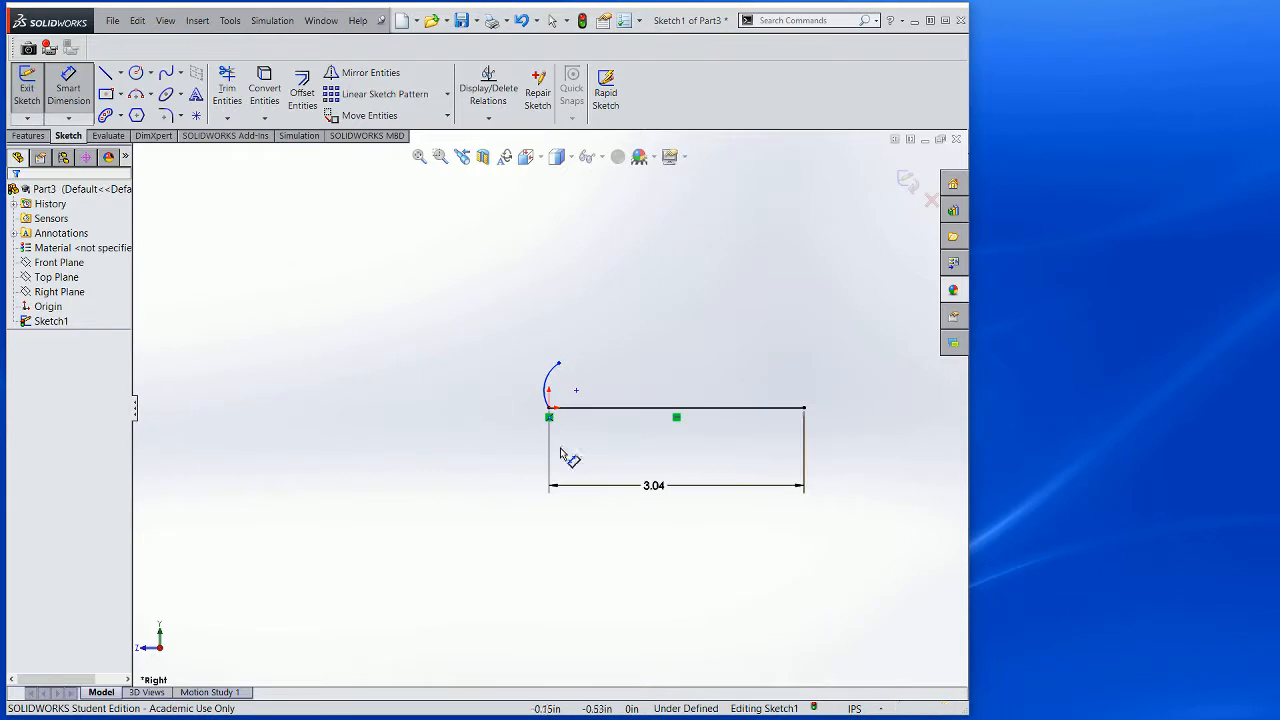
{"action": "left_click", "coordinate": [559, 366]}
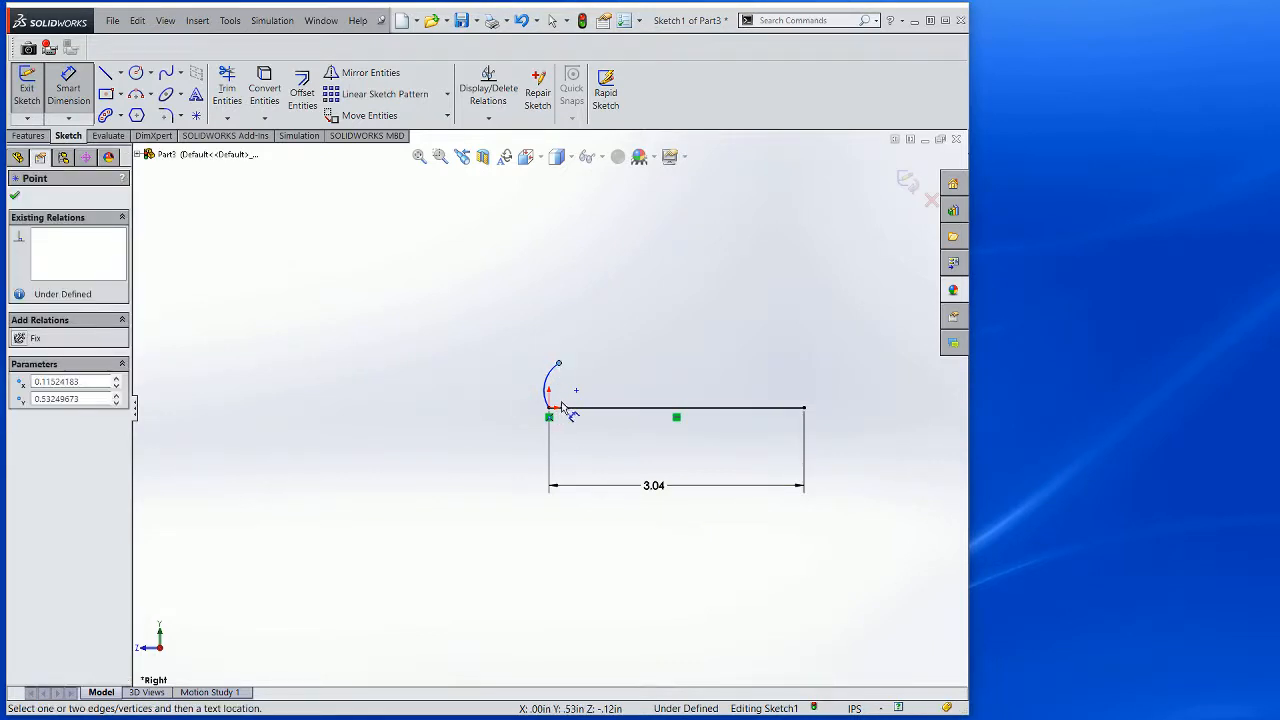
{"action": "left_click", "coordinate": [566, 408]}
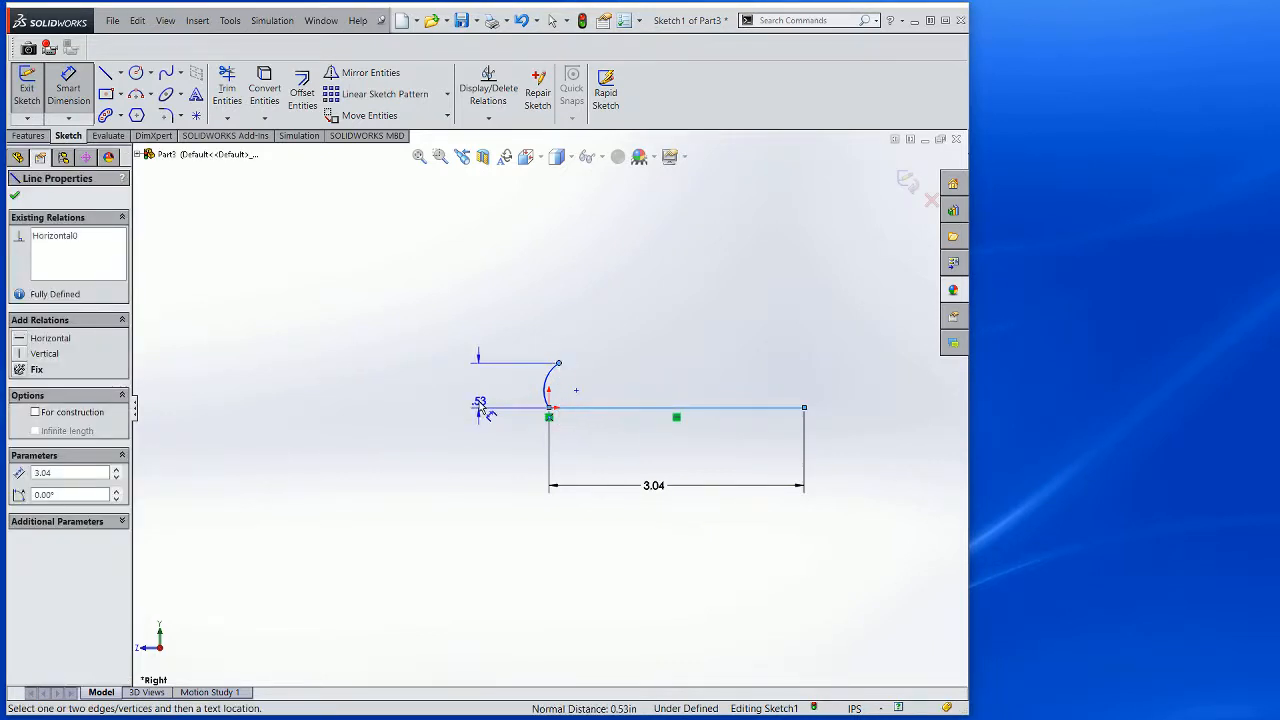
{"action": "left_click", "coordinate": [477, 393]}
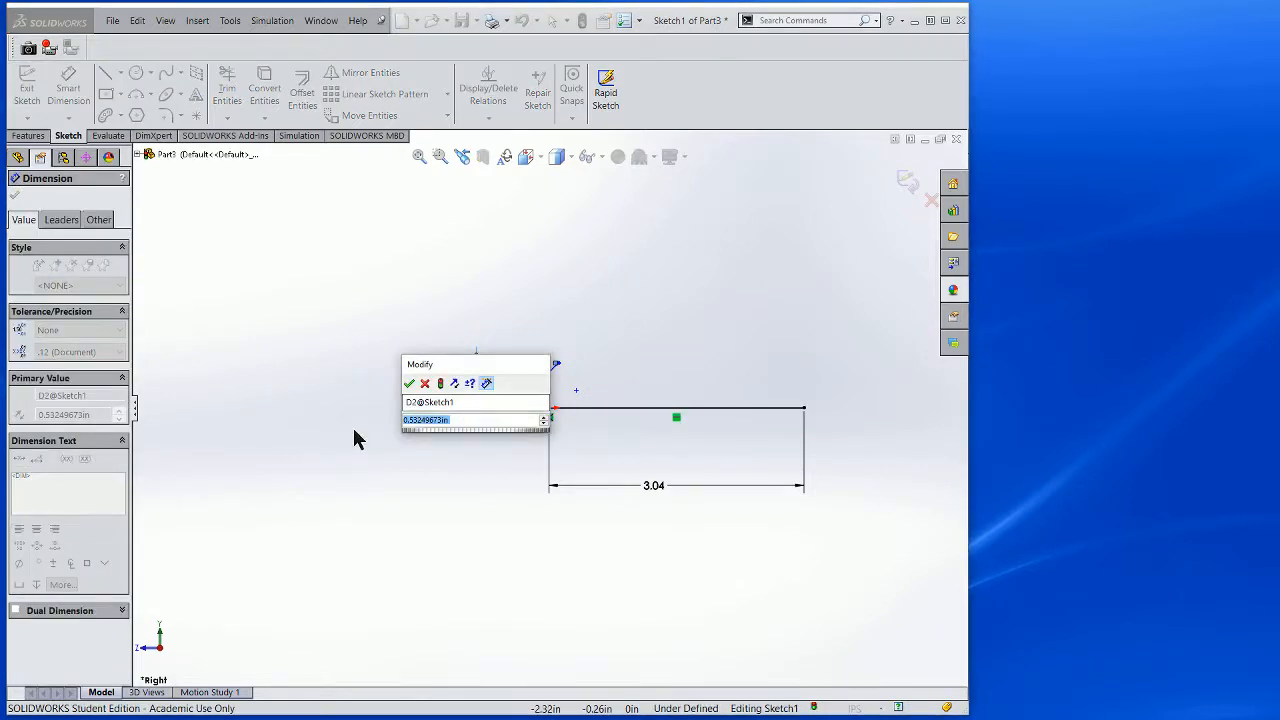
{"action": "type", "text": ".64"}
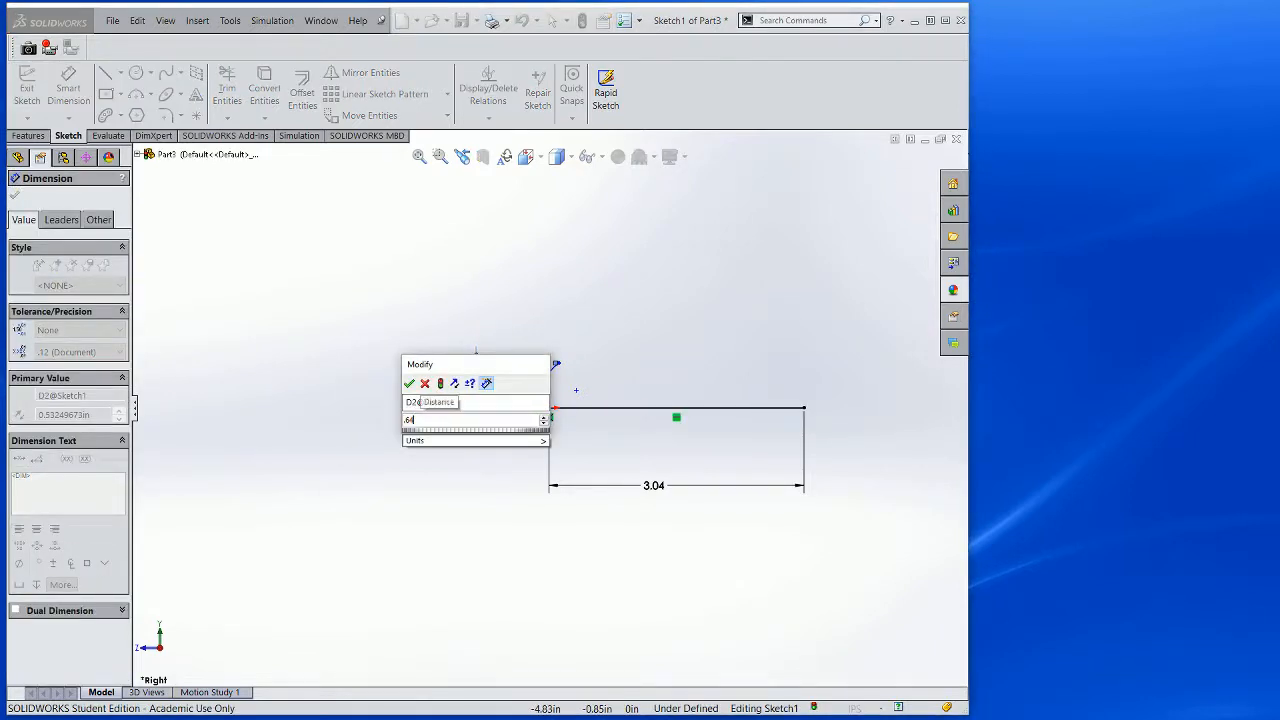
{"action": "key", "text": "Return"}
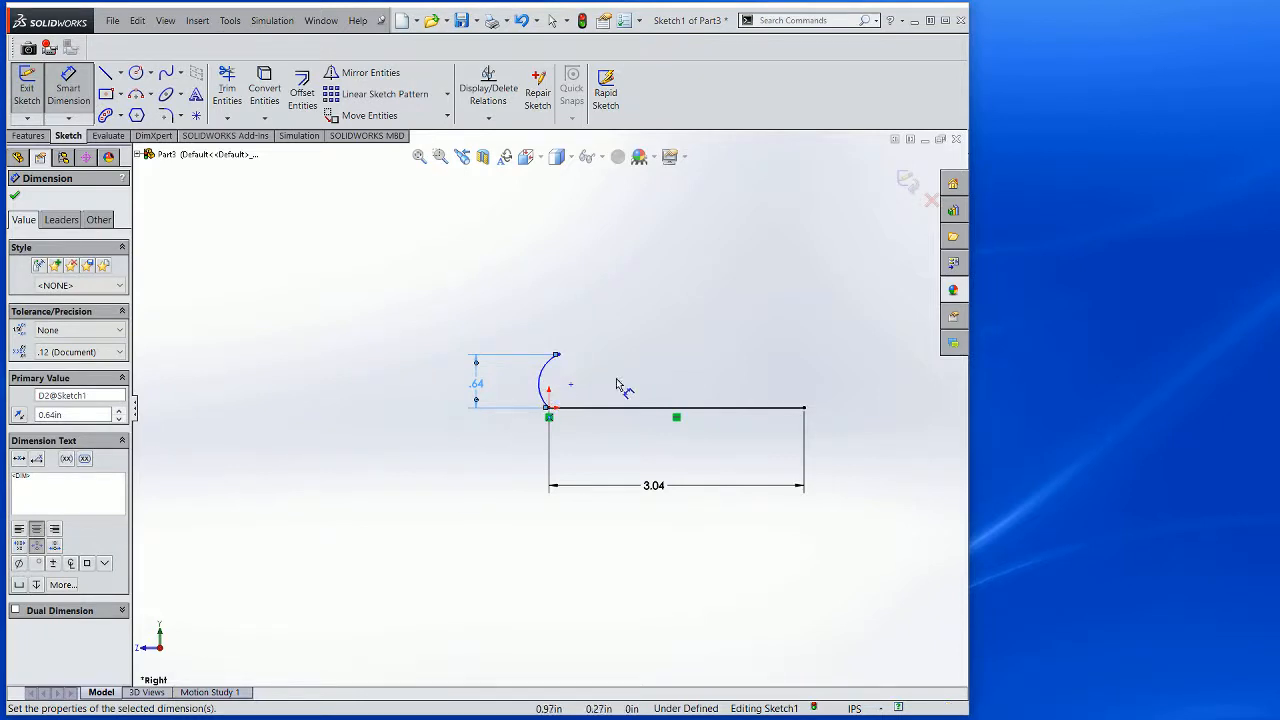
Add a 3.04 in horizontal dimension between the base line's far endpoint and the arc's upper endpoint
{"action": "left_click", "coordinate": [806, 409]}
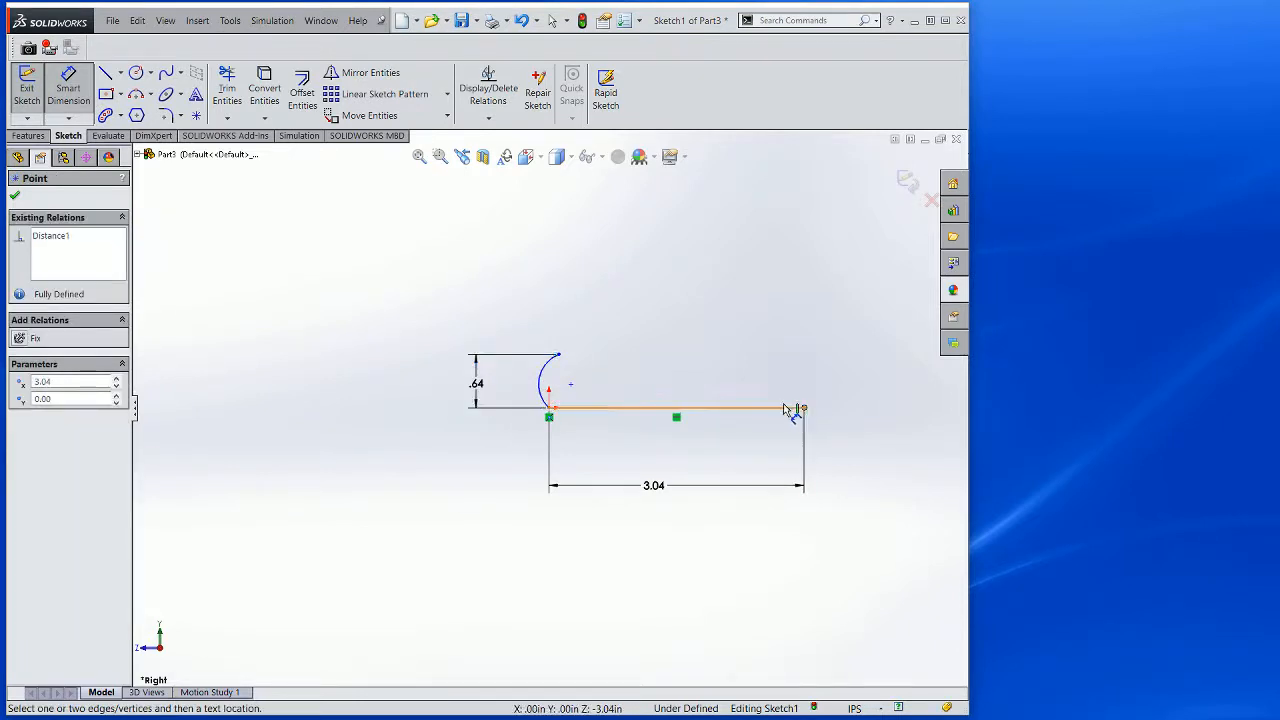
{"action": "left_click", "coordinate": [560, 356]}
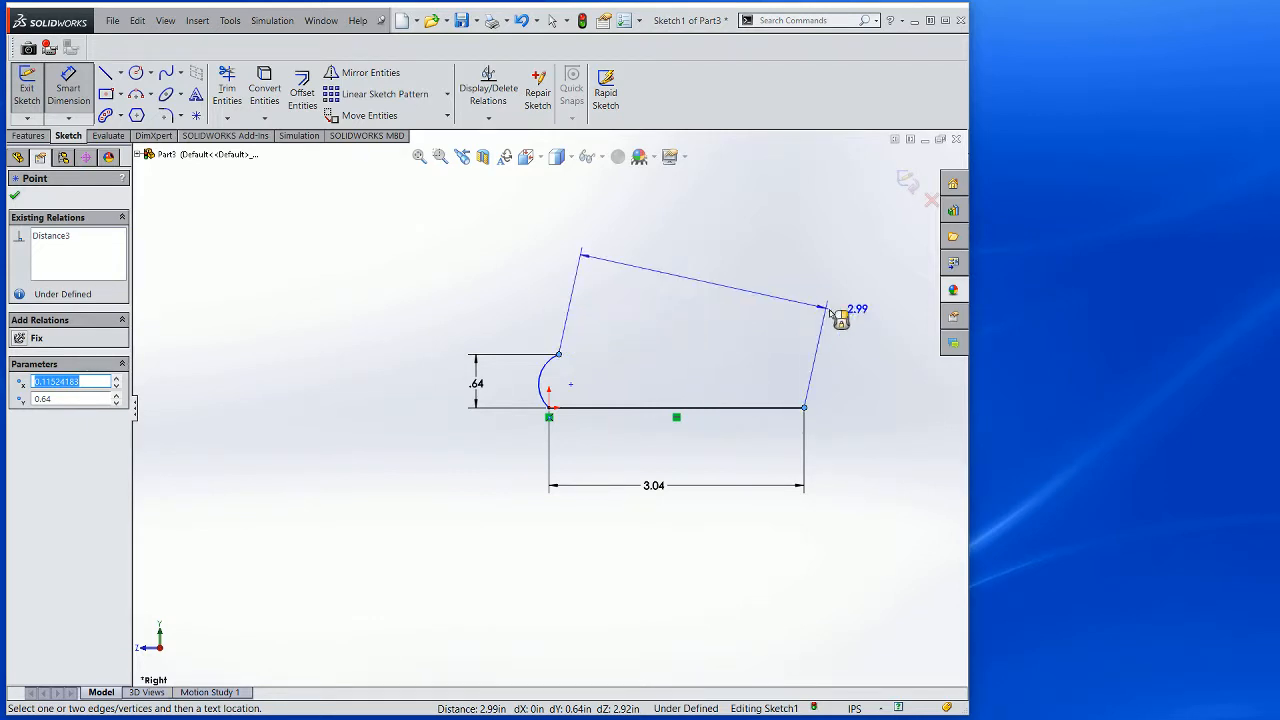
{"action": "left_click", "coordinate": [767, 340]}
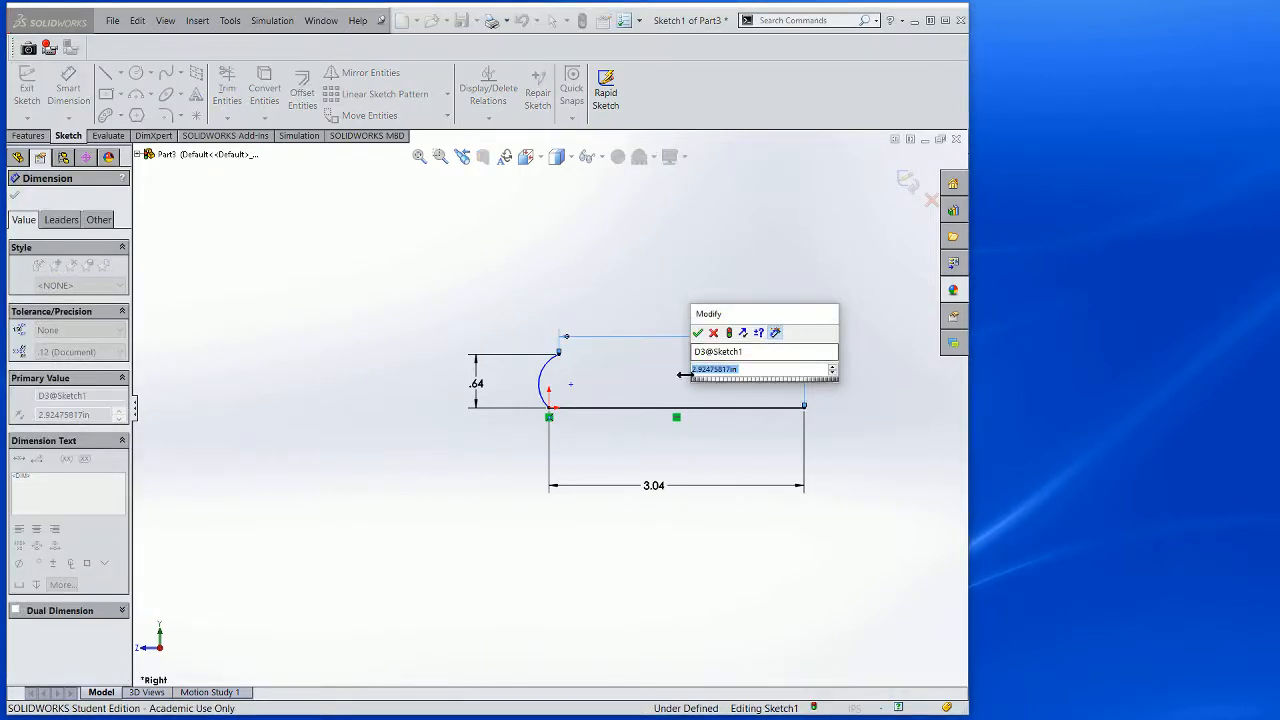
{"action": "type", "text": "3.04"}
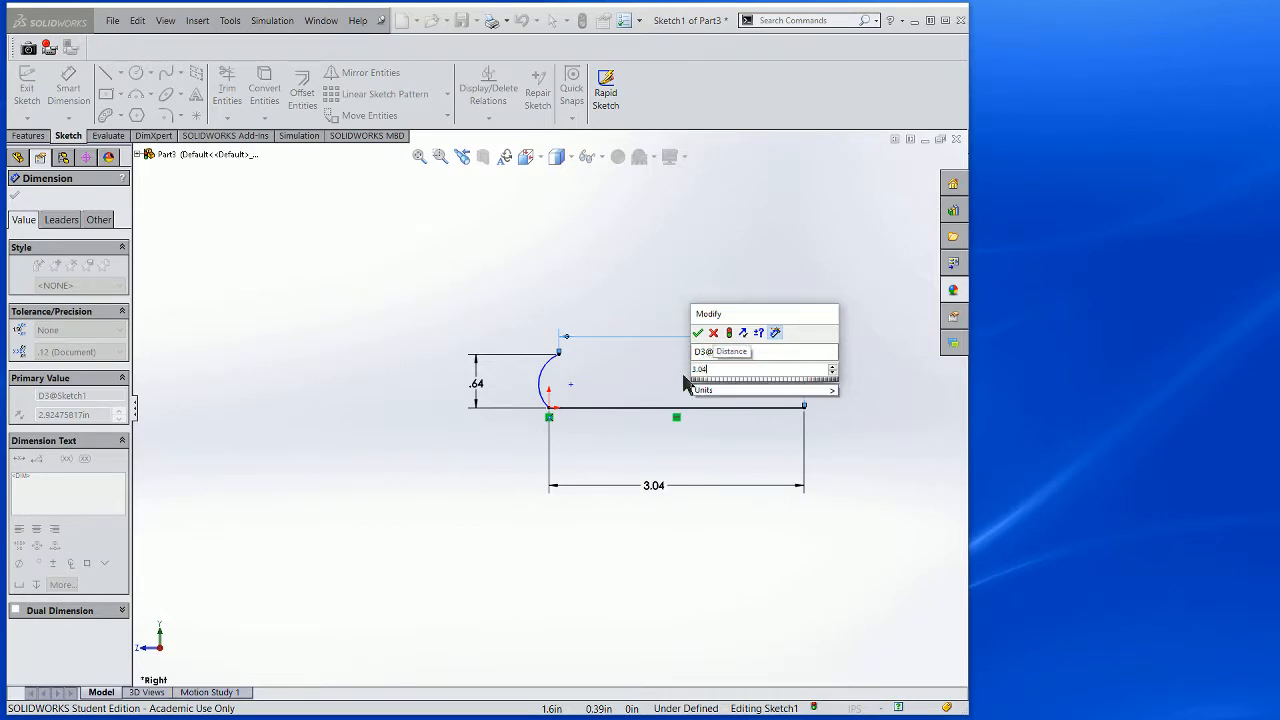
{"action": "key", "text": "Return"}
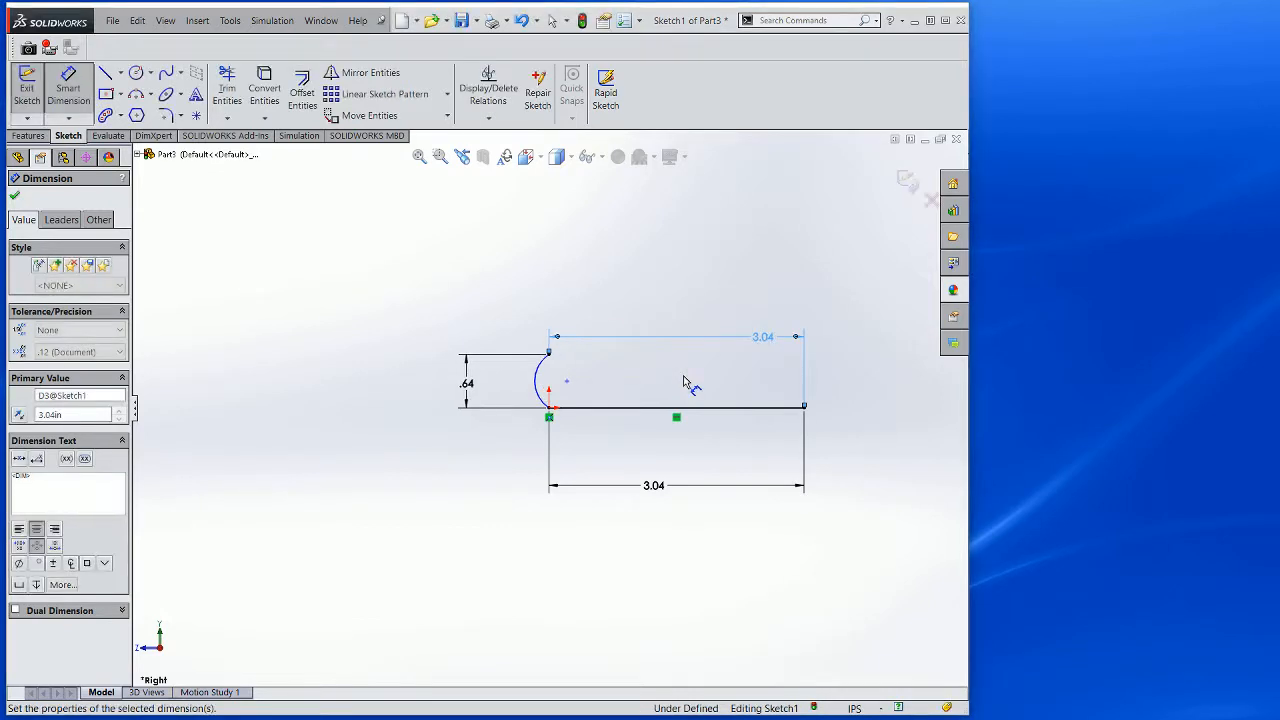
Consult the section drawing in Word and dimension the arc rising from the origin with a 6.00 in radius
{"action": "left_click", "coordinate": [549, 354]}
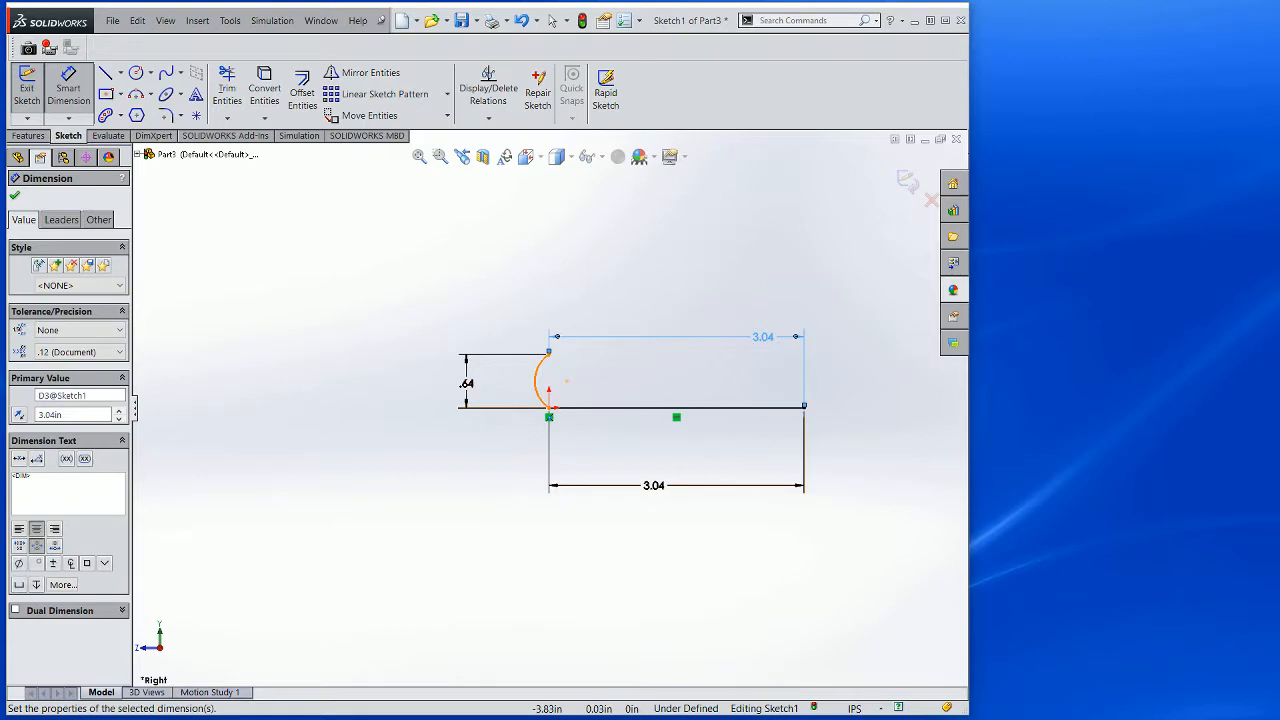
{"action": "mouse_move", "coordinate": [2, 160]}
{"action": "left_mouse_down"}
{"action": "mouse_move", "coordinate": [753, 62]}
{"action": "mouse_move", "coordinate": [919, 83]}
{"action": "left_mouse_up"}
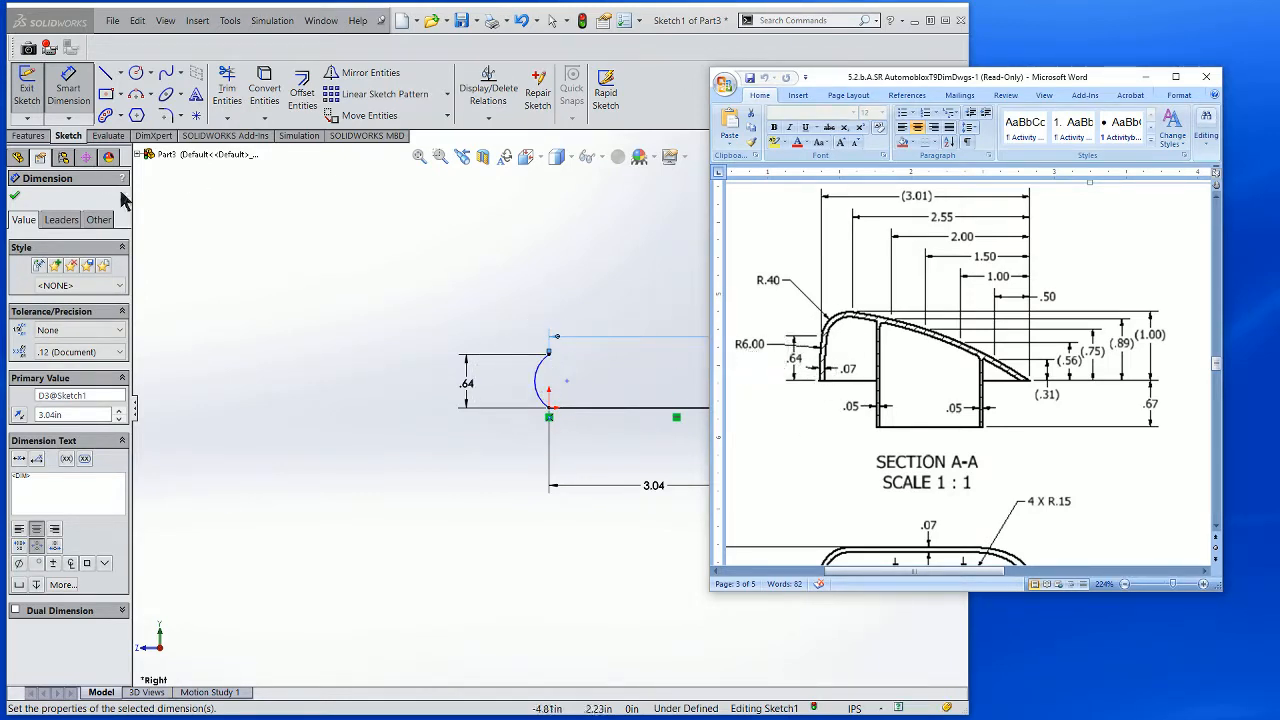
{"action": "left_click", "coordinate": [535, 383]}
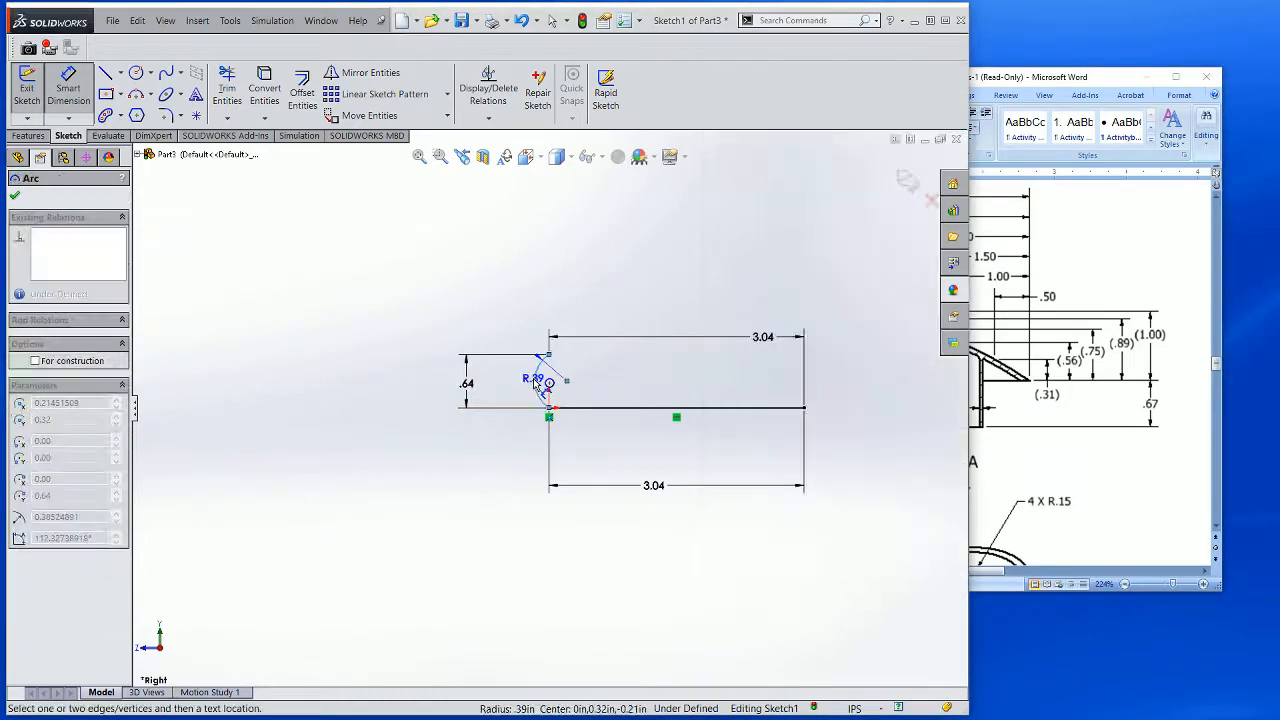
{"action": "left_click", "coordinate": [506, 372]}
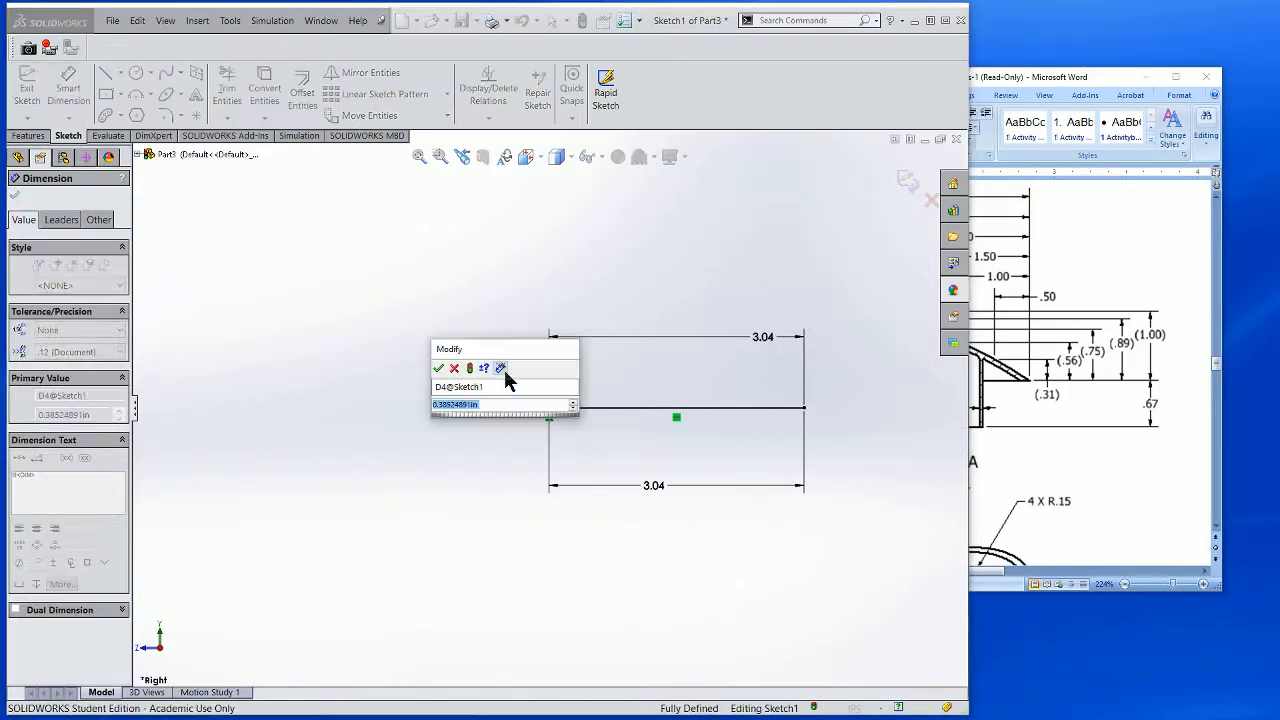
{"action": "key", "text": "Return"}
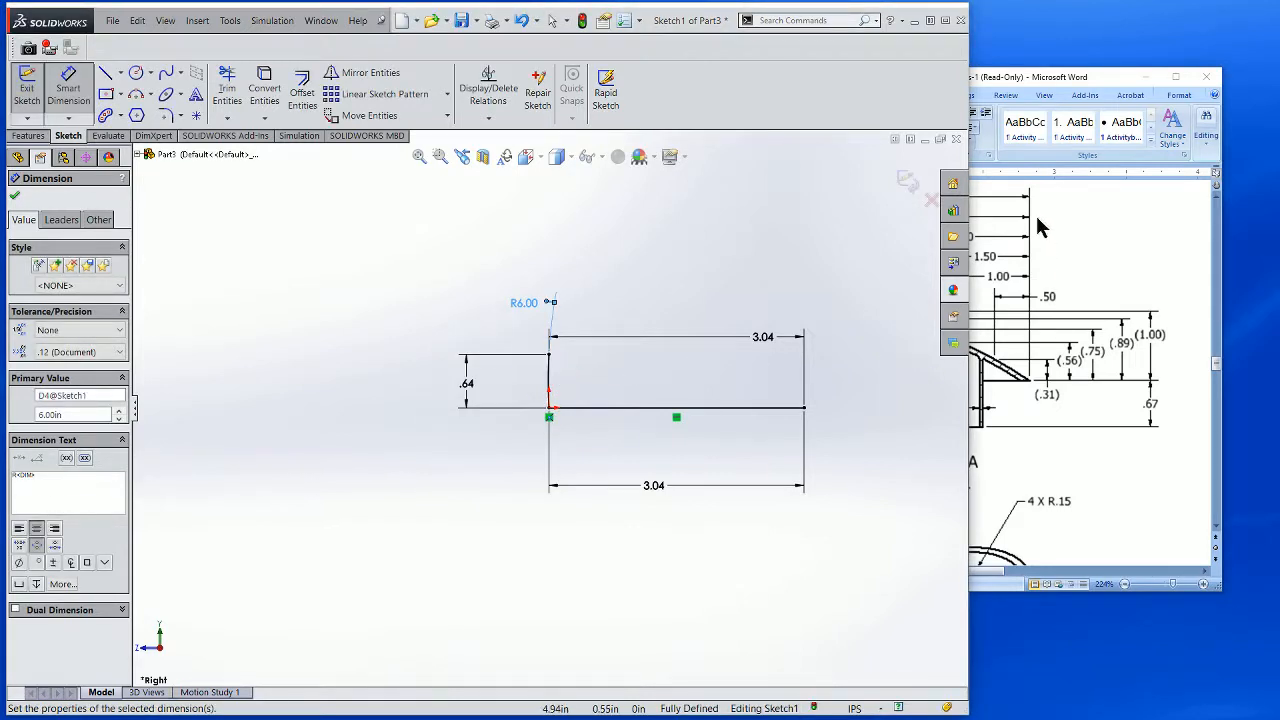
Check the Word drawing and sketch a 90° 3 Point Arc of about 0.37 in radius from the upper endpoint of the R6.00 arc
{"action": "left_click", "coordinate": [1003, 85]}
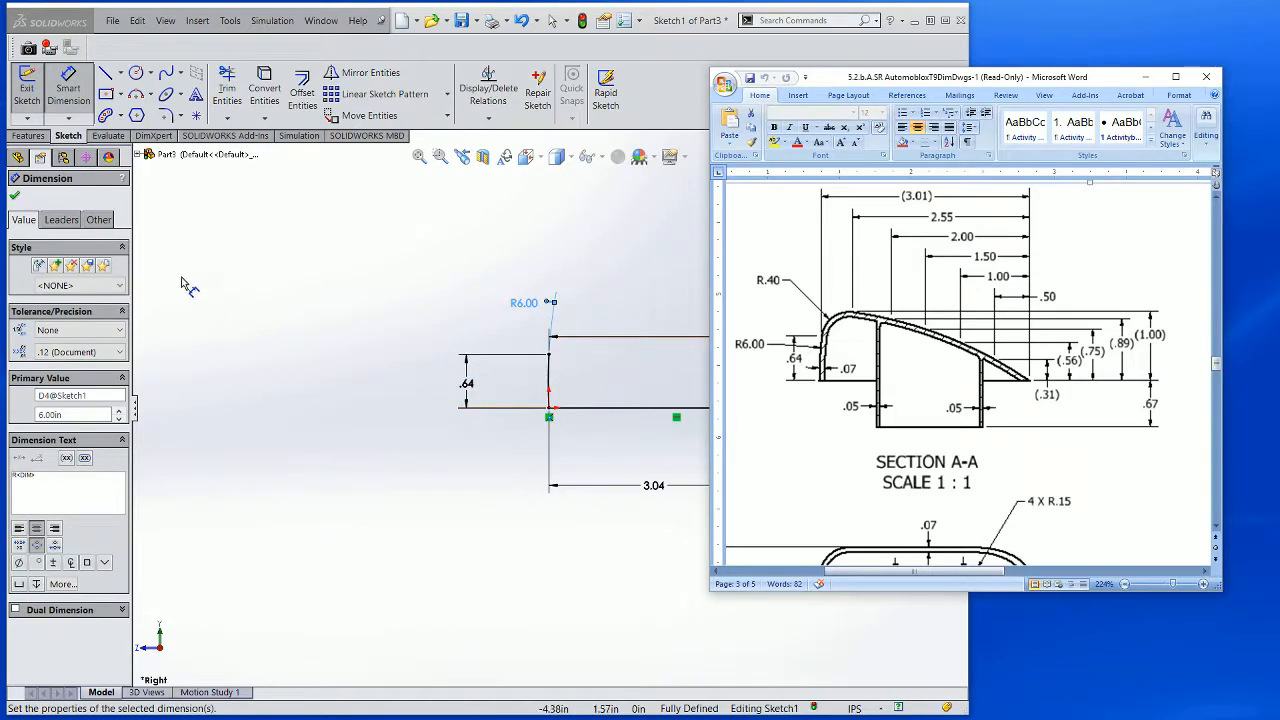
{"action": "left_click", "coordinate": [137, 96]}
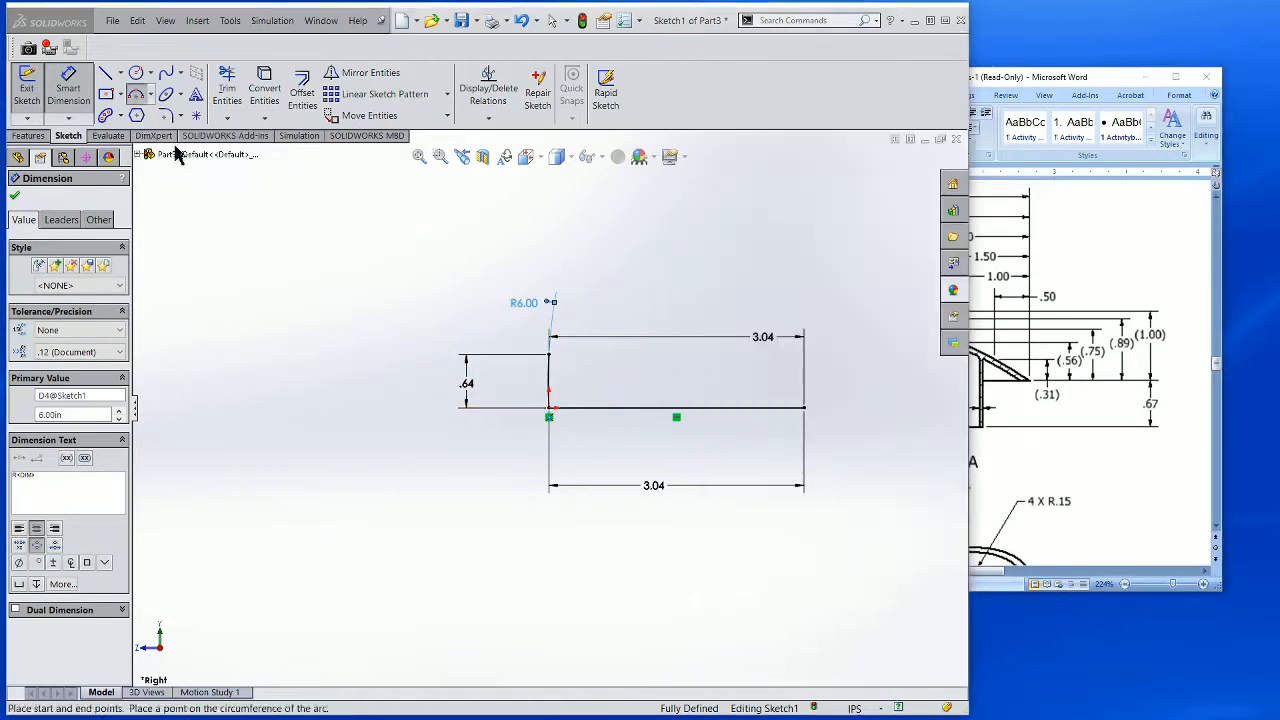
{"action": "left_click", "coordinate": [550, 355]}
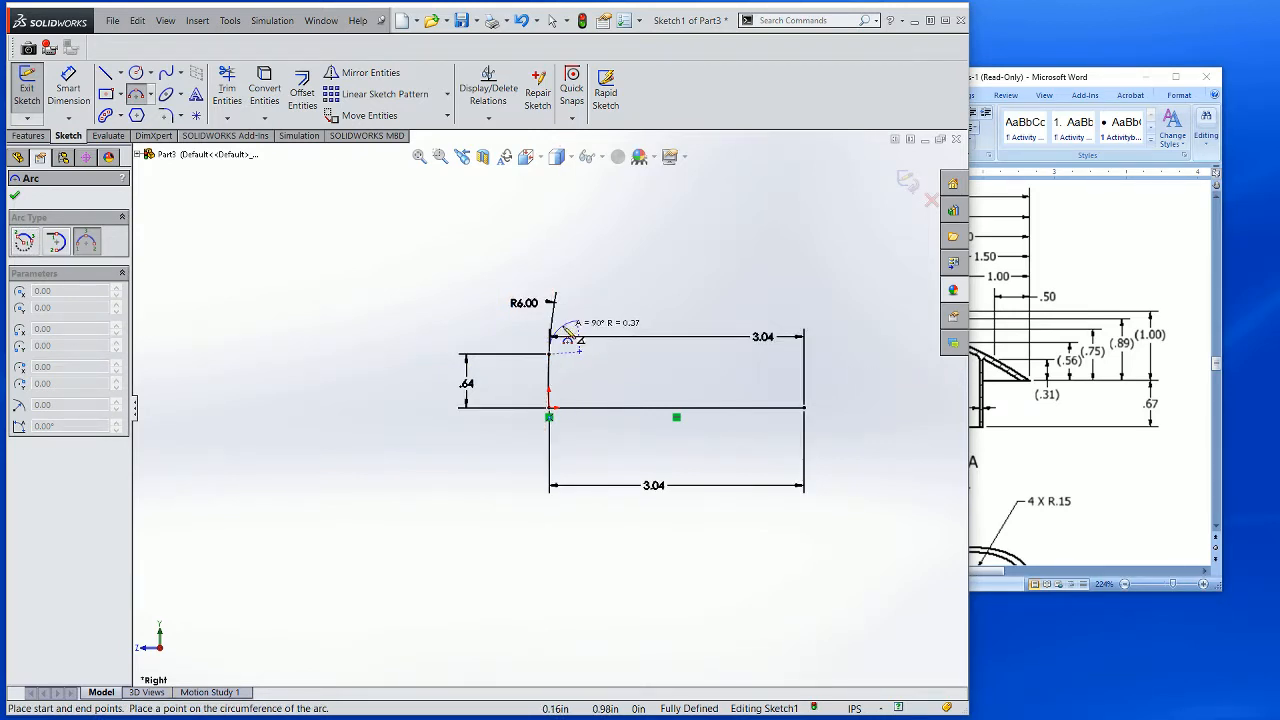
{"action": "left_click", "coordinate": [566, 334]}
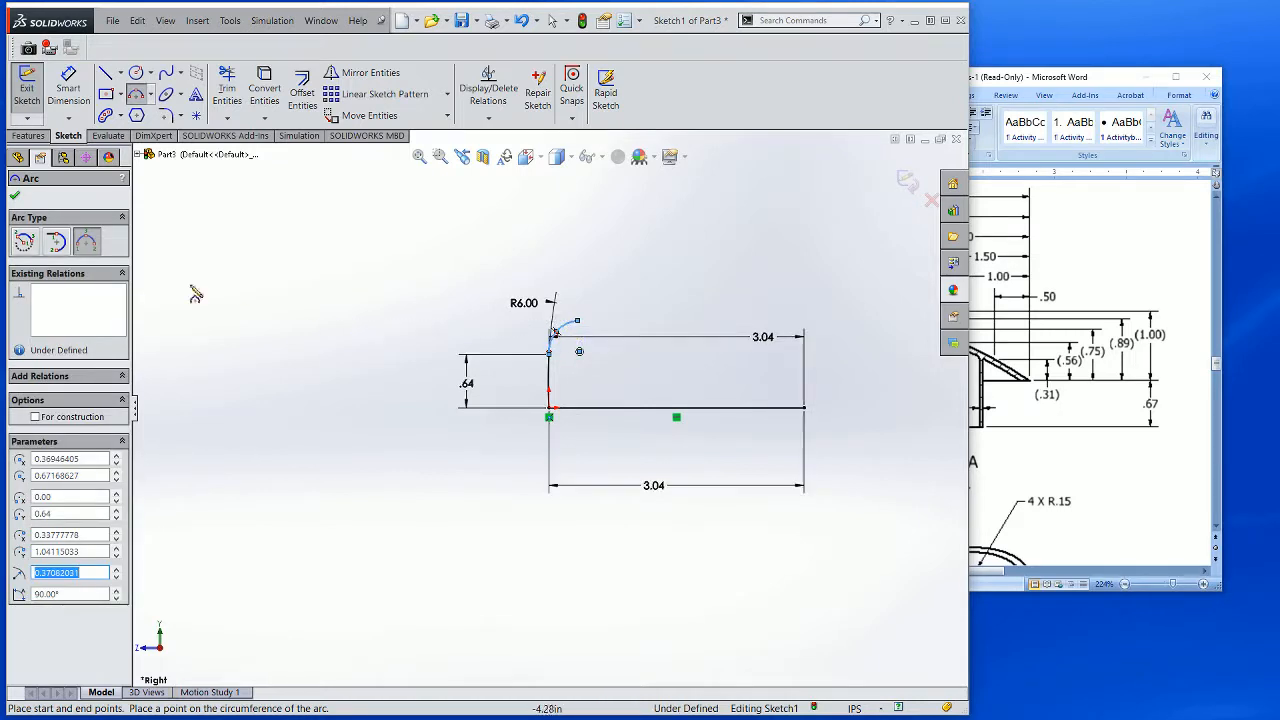
{"action": "left_click", "coordinate": [15, 195]}
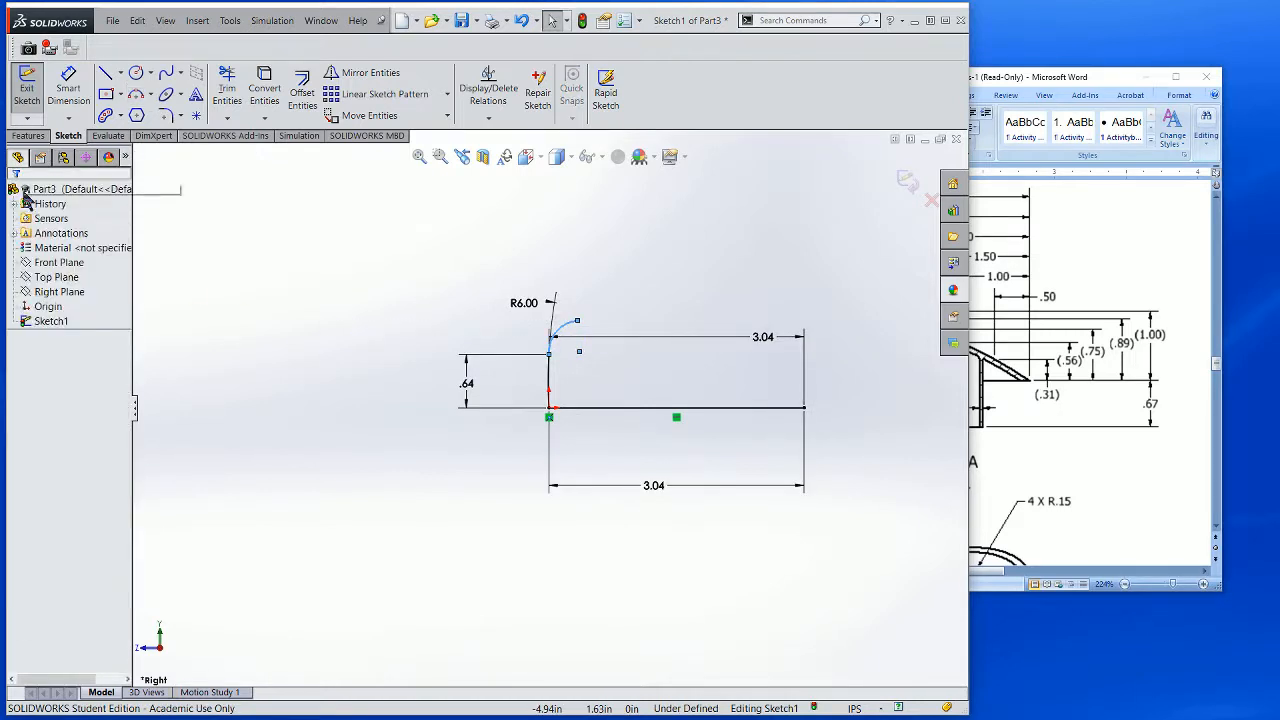
Dimension the small upper arc with a radius of 0.40 in
{"action": "left_click", "coordinate": [68, 90]}
{"action": "left_click", "coordinate": [566, 334]}
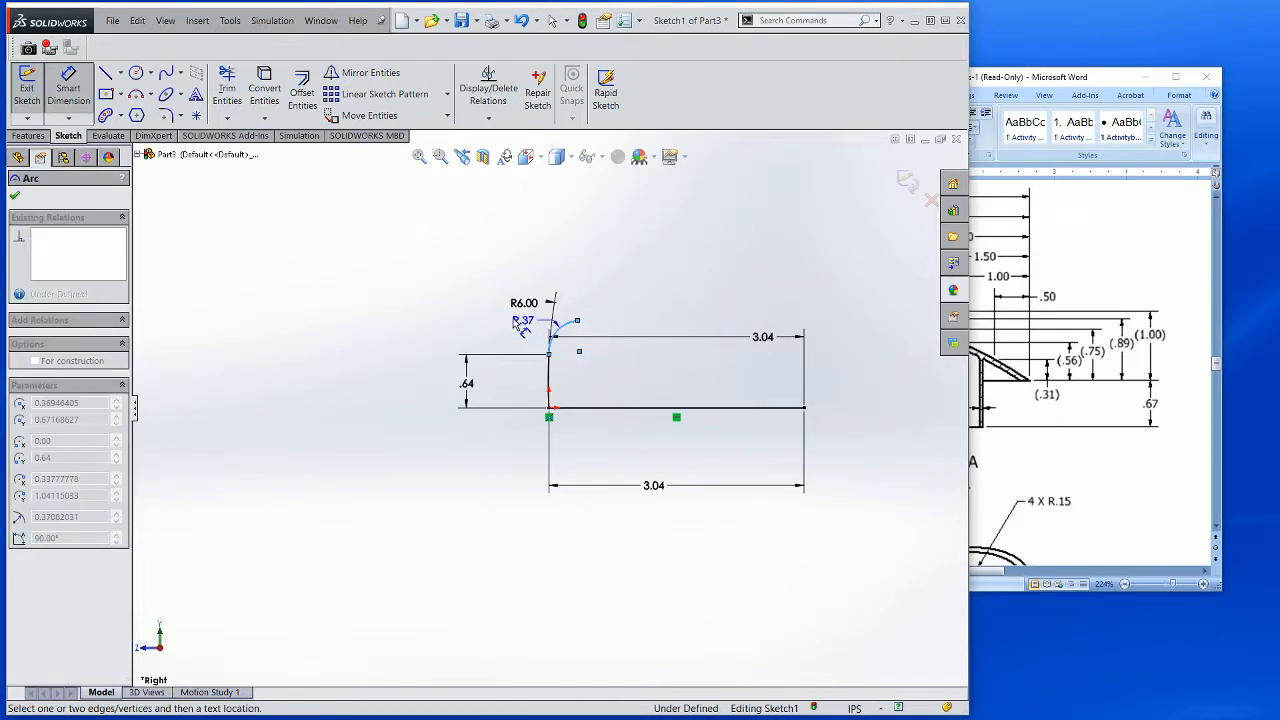
{"action": "left_click", "coordinate": [492, 324]}
{"action": "type", "text": ".4"}
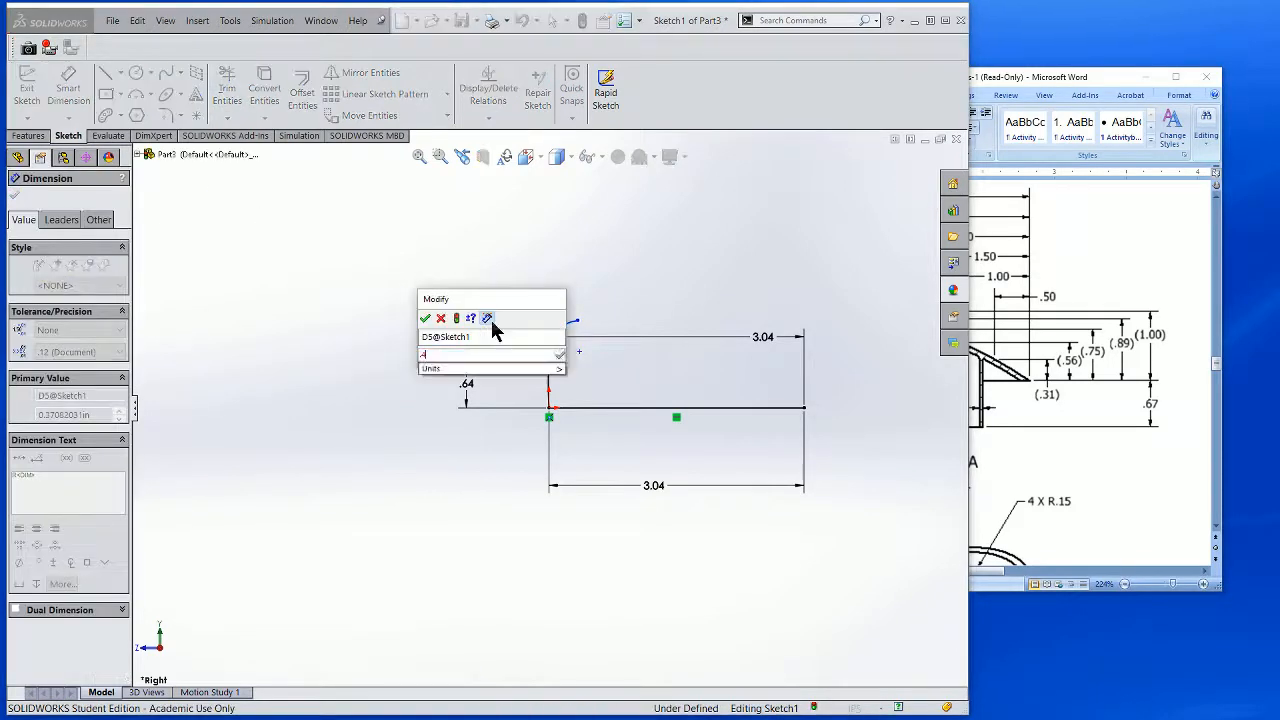
{"action": "key", "text": "Return"}
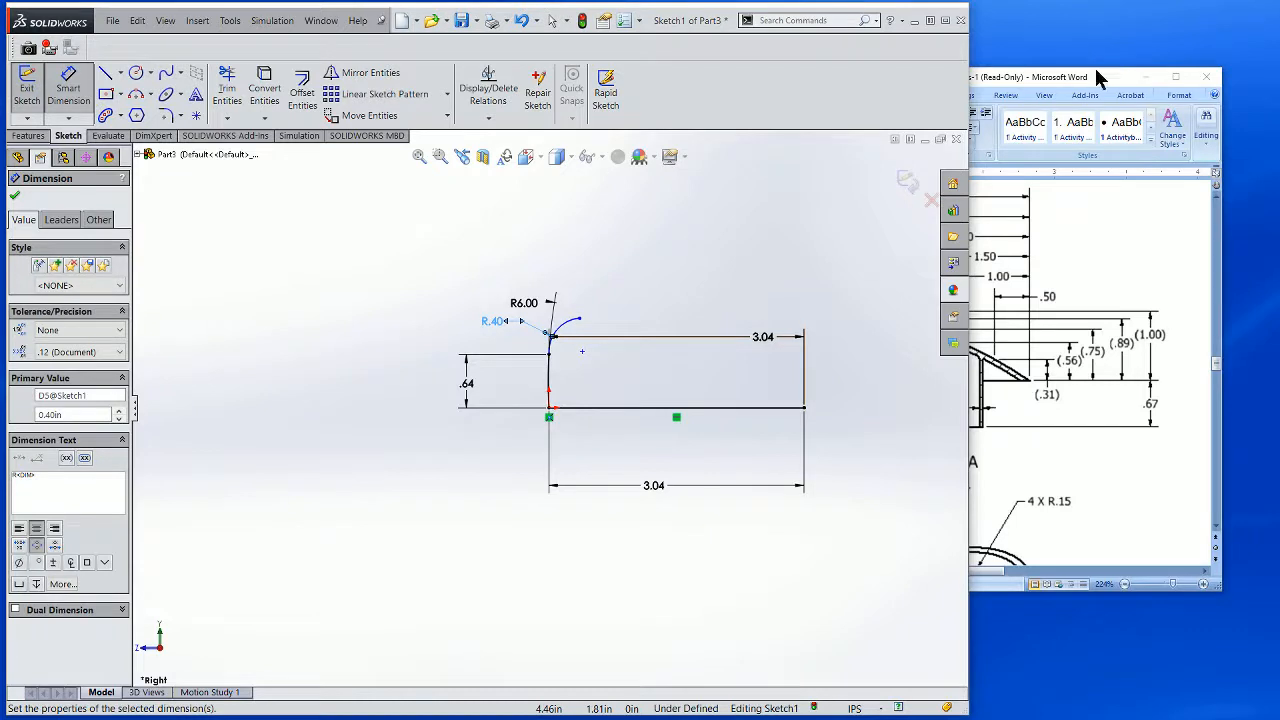
Consult the Word drawing and sketch a 90° 3 Point Arc of about 2.04 in radius from the base line's far endpoint to the small arc's free endpoint
{"action": "left_click", "coordinate": [1097, 78]}
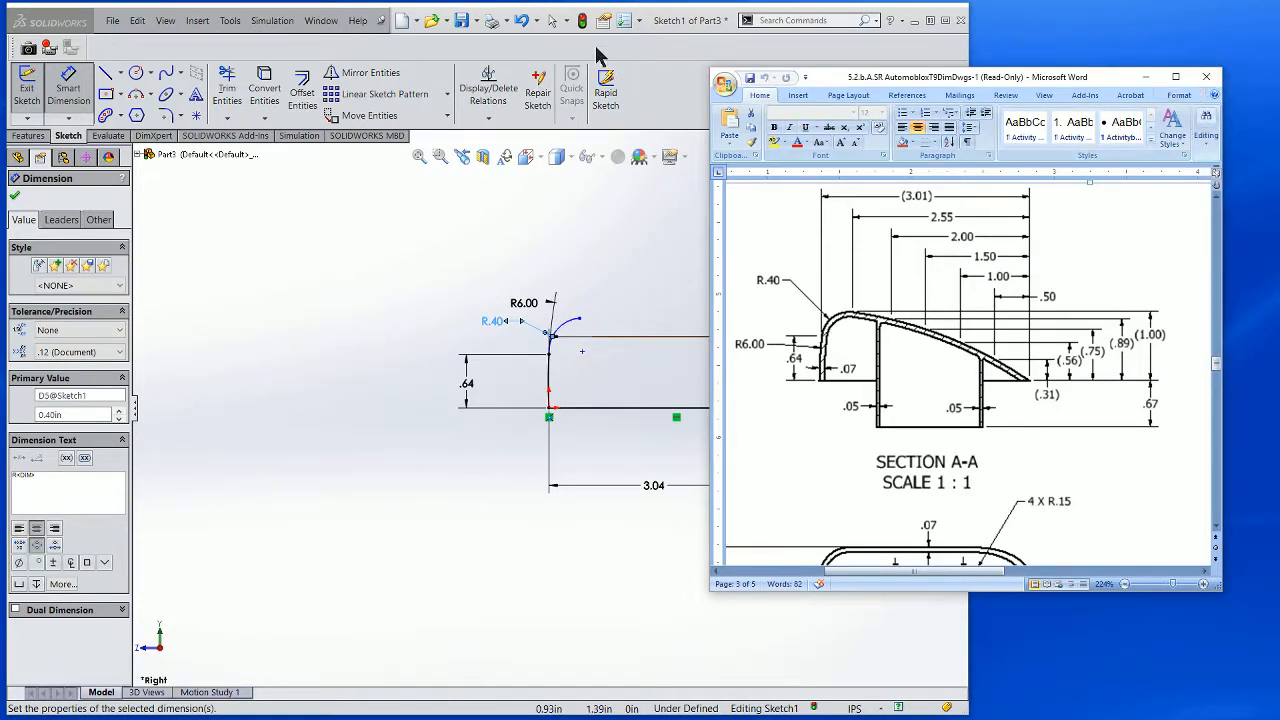
{"action": "left_click", "coordinate": [678, 60]}
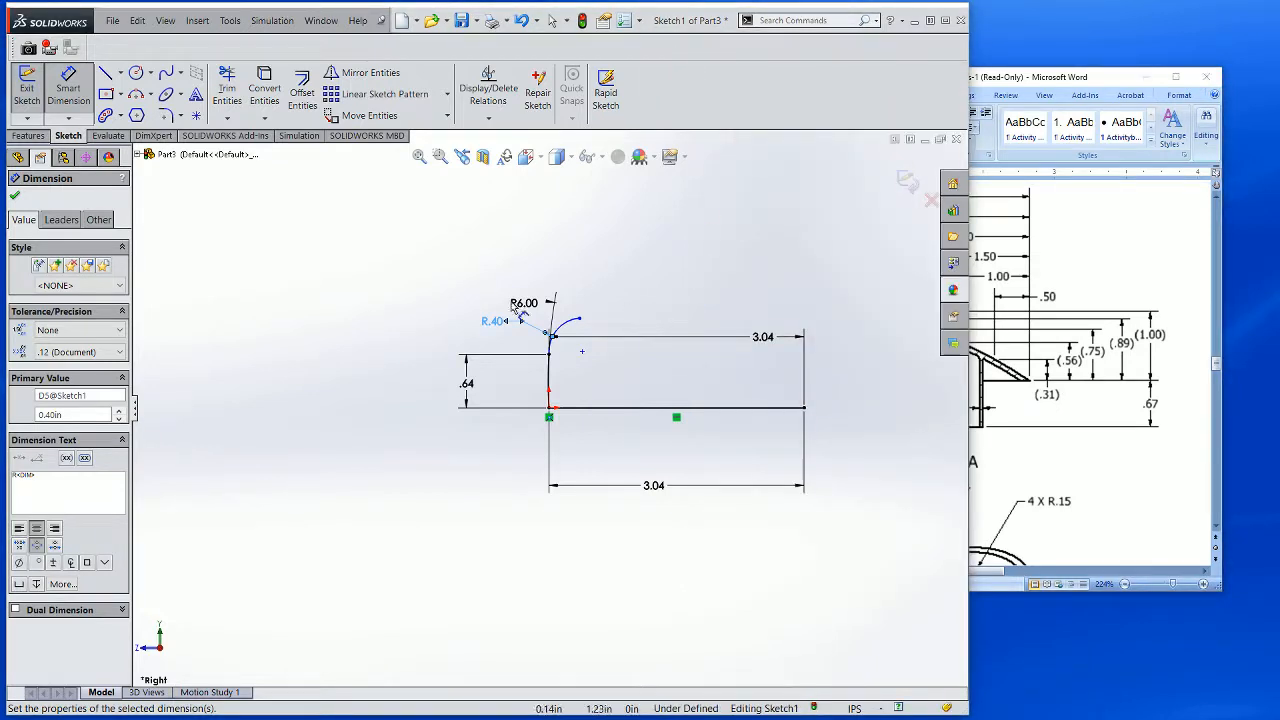
{"action": "left_click", "coordinate": [136, 94]}
{"action": "left_click", "coordinate": [805, 409]}
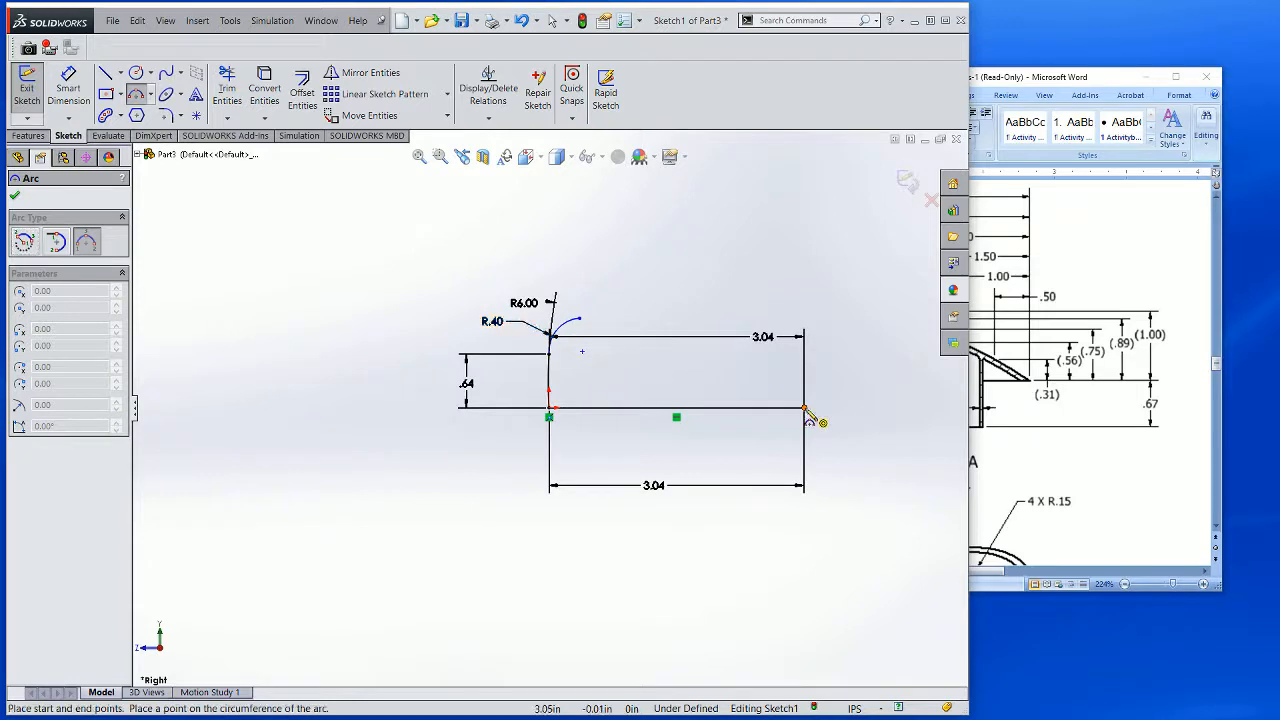
{"action": "left_click", "coordinate": [581, 318]}
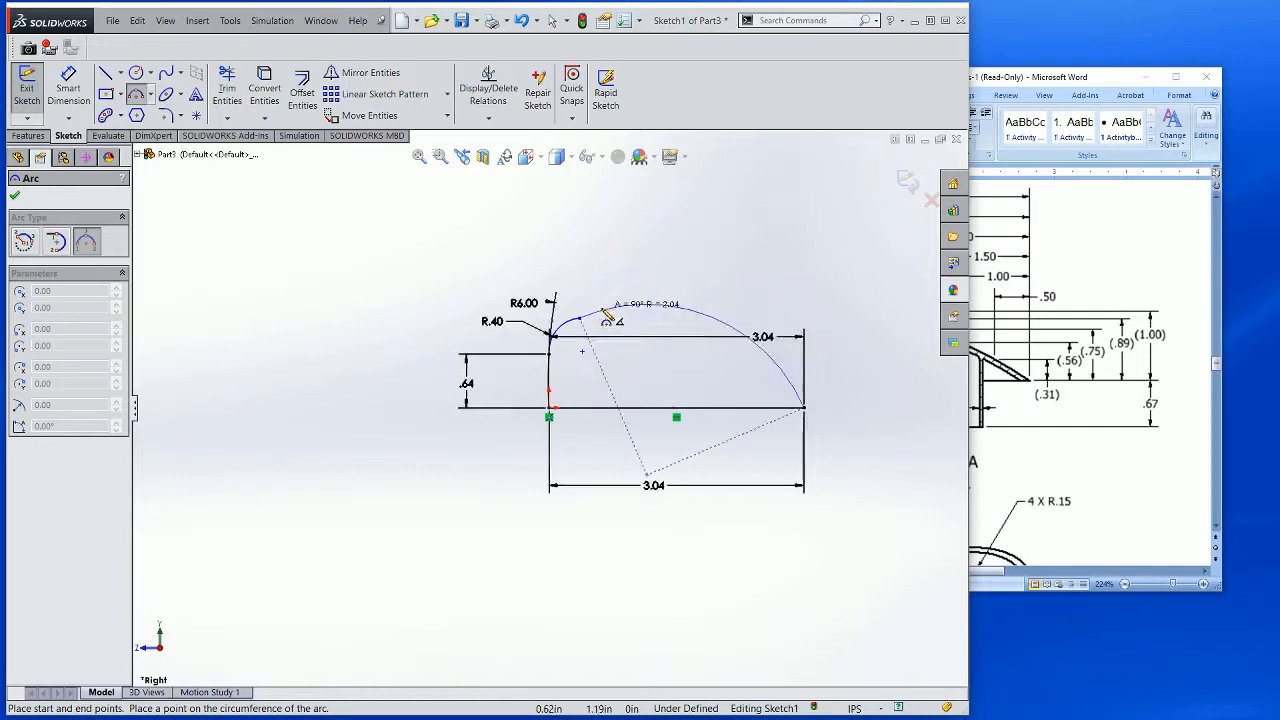
{"action": "left_click", "coordinate": [607, 318]}
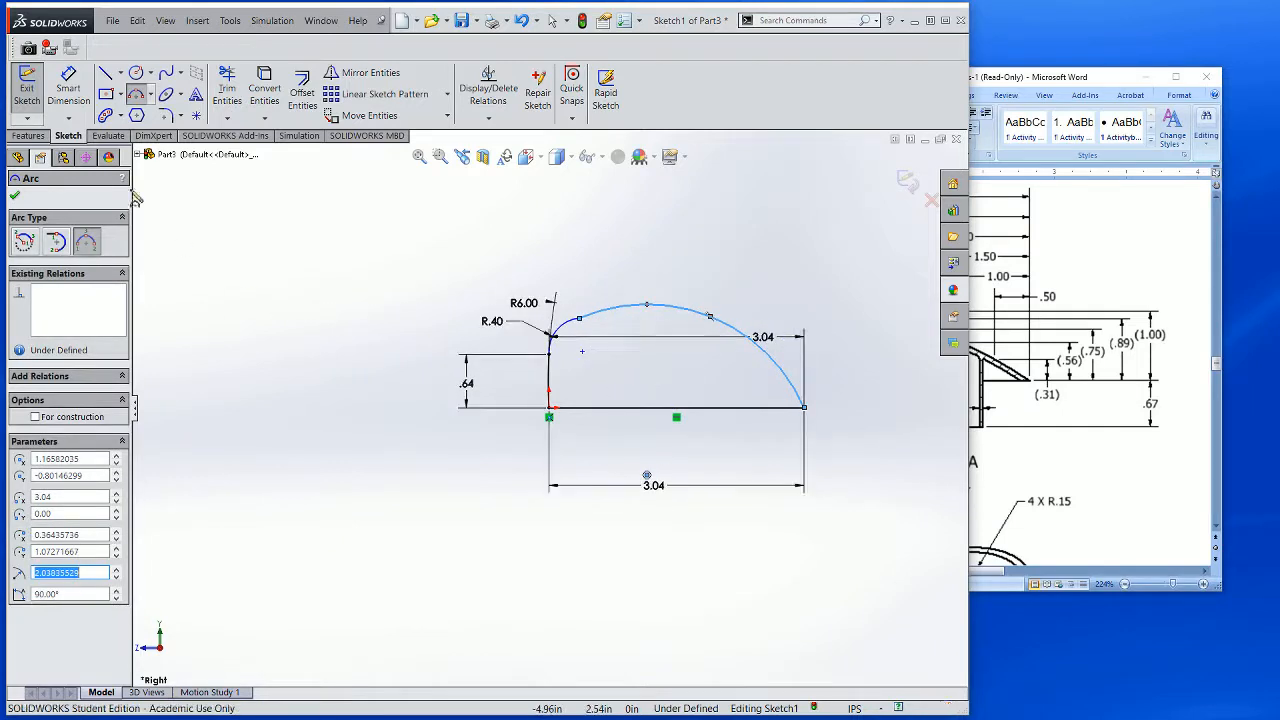
{"action": "left_click", "coordinate": [14, 196]}
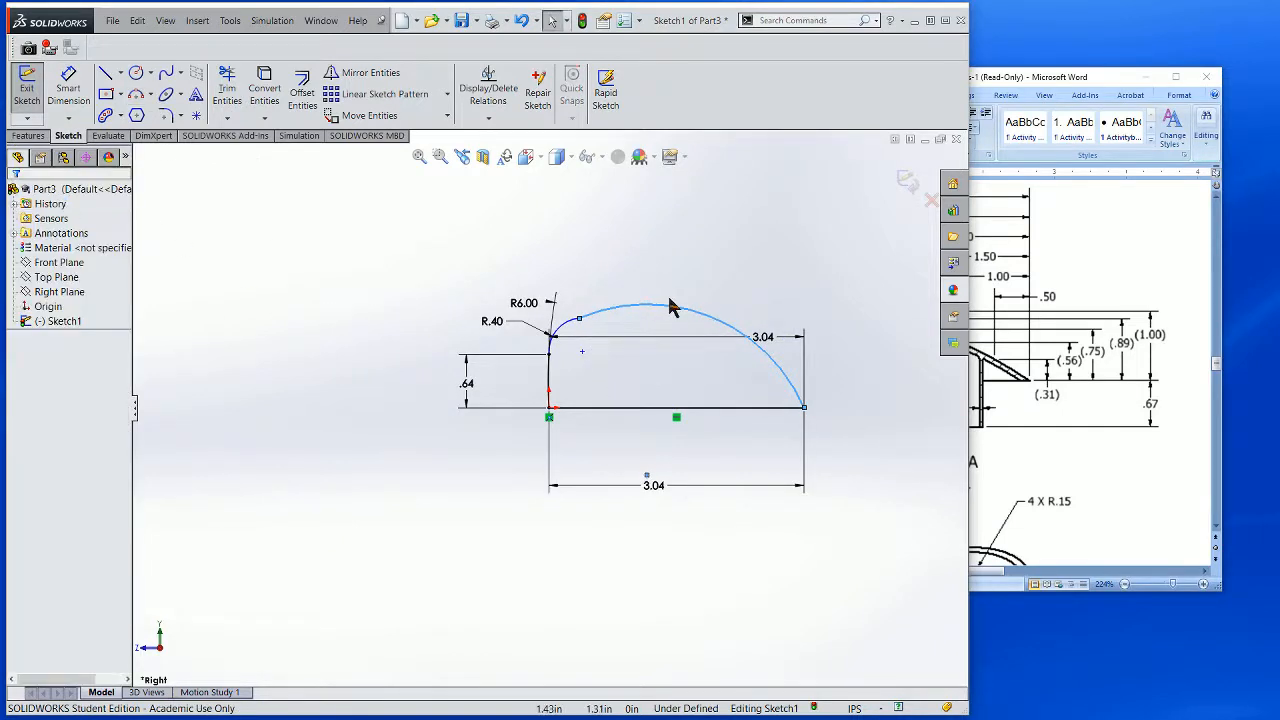
Dimension the long top arc with a radius of 6.00 in
{"action": "left_click", "coordinate": [65, 107]}
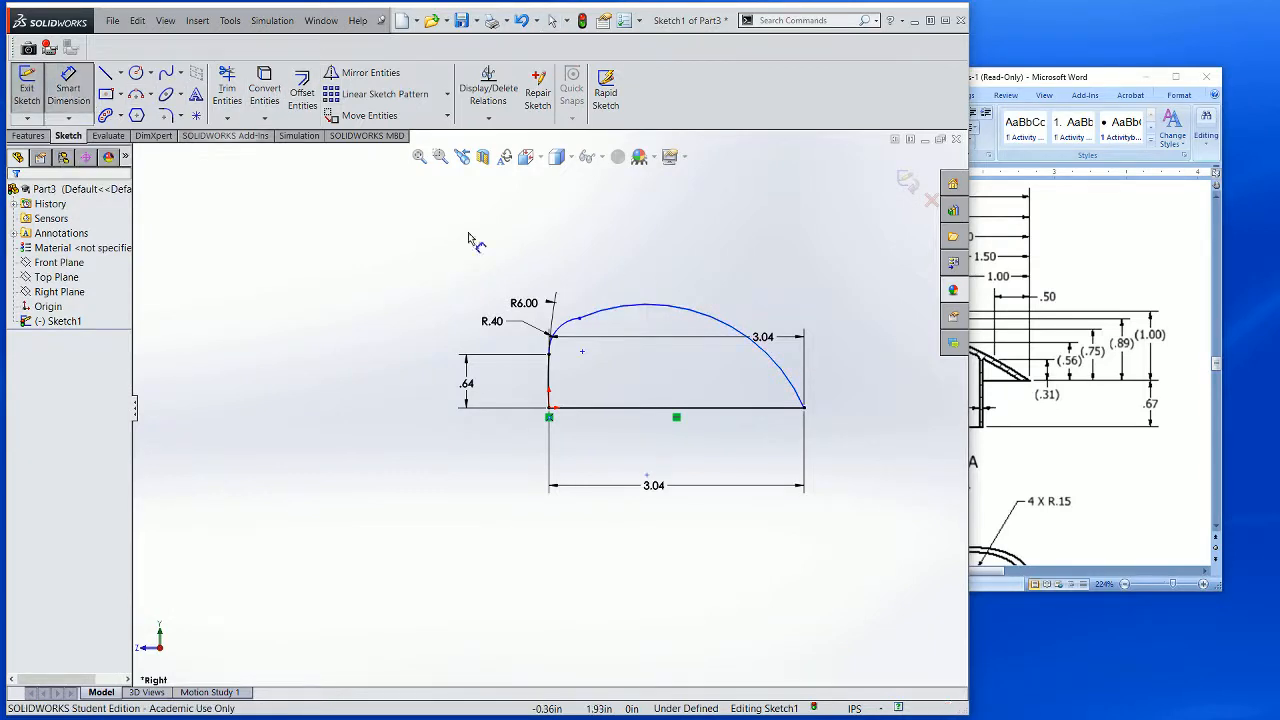
{"action": "left_click", "coordinate": [694, 314]}
{"action": "left_click", "coordinate": [723, 270]}
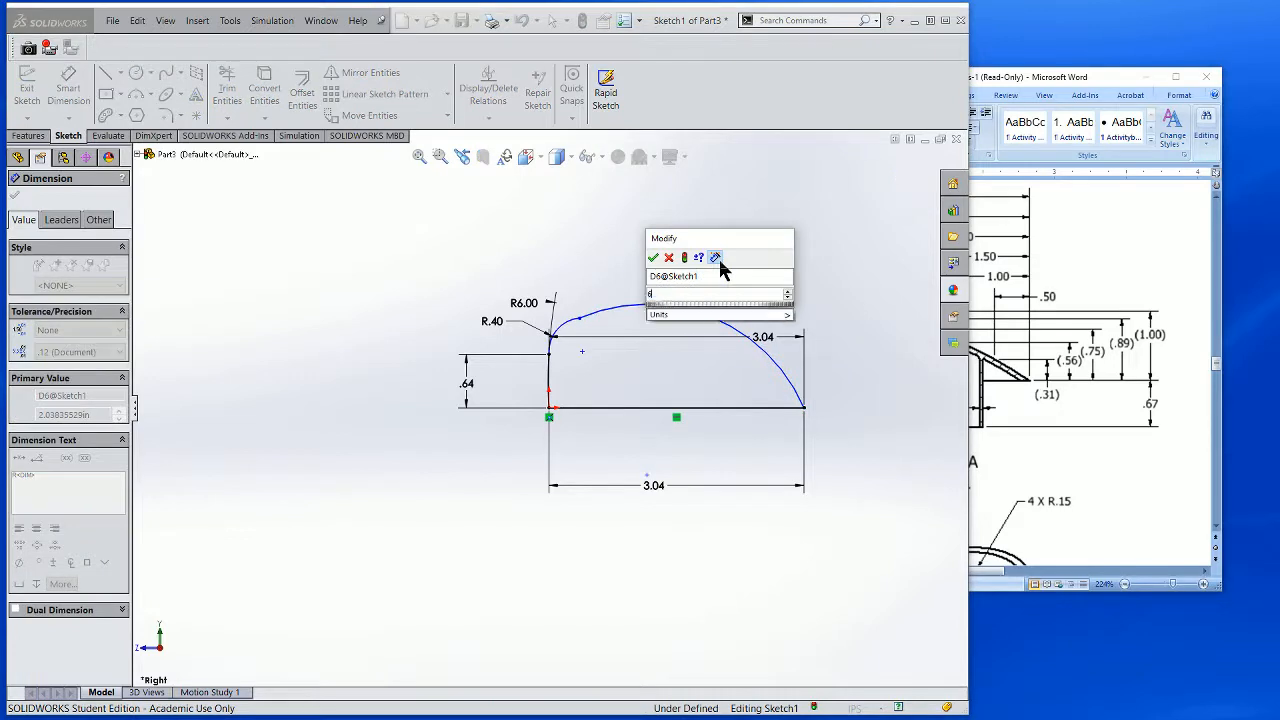
{"action": "type", "text": "6"}
{"action": "key", "text": "Return"}
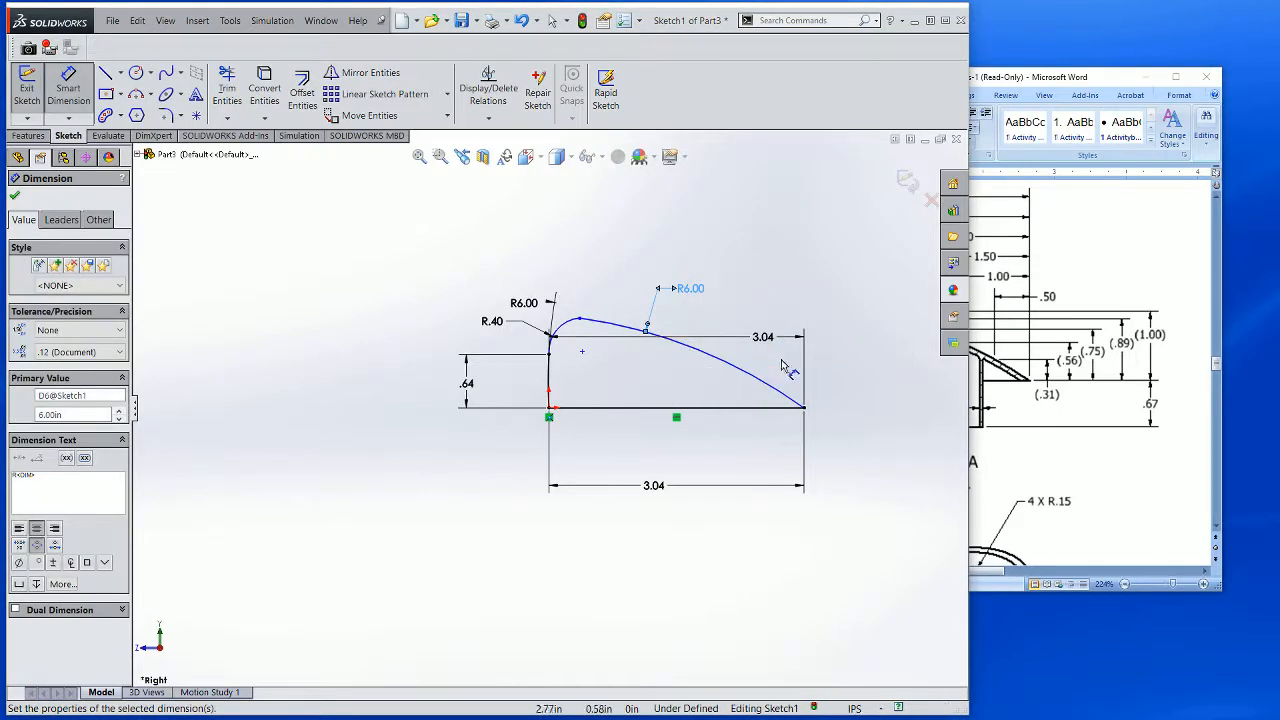
Recheck the Word drawing and move the shared endpoint of the R.40 arc and the long top arc to about 1.42 in above the base line
{"action": "left_click", "coordinate": [1076, 82]}
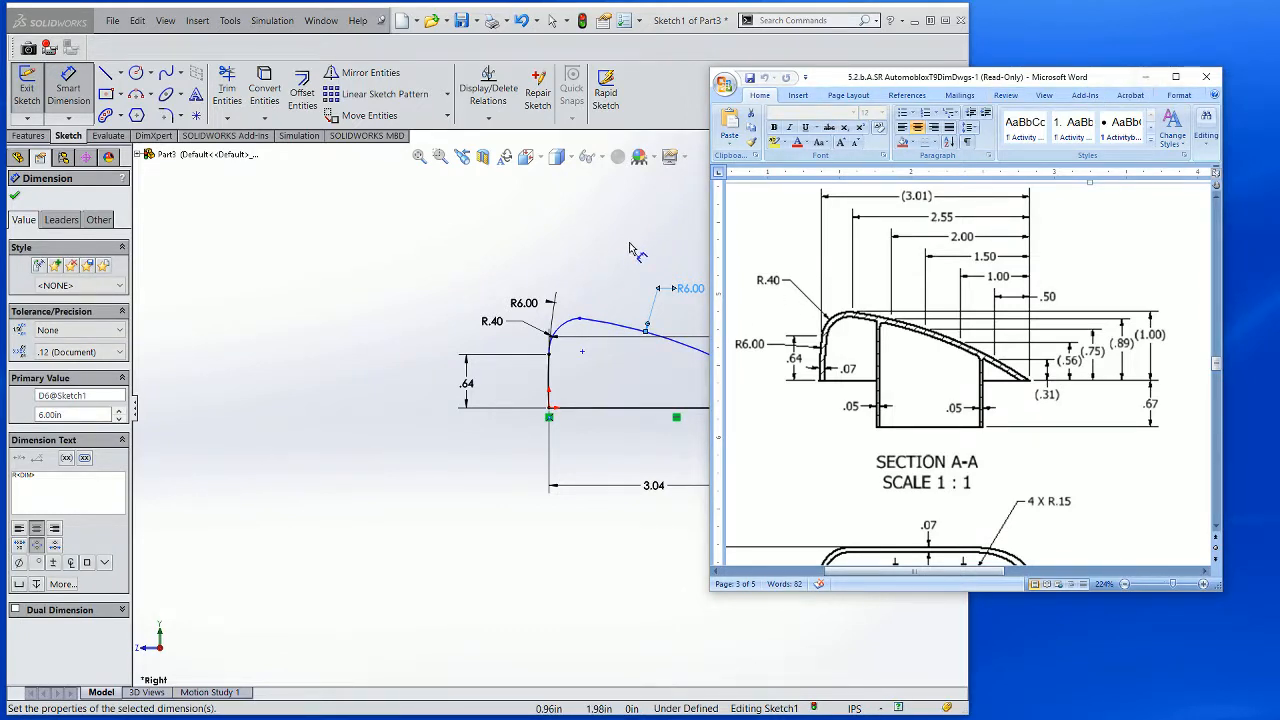
{"action": "left_click", "coordinate": [78, 98]}
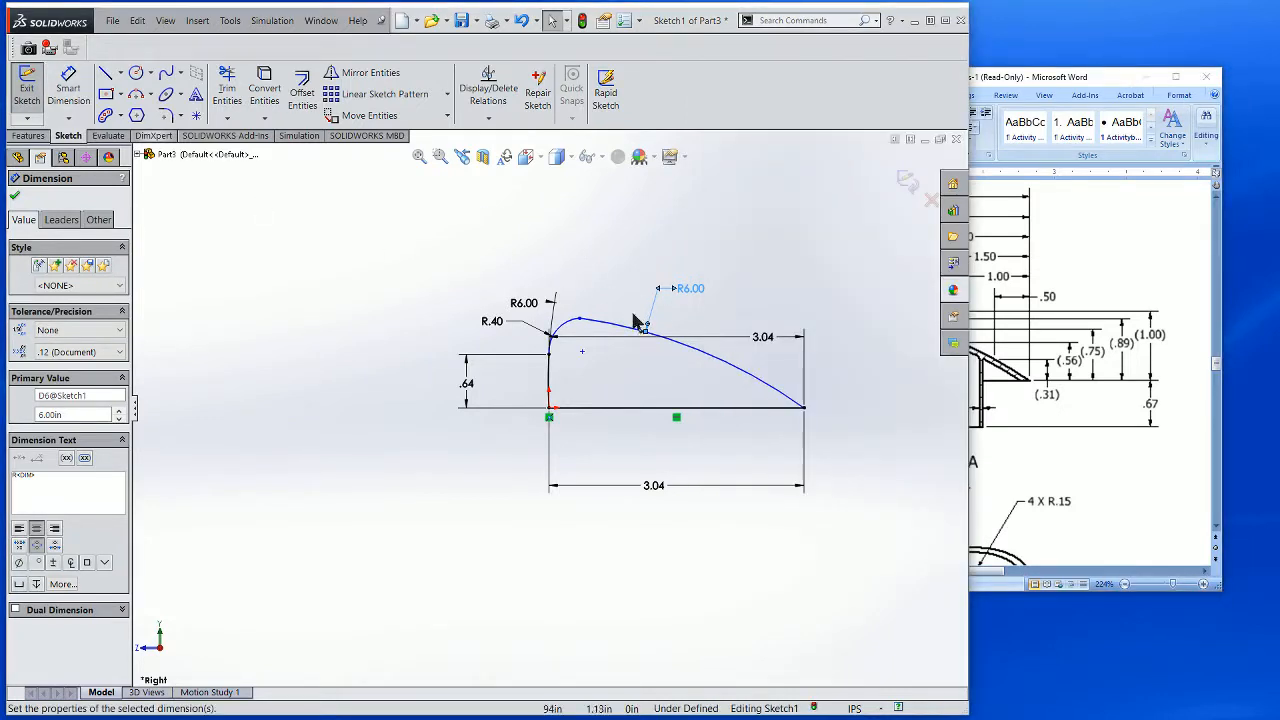
{"action": "mouse_move", "coordinate": [582, 323]}
{"action": "left_mouse_down"}
{"action": "mouse_move", "coordinate": [557, 290]}
{"action": "mouse_move", "coordinate": [588, 294]}
{"action": "left_mouse_up"}
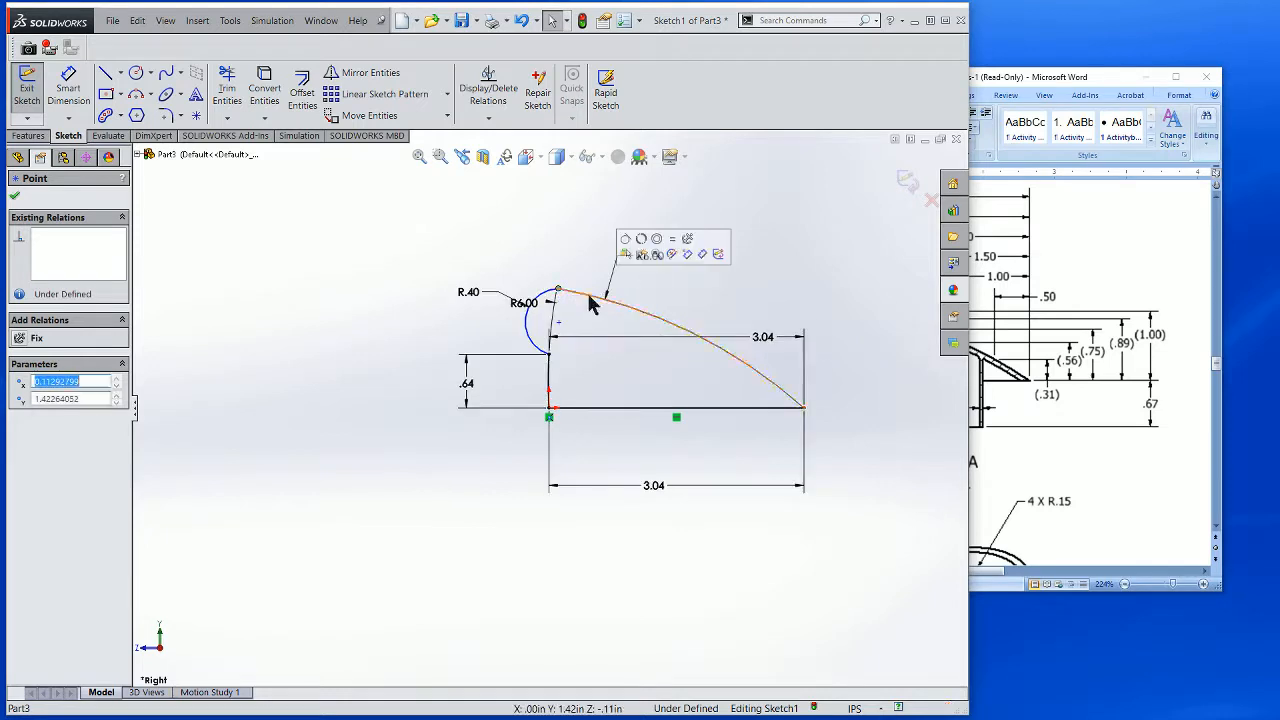
{"action": "left_click", "coordinate": [560, 225]}
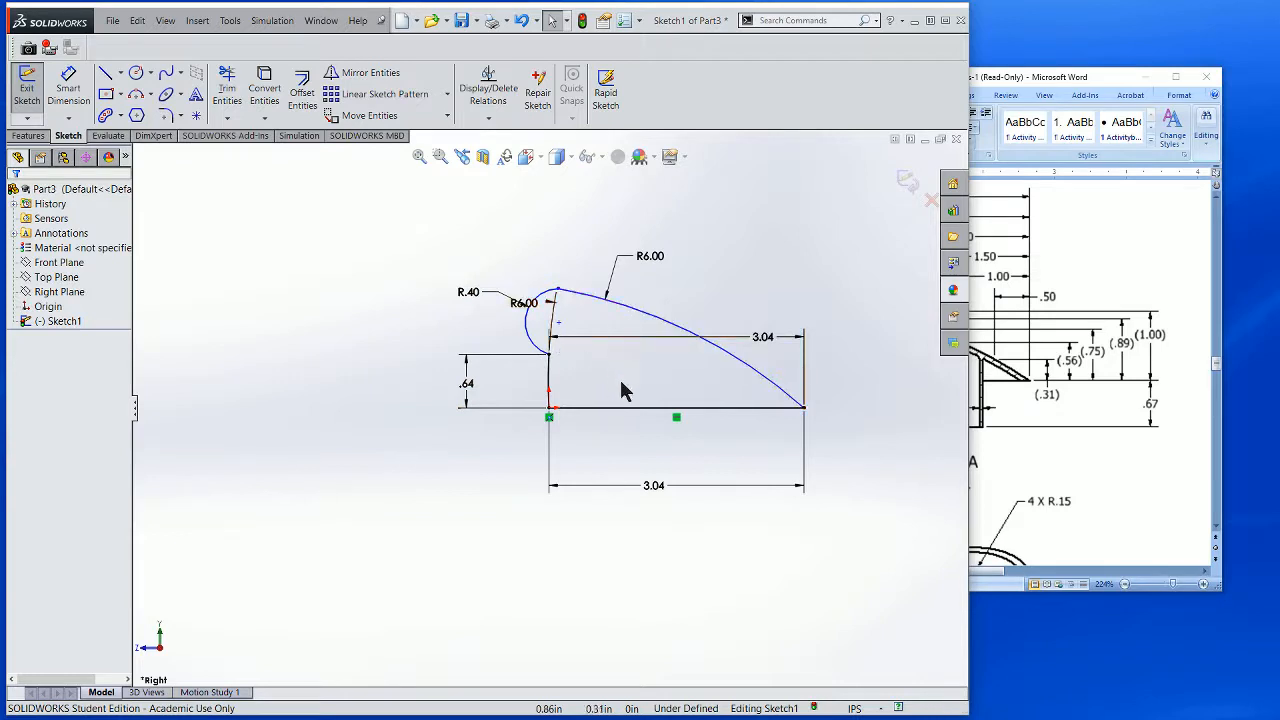
Review the Word drawing, minimize it, and add a Tangent relation between the long top arc and the R.40 arc
{"action": "left_click", "coordinate": [1060, 322]}
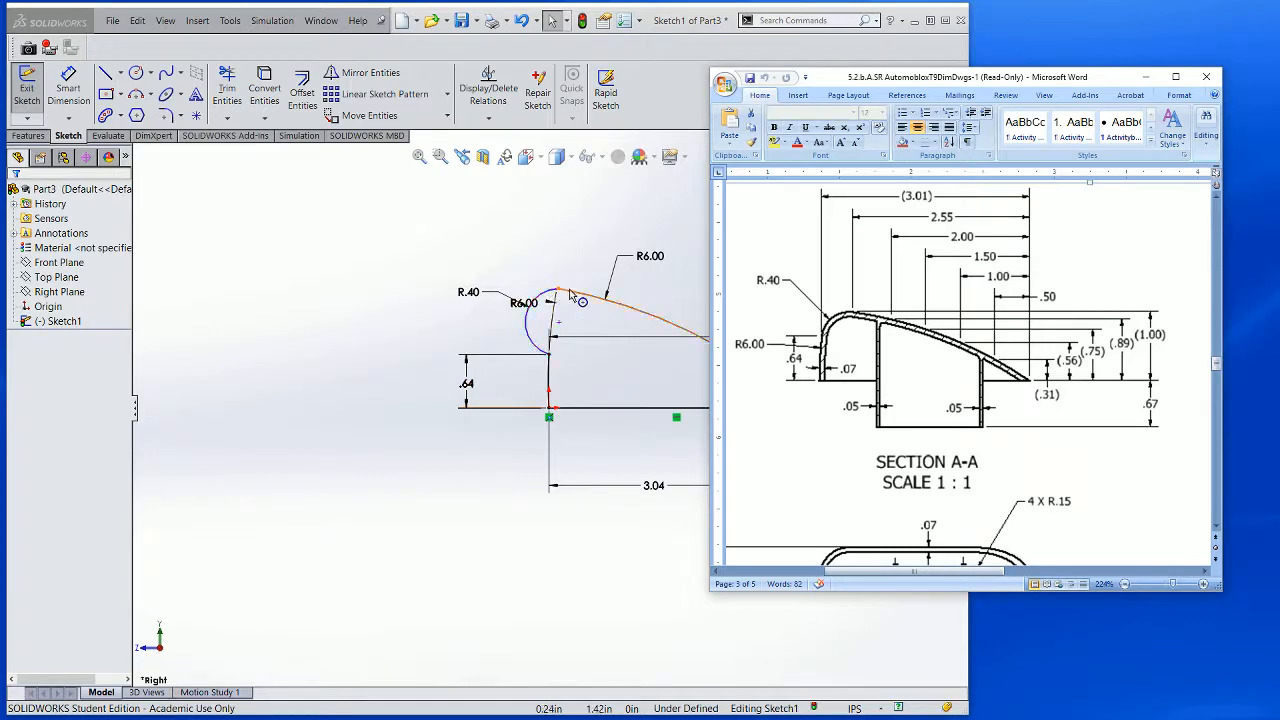
{"action": "left_click", "coordinate": [1146, 77]}
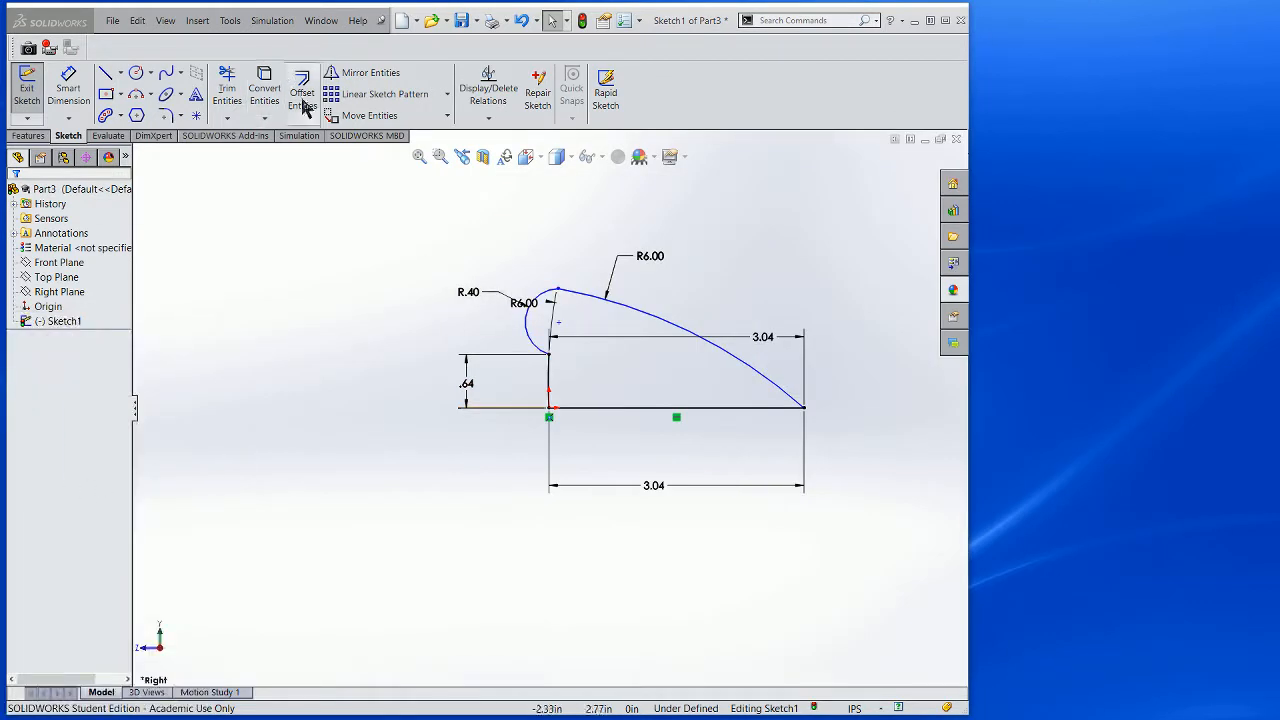
{"action": "left_click", "coordinate": [497, 119]}
{"action": "left_click", "coordinate": [502, 151]}
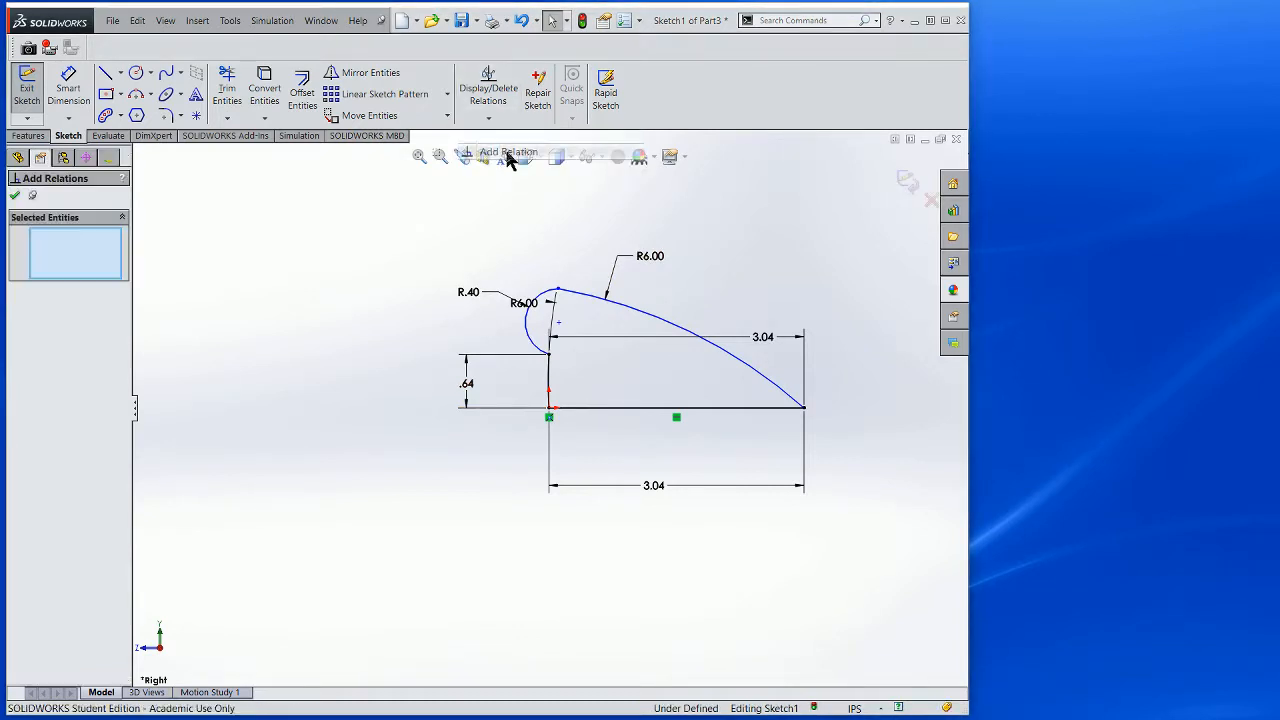
{"action": "left_click", "coordinate": [582, 296]}
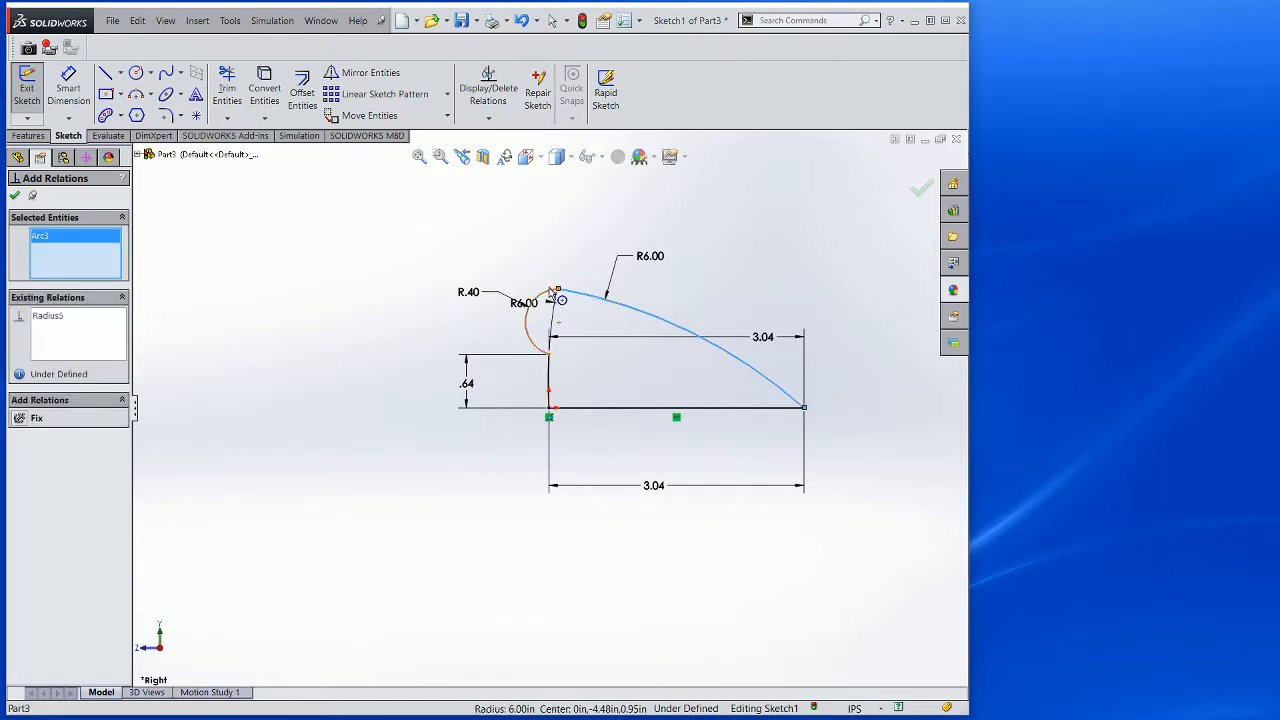
{"action": "left_click", "coordinate": [554, 296]}
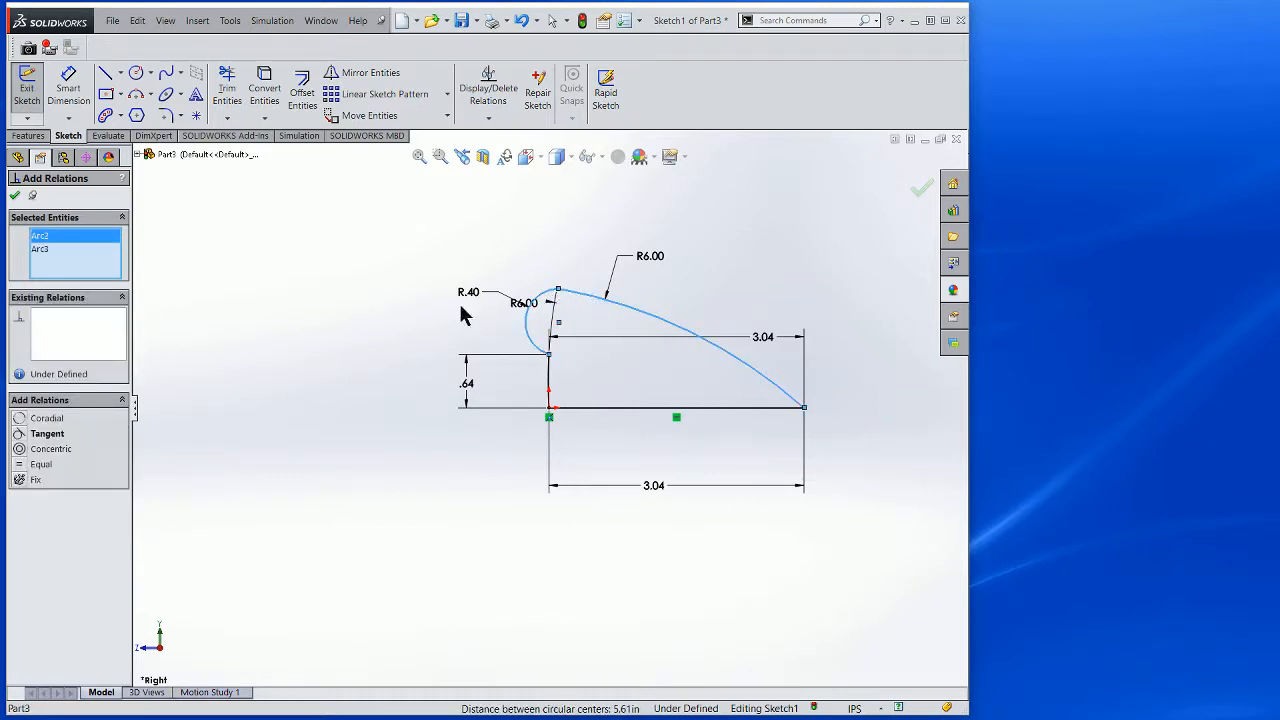
{"action": "left_click", "coordinate": [22, 436]}
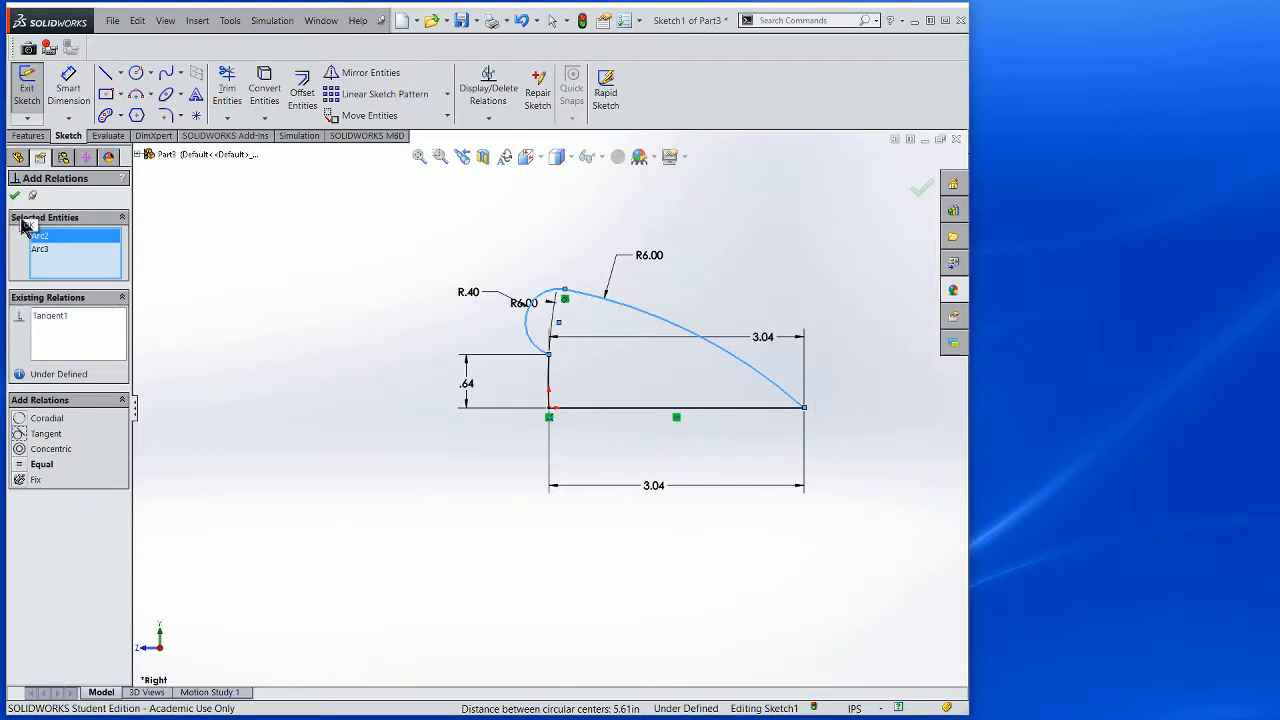
Clear the selected arcs and add a Tangent relation between the R.40 arc and the short R6.00 arc above the origin
{"action": "right_click", "coordinate": [55, 249]}
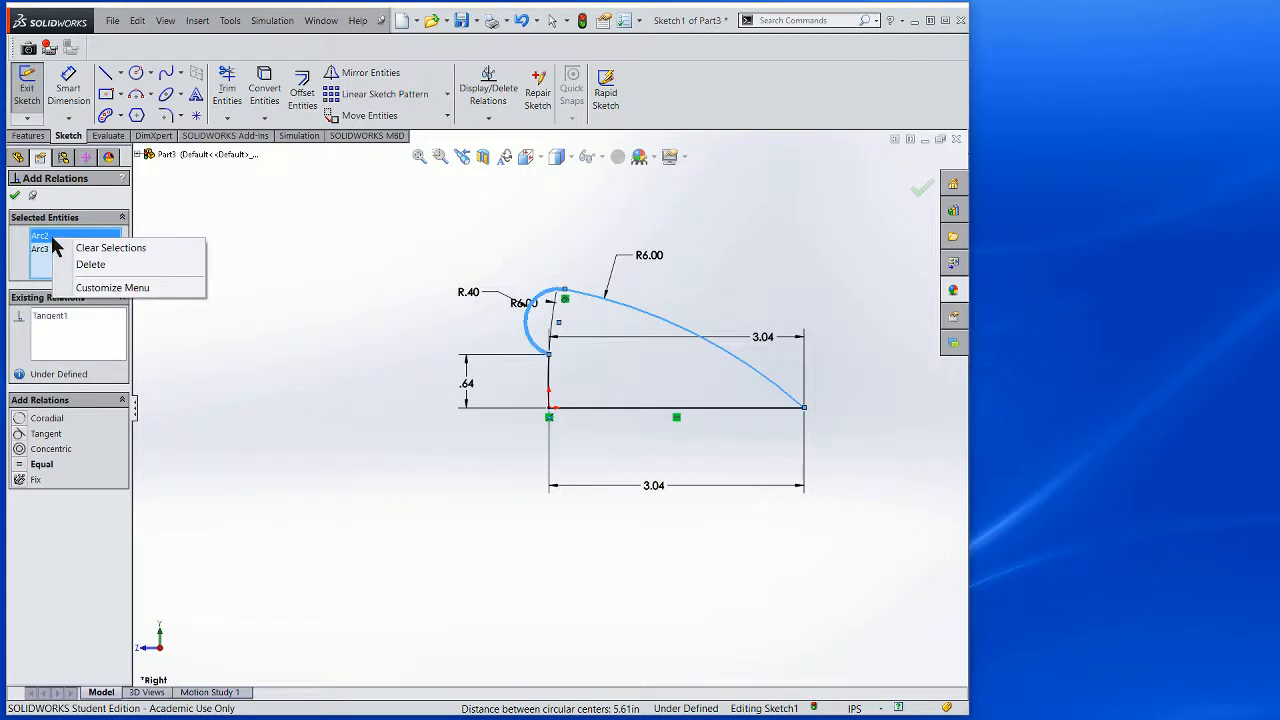
{"action": "left_click", "coordinate": [85, 250]}
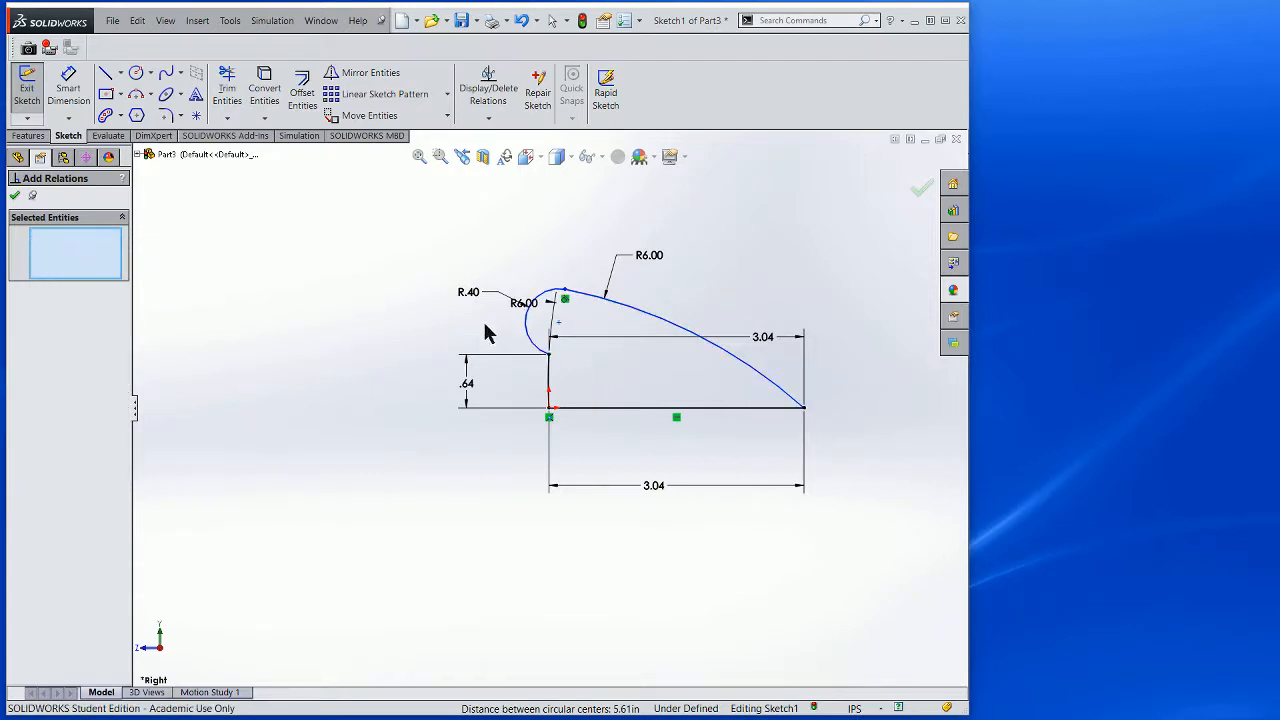
{"action": "left_click", "coordinate": [540, 352]}
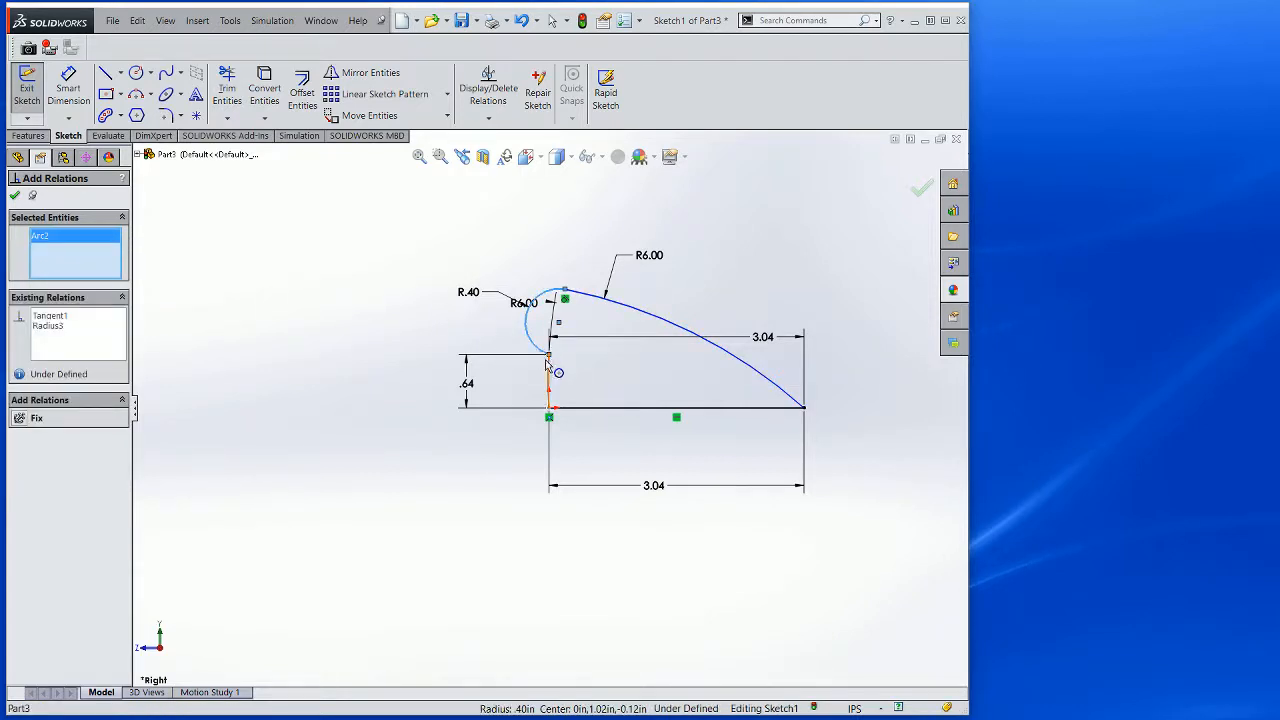
{"action": "left_click", "coordinate": [549, 373]}
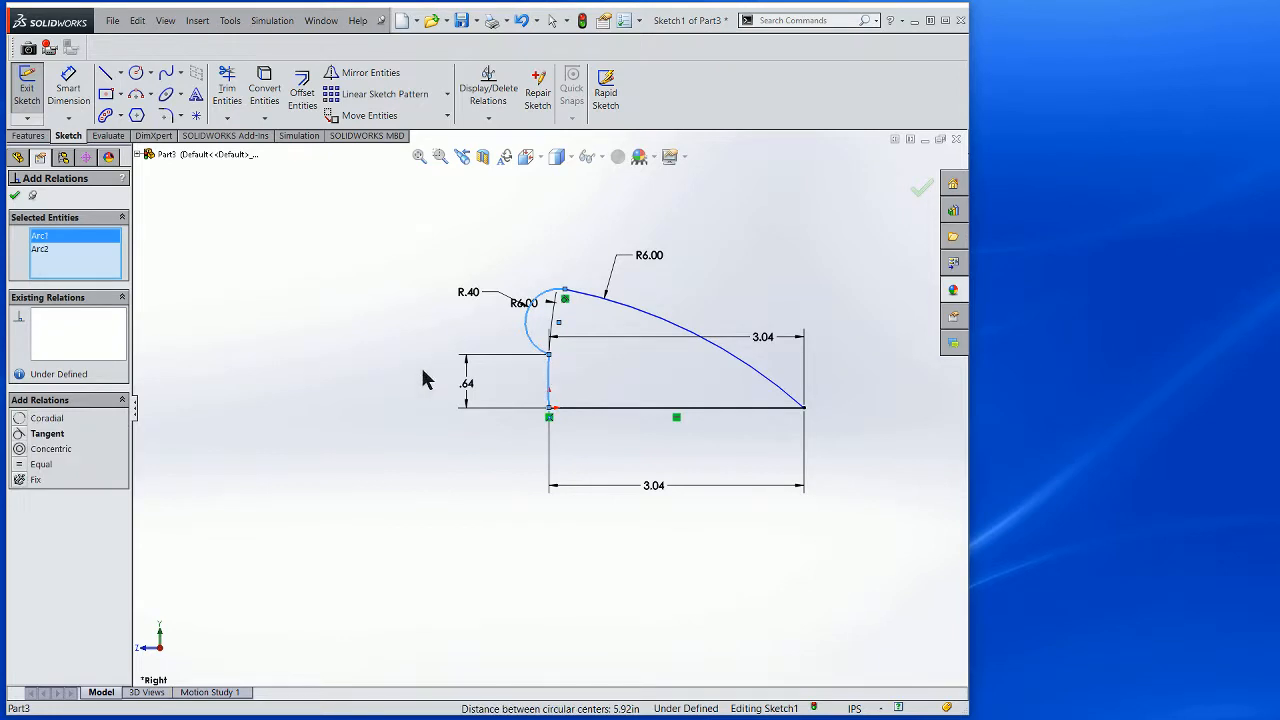
{"action": "left_click", "coordinate": [24, 434]}
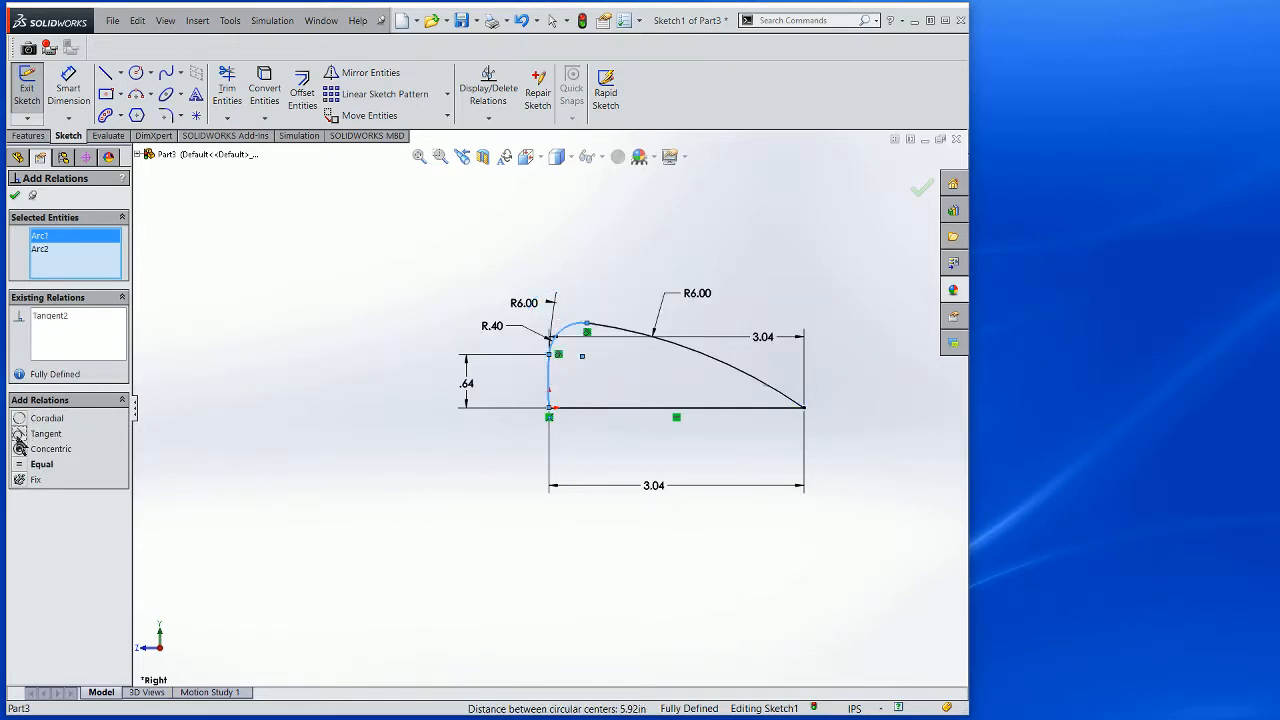
{"action": "left_click", "coordinate": [15, 195]}
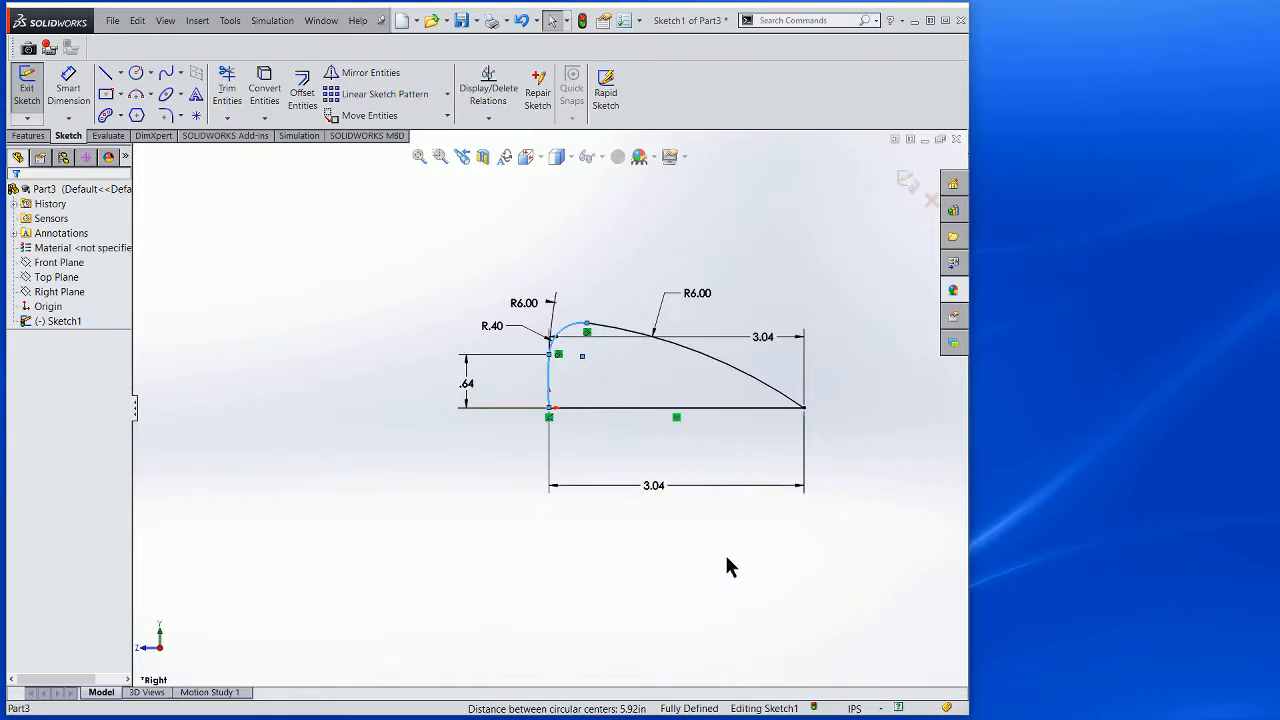
Switch to the Word activity instructions, review the windshield sketch and tangent constraint steps, and return to the SolidWorks sketch
{"action": "left_click", "coordinate": [688, 708]}
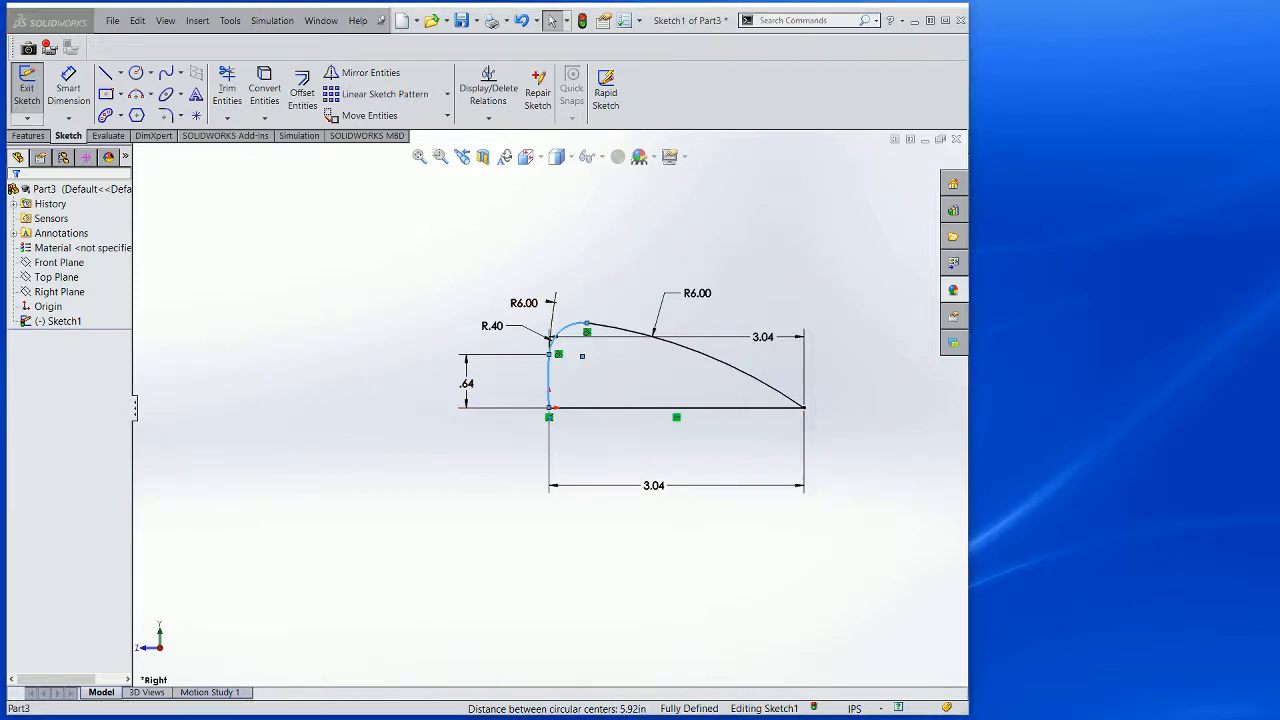
{"action": "key", "text": "alt+Tab"}
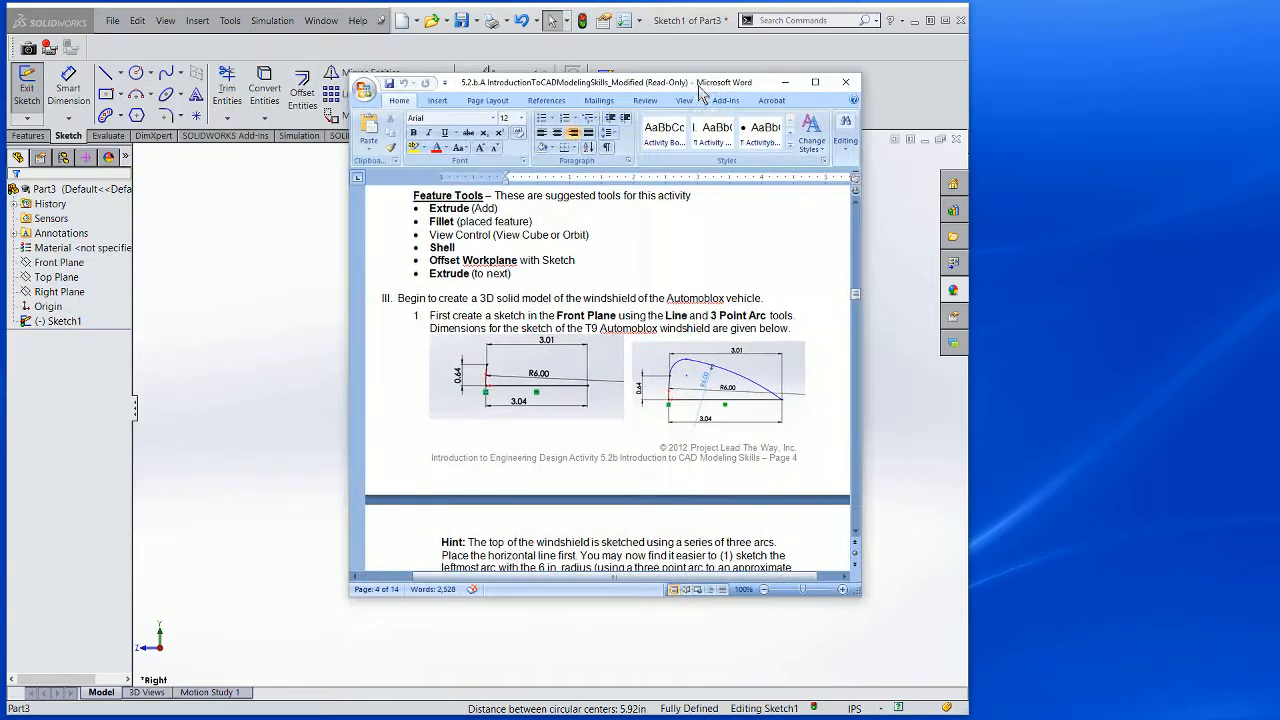
{"action": "scroll", "coordinate": [667, 350], "scroll_direction": "up", "scroll_amount": 6}
{"action": "scroll", "coordinate": [675, 349], "scroll_direction": "down", "scroll_amount": 12}
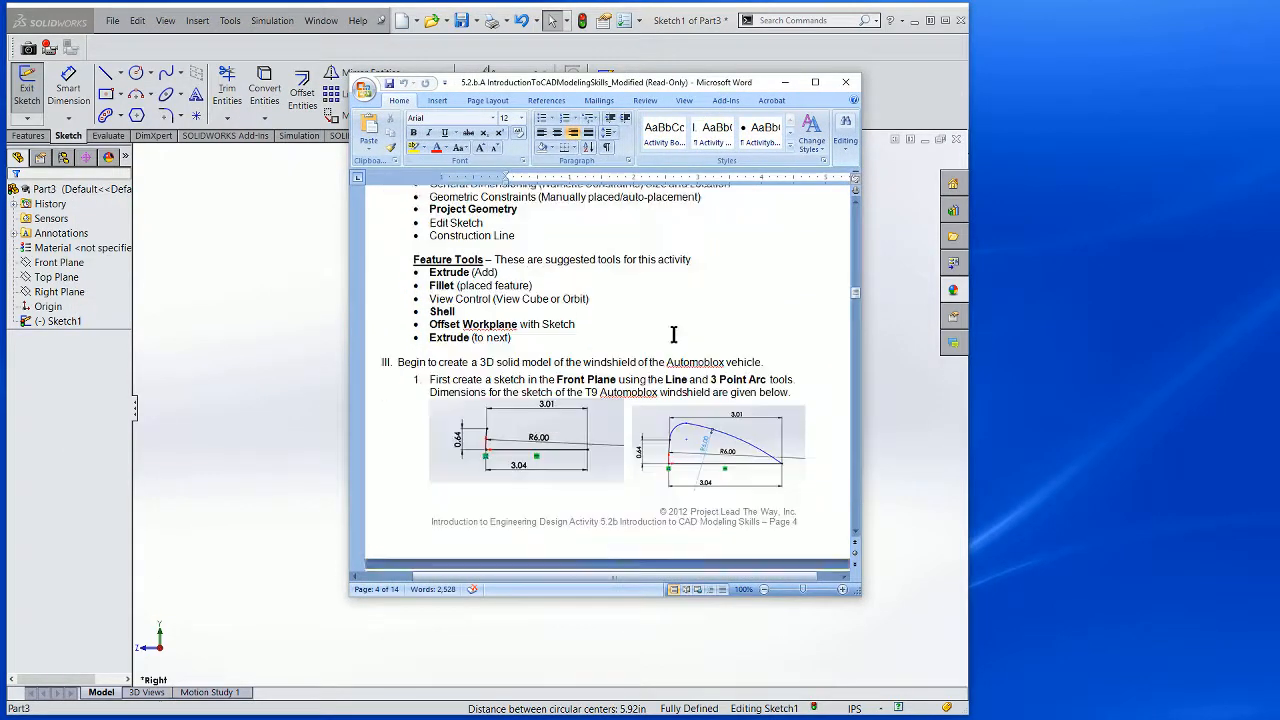
{"action": "scroll", "coordinate": [668, 326], "scroll_direction": "down", "scroll_amount": 1}
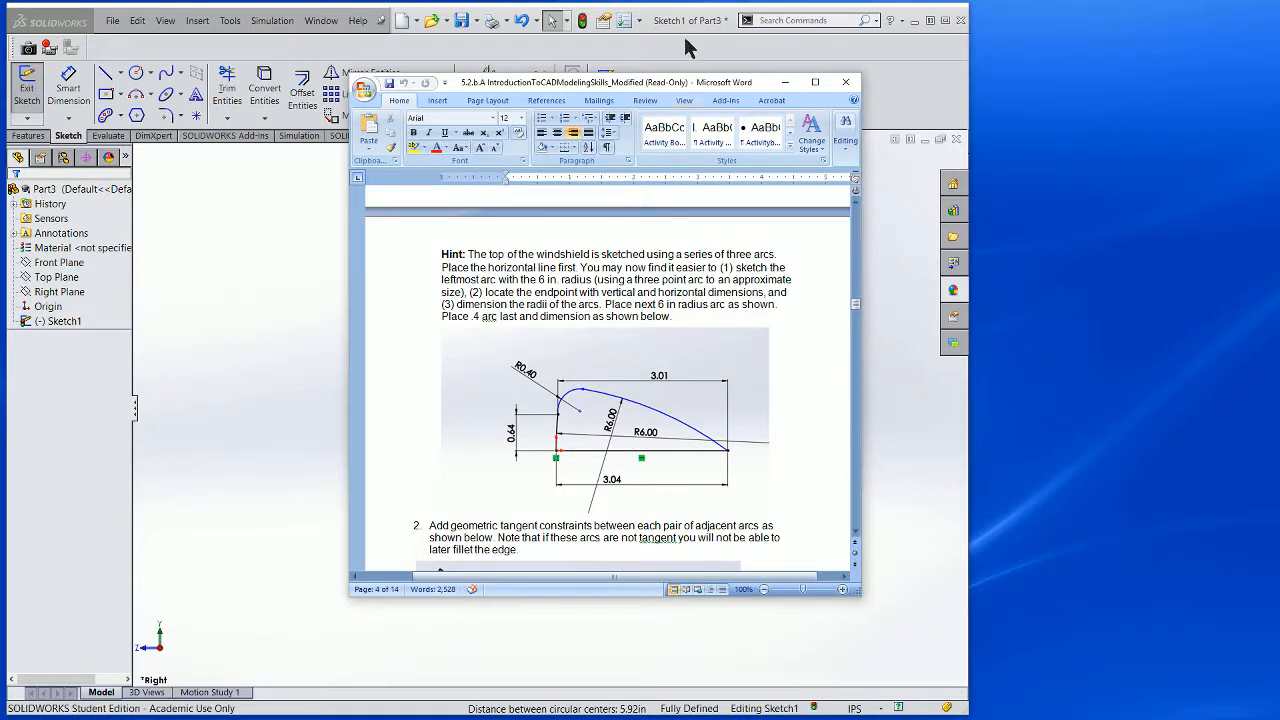
{"action": "left_click_drag", "start_coordinate": [674, 84], "coordinate": [650, 79]}
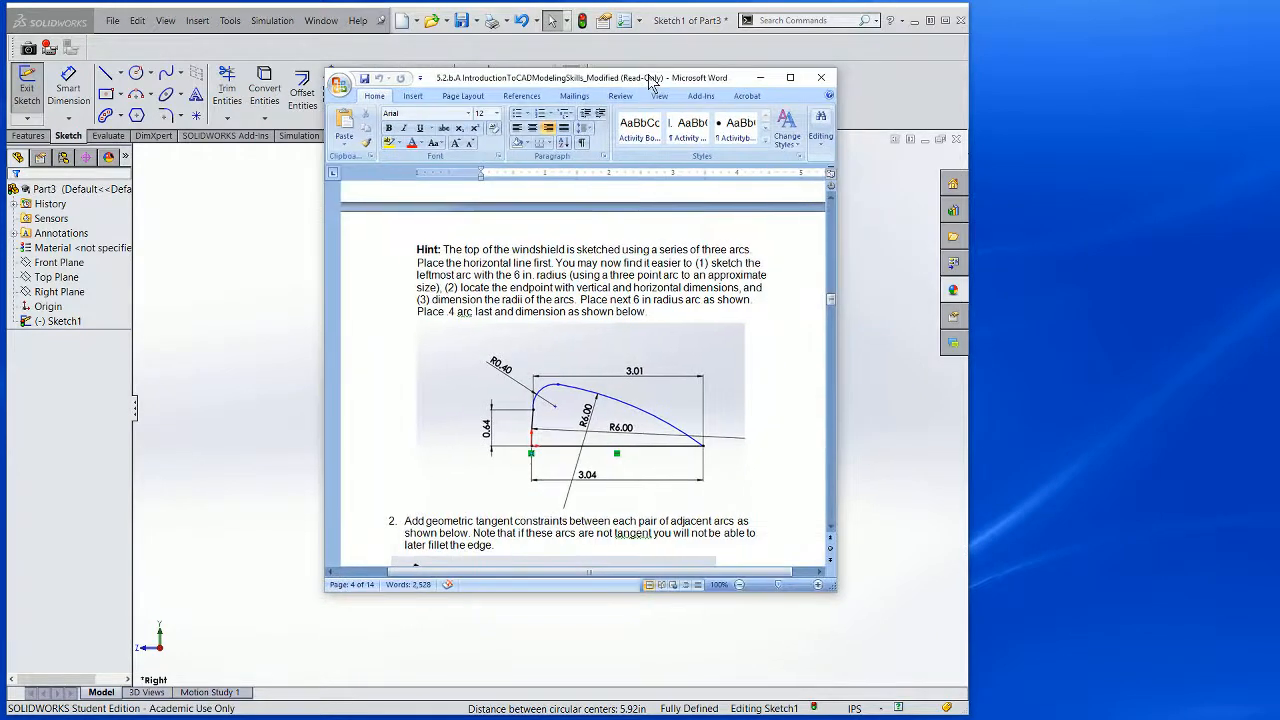
{"action": "scroll", "coordinate": [641, 221], "scroll_direction": "down", "scroll_amount": 7}
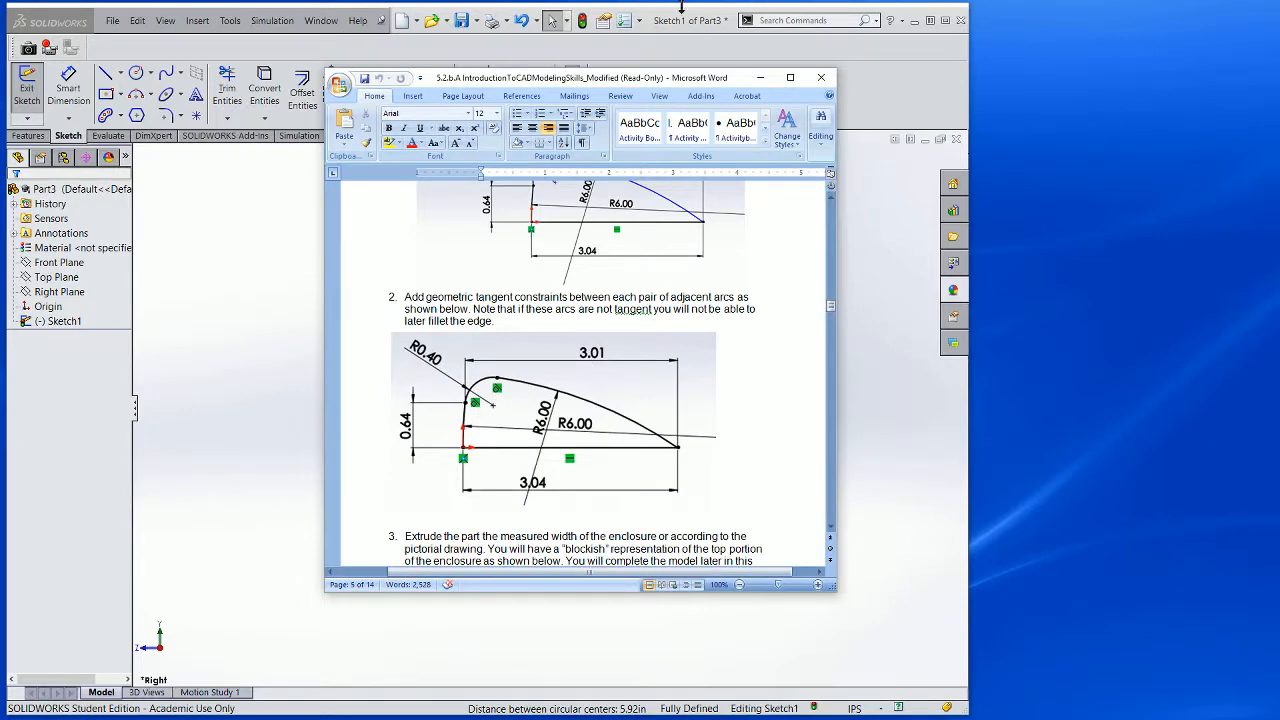
{"action": "key", "text": "alt+Tab"}
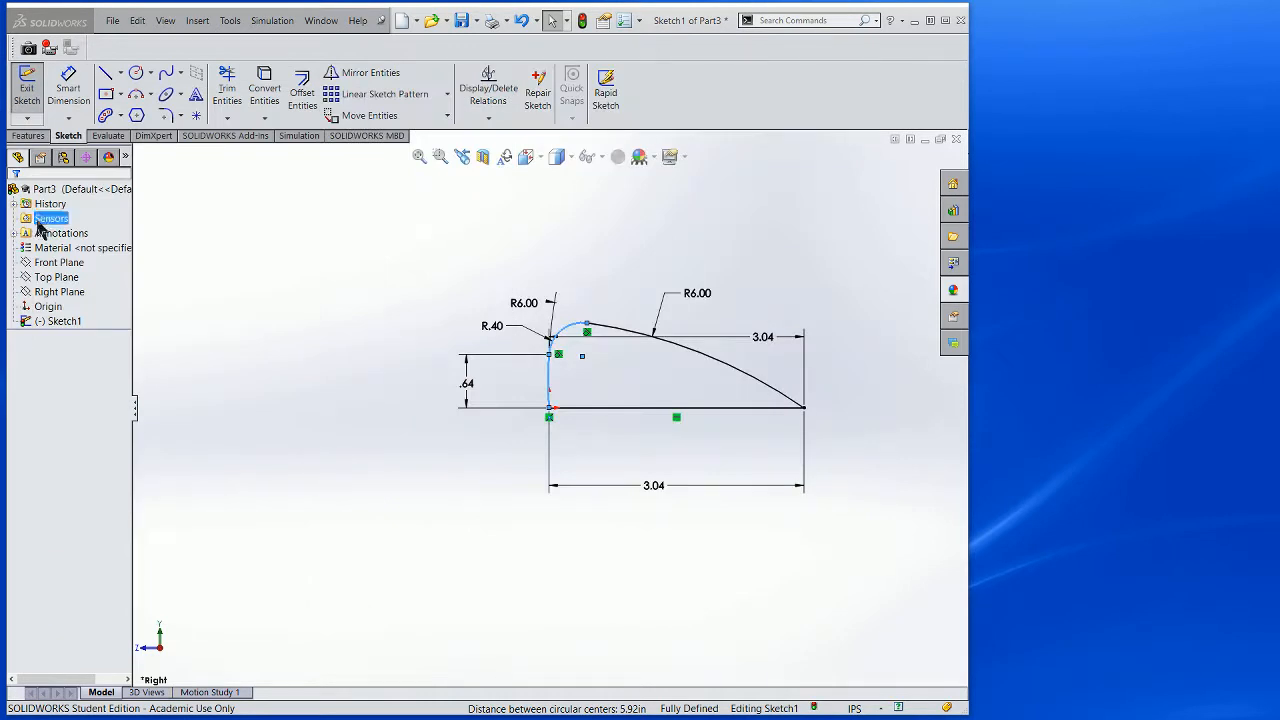
{"action": "left_click", "coordinate": [261, 308]}
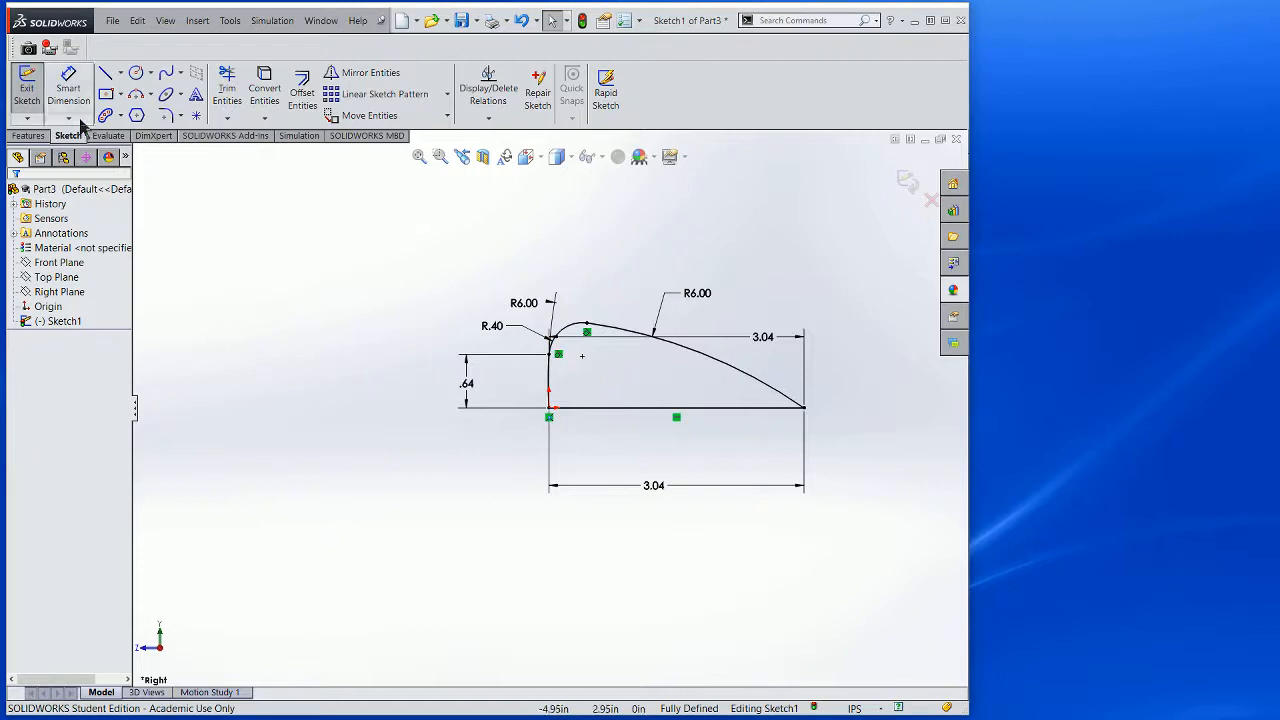
Exit the sketch into Boss-Extrude and examine the windshield's section and overall width in the dimensioned Word drawing
{"action": "left_click", "coordinate": [27, 88]}
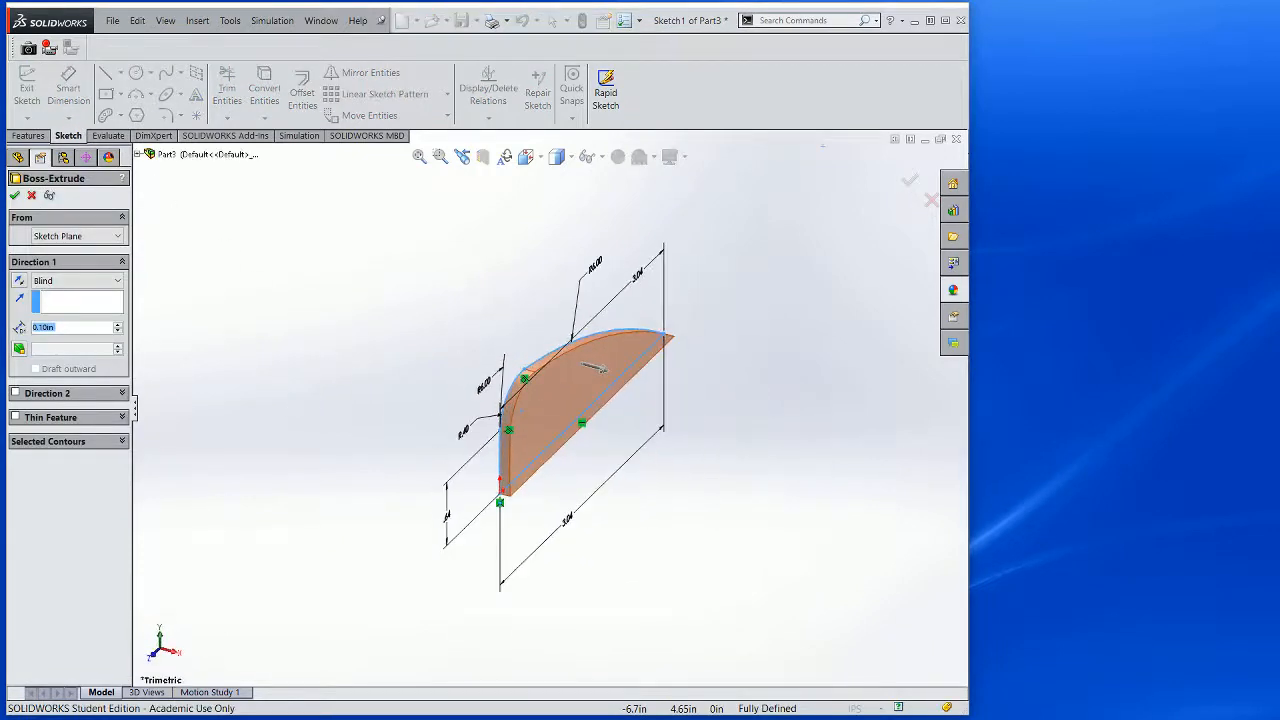
{"action": "key", "text": "alt+Tab"}
{"action": "scroll", "coordinate": [852, 282], "scroll_direction": "down", "scroll_amount": 5}
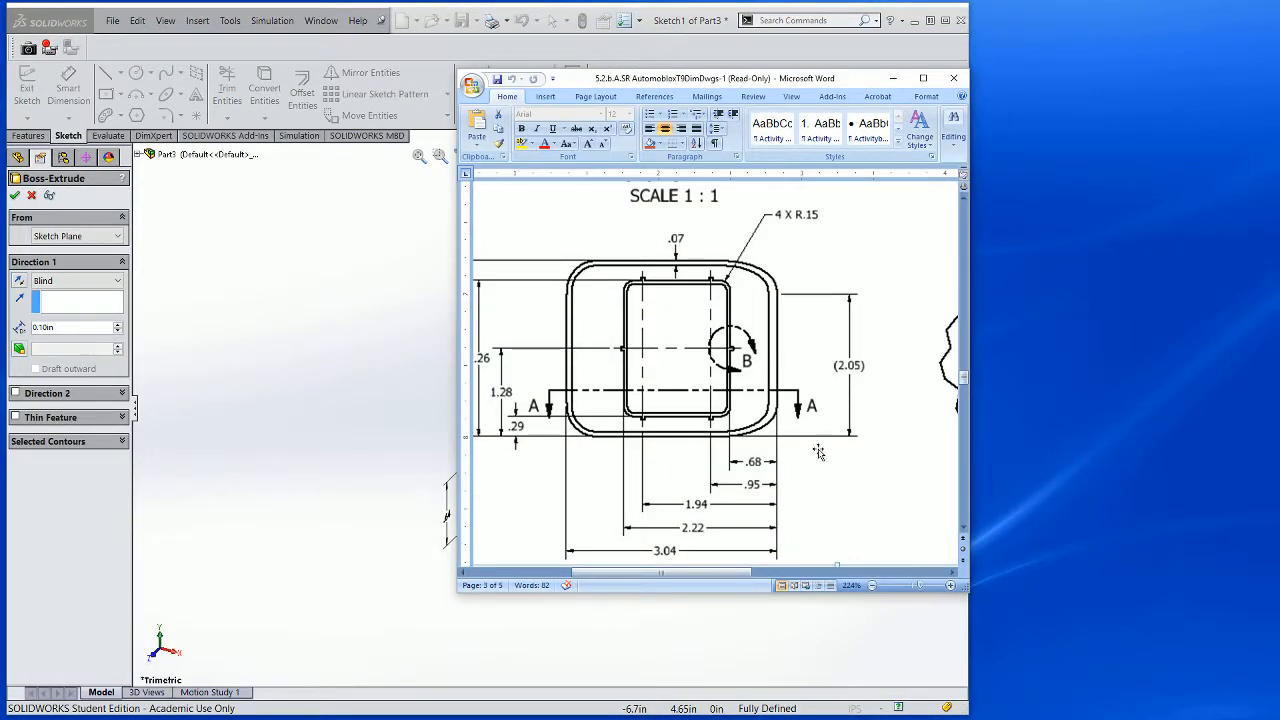
{"action": "left_click_drag", "start_coordinate": [717, 577], "coordinate": [689, 577]}
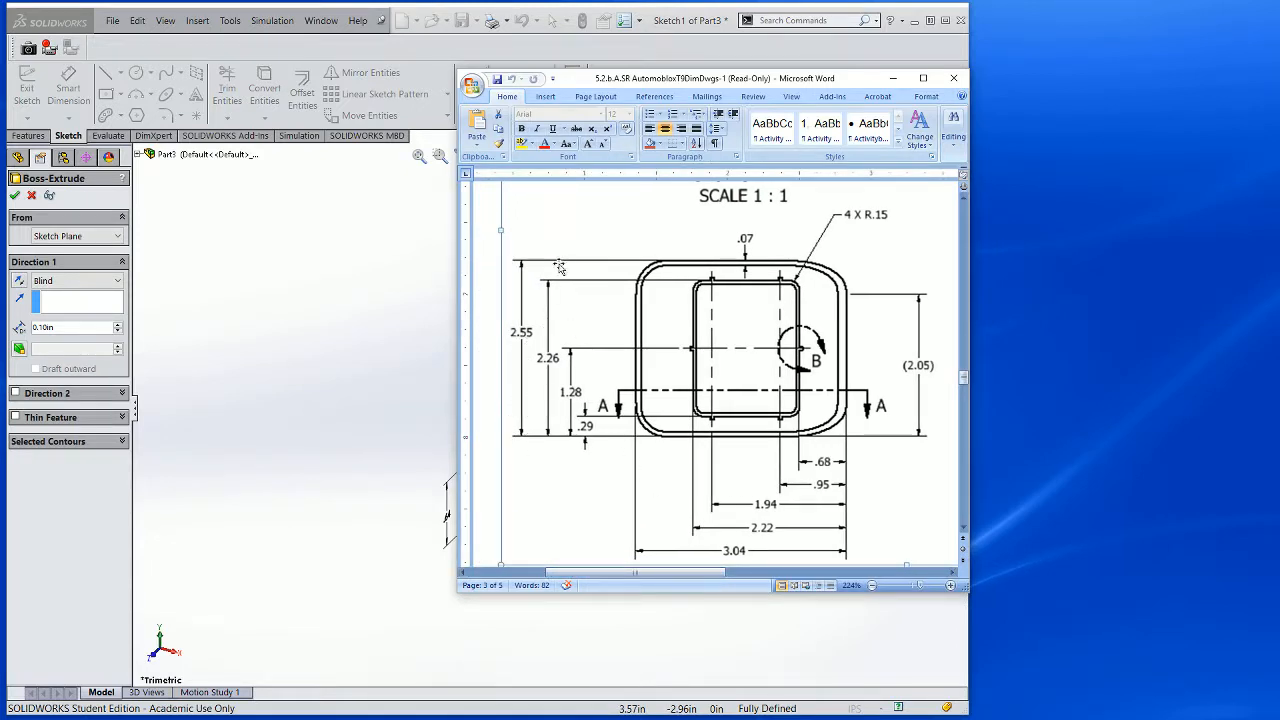
{"action": "scroll", "coordinate": [890, 330], "scroll_direction": "up", "scroll_amount": 5}
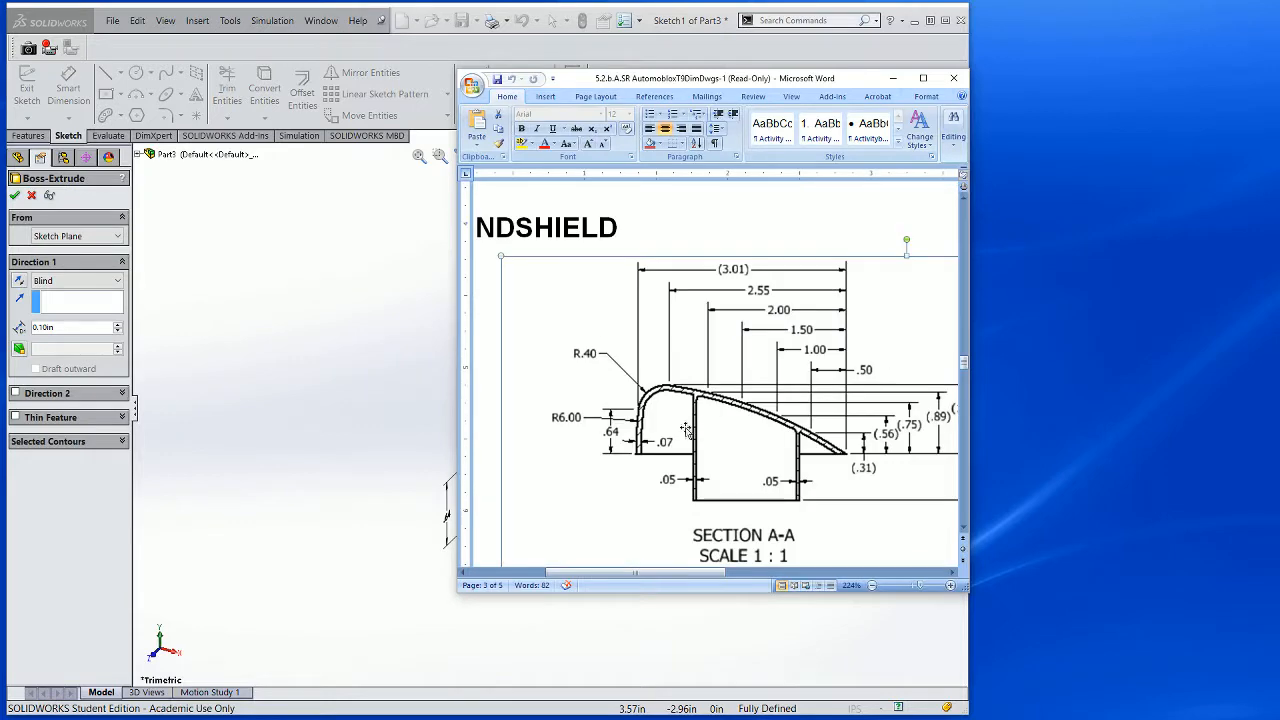
{"action": "scroll", "coordinate": [665, 455], "scroll_direction": "down", "scroll_amount": 4}
{"action": "scroll", "coordinate": [660, 474], "scroll_direction": "down", "scroll_amount": 1}
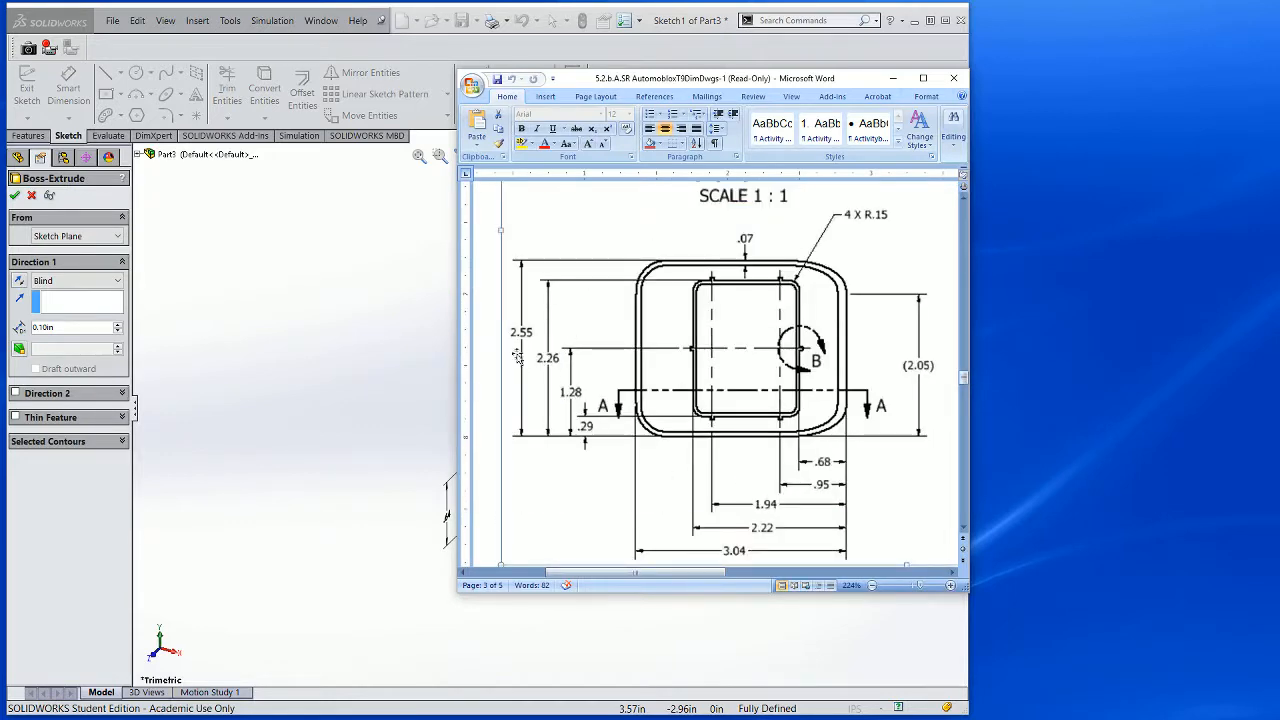
{"action": "left_click_drag", "start_coordinate": [862, 78], "coordinate": [0, 94]}
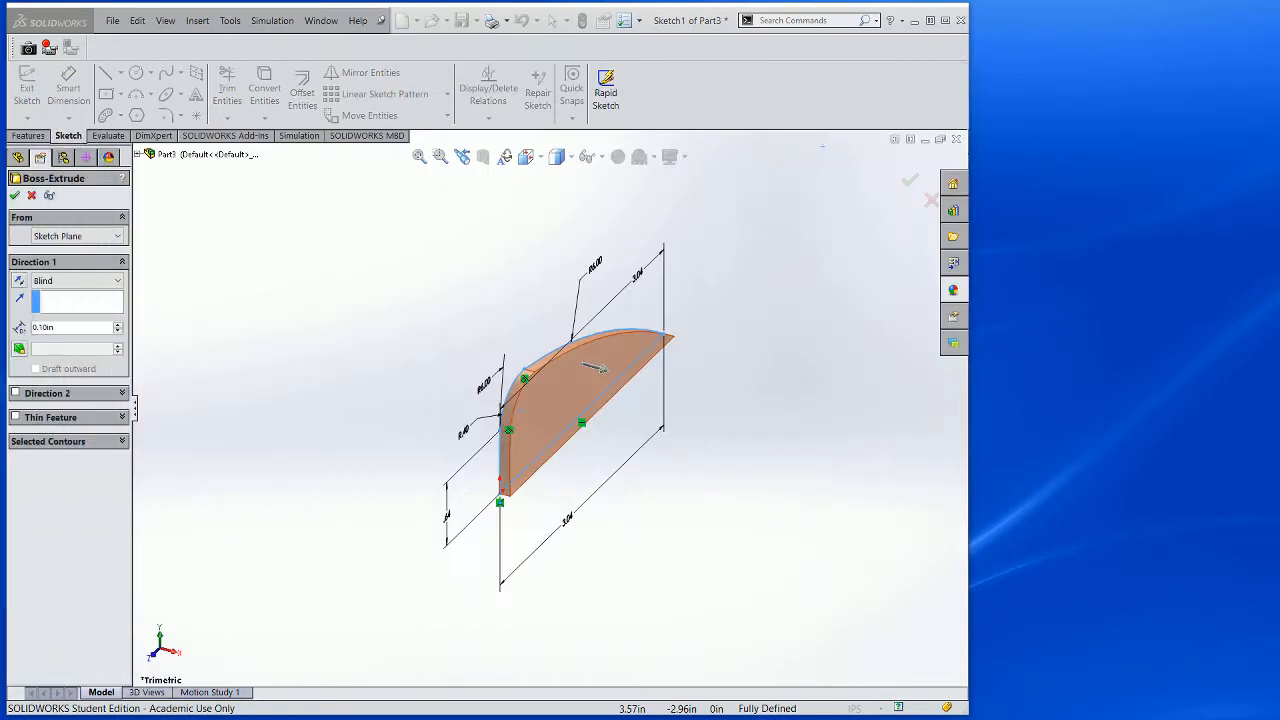
Extrude the windshield profile 2.55 in with the Mid Plane end condition
{"action": "left_click", "coordinate": [64, 289]}
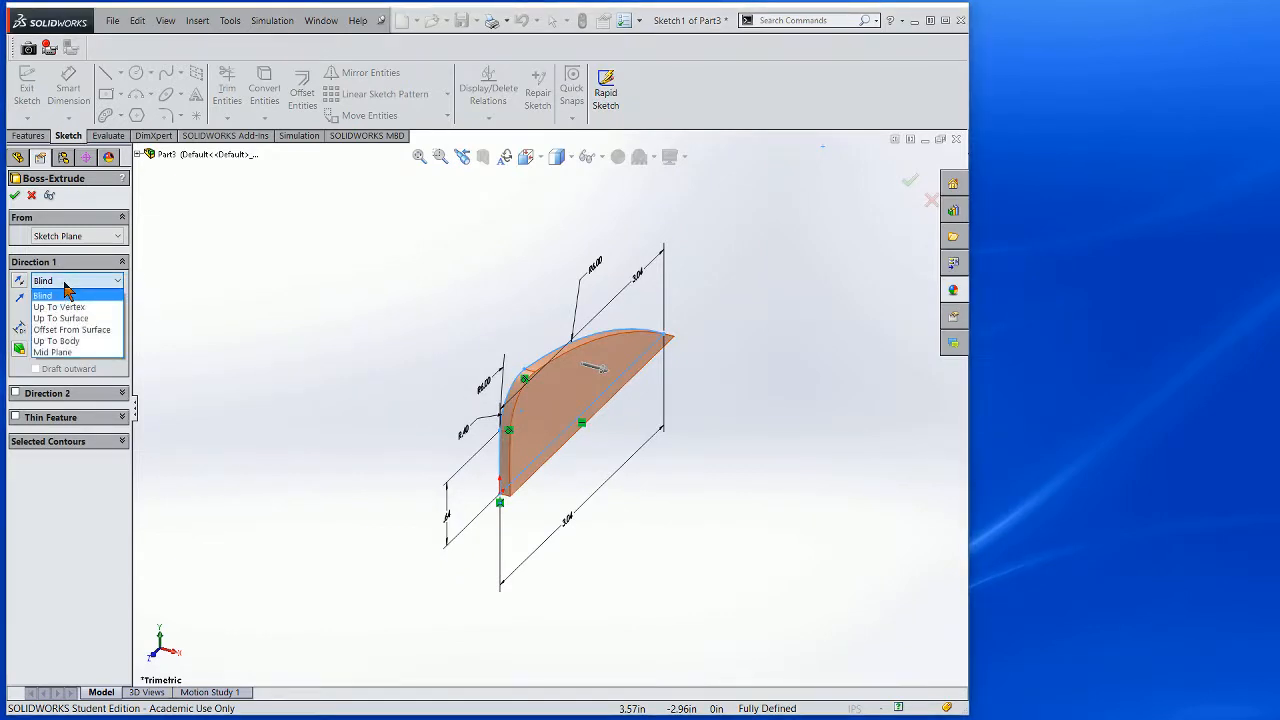
{"action": "left_click", "coordinate": [48, 352]}
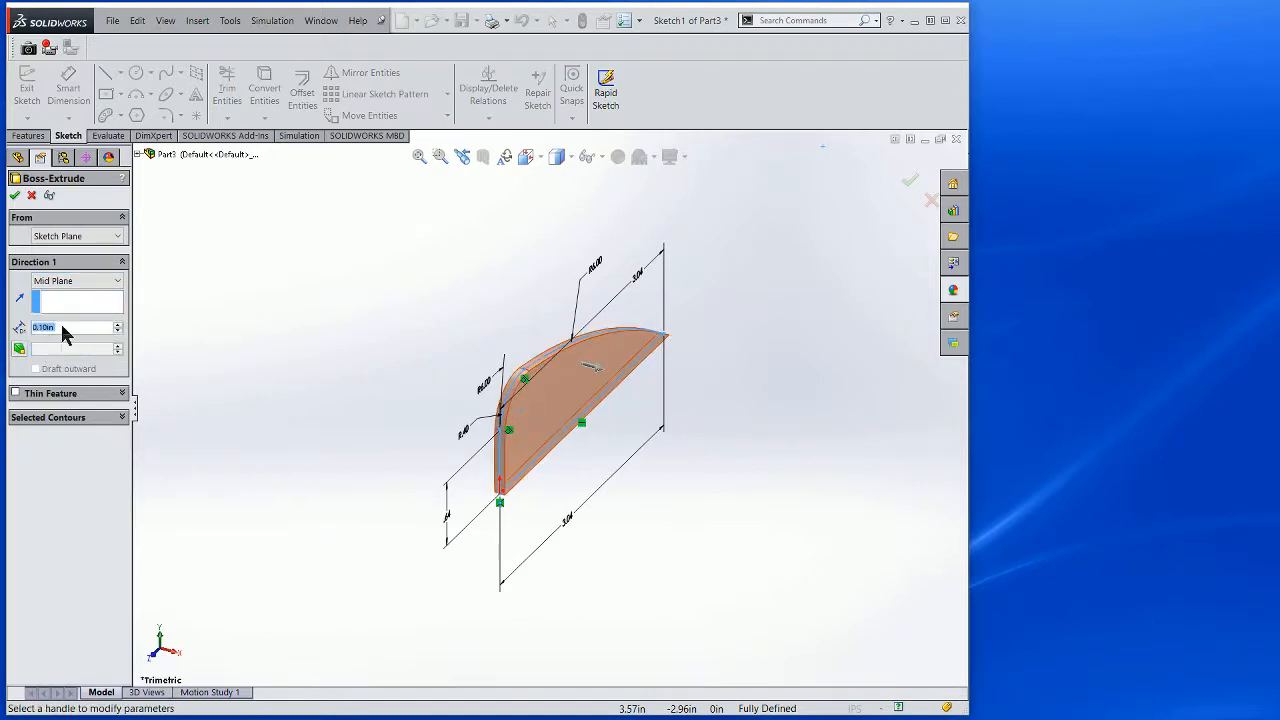
{"action": "type", "text": "2.55"}
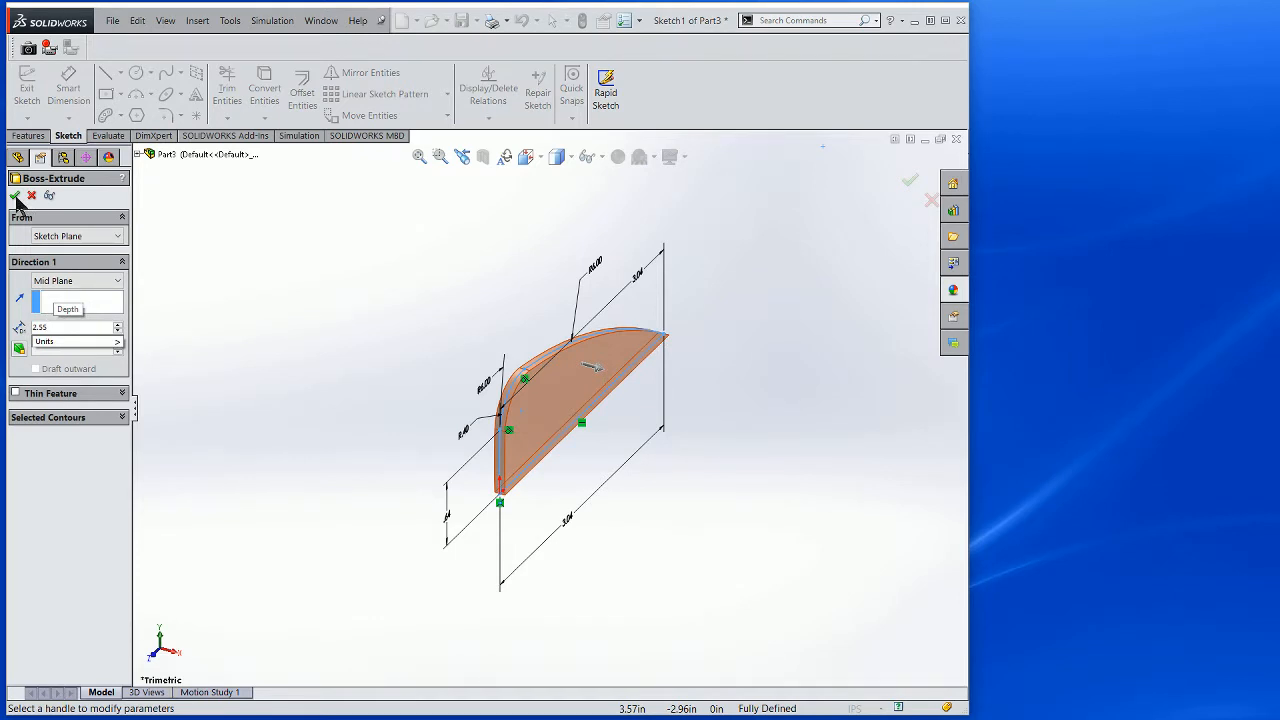
{"action": "key", "text": "Return"}
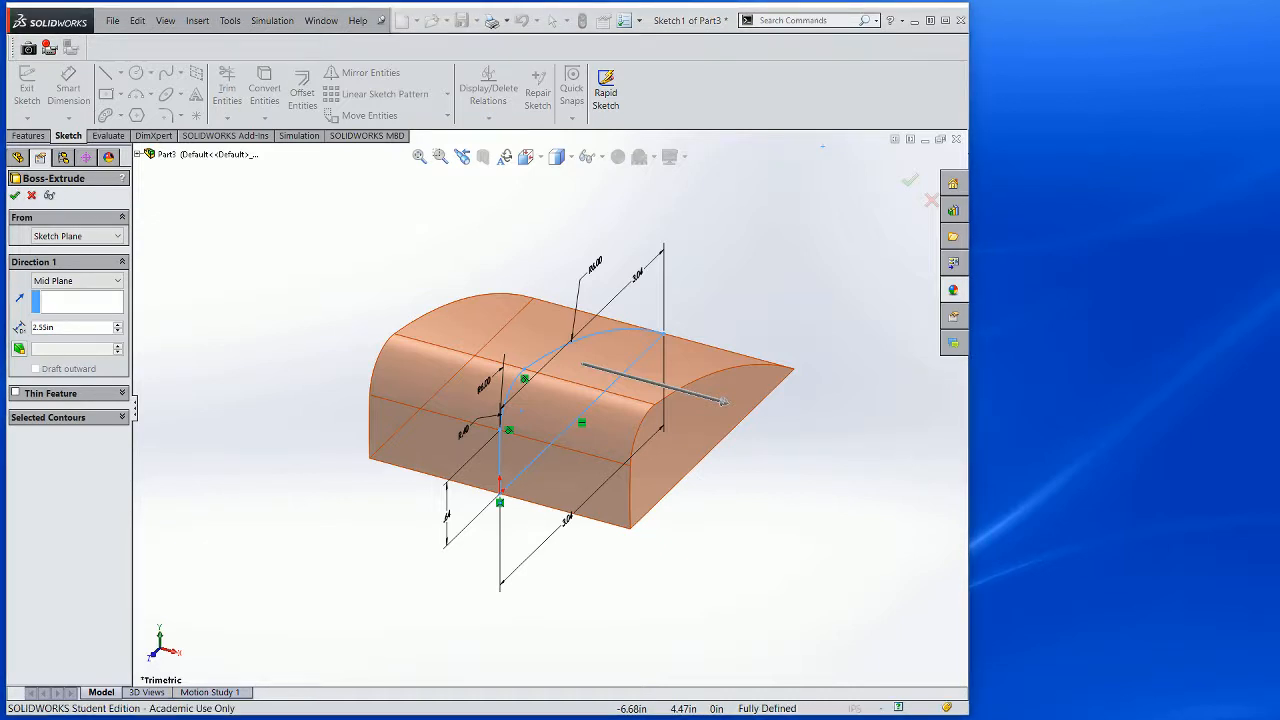
{"action": "key", "text": "Return"}
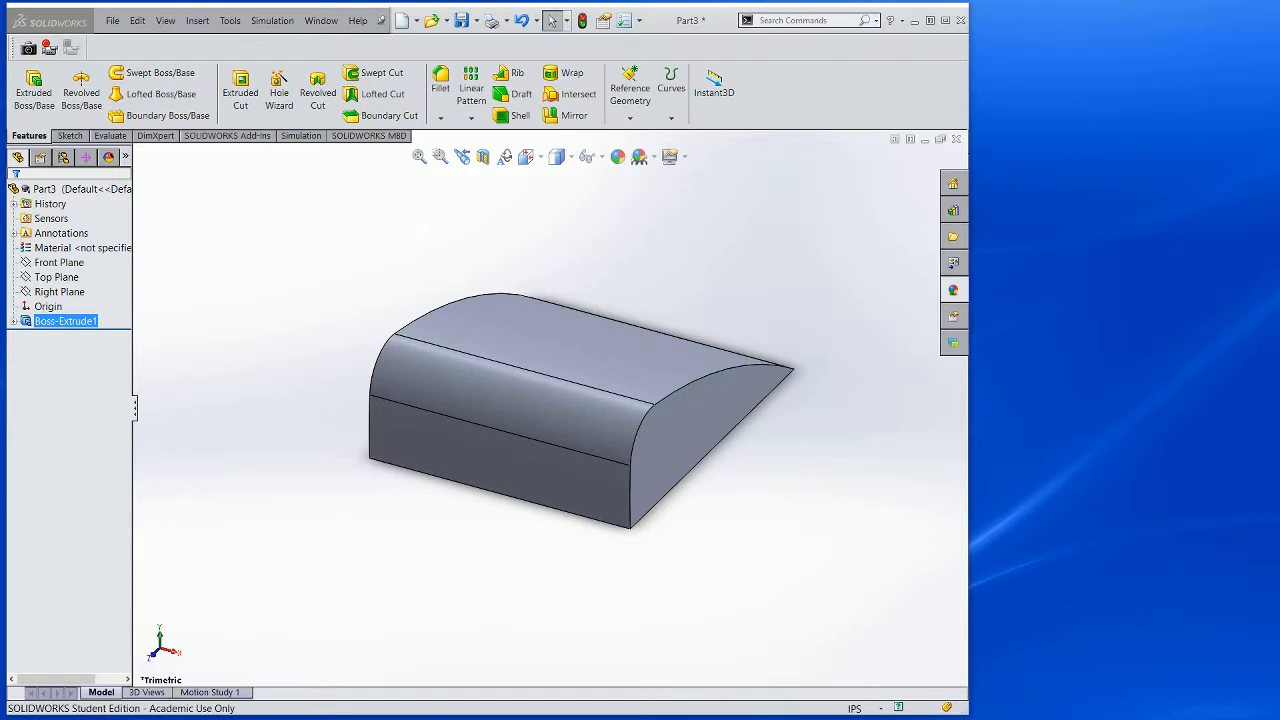
{"action": "left_click_drag", "start_coordinate": [0, 170], "coordinate": [0, 100]}
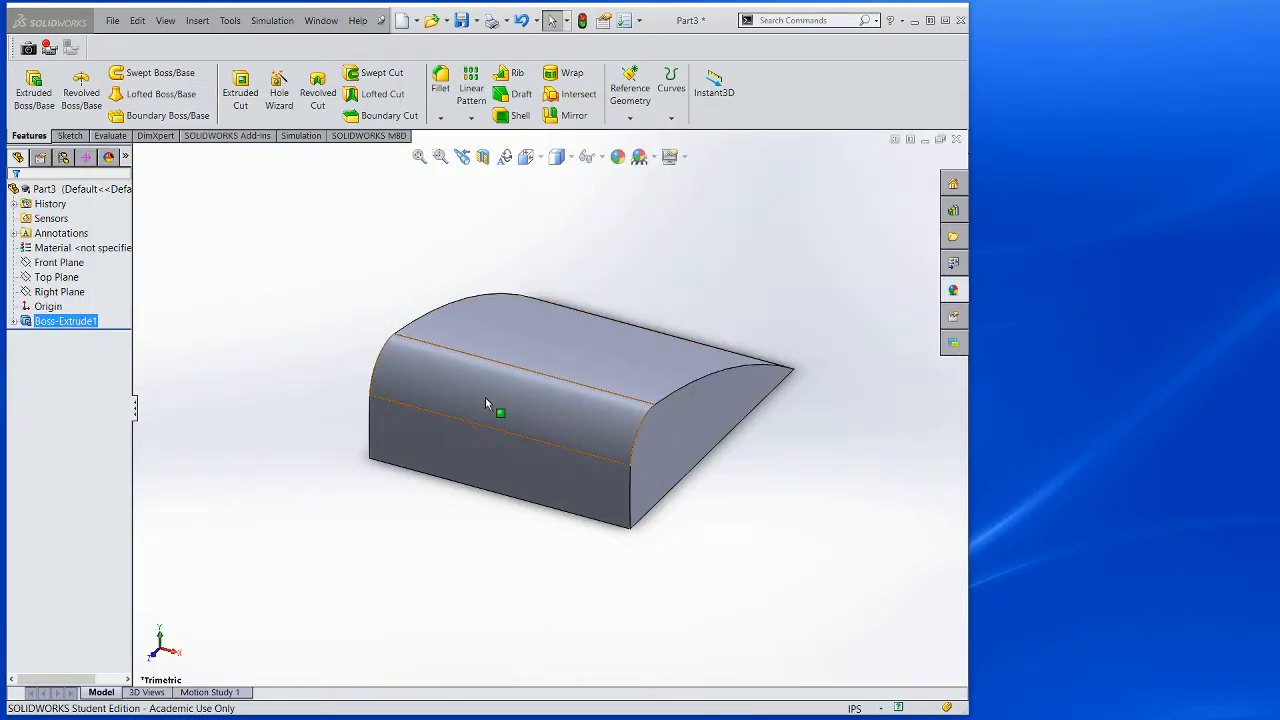
Apply the green high gloss plastic appearance to the extruded windshield body
{"action": "left_click", "coordinate": [617, 158]}
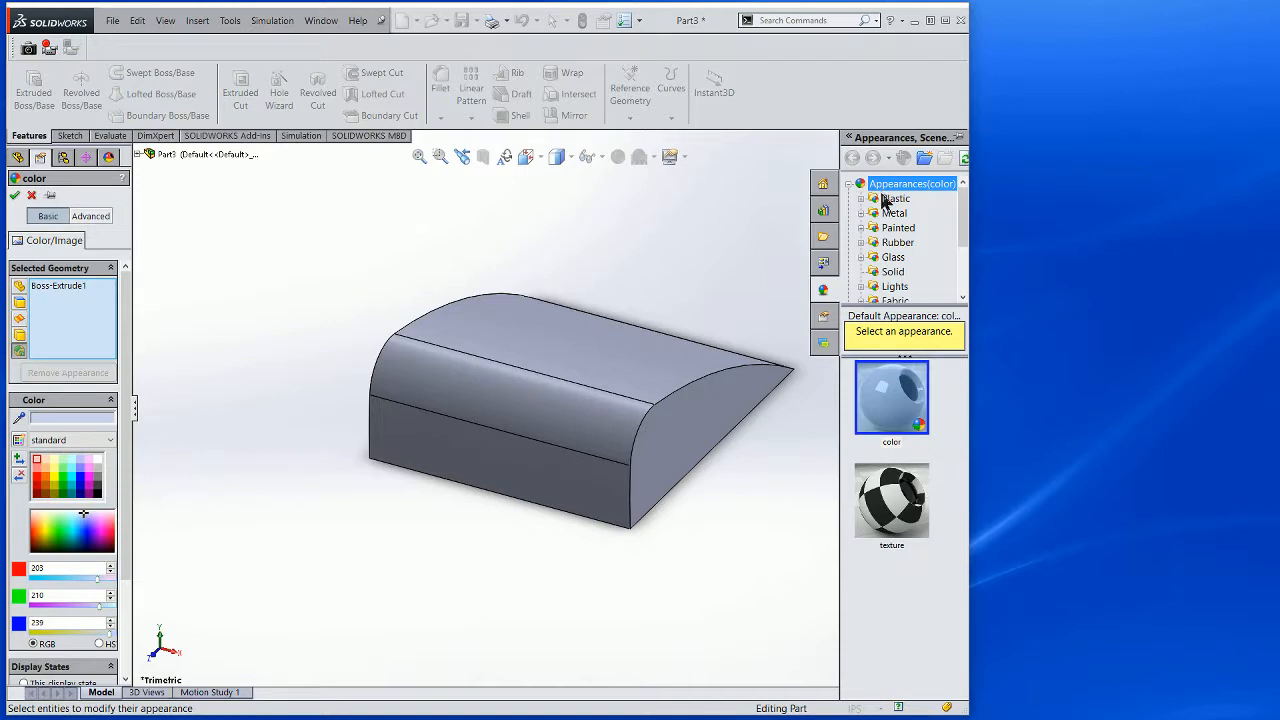
{"action": "left_click", "coordinate": [862, 198]}
{"action": "left_click", "coordinate": [927, 199]}
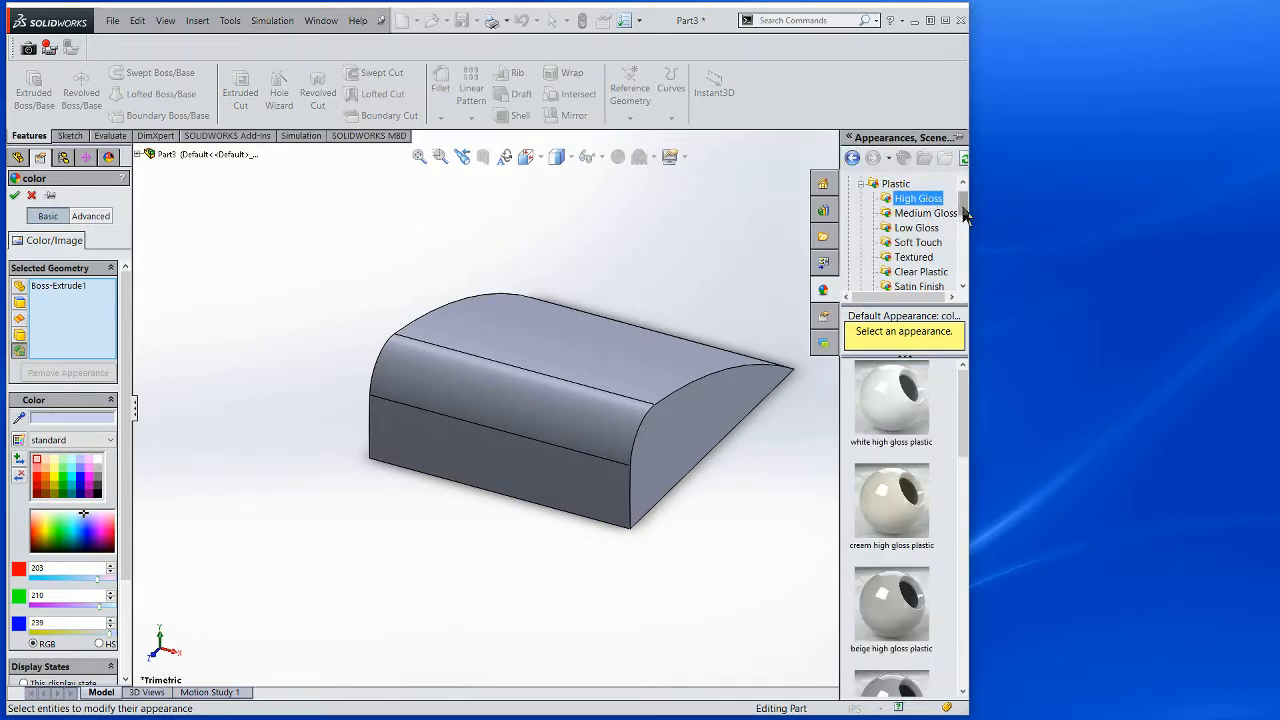
{"action": "left_click_drag", "start_coordinate": [965, 215], "coordinate": [965, 205]}
{"action": "left_click_drag", "start_coordinate": [964, 471], "coordinate": [946, 617]}
{"action": "left_click", "coordinate": [891, 552]}
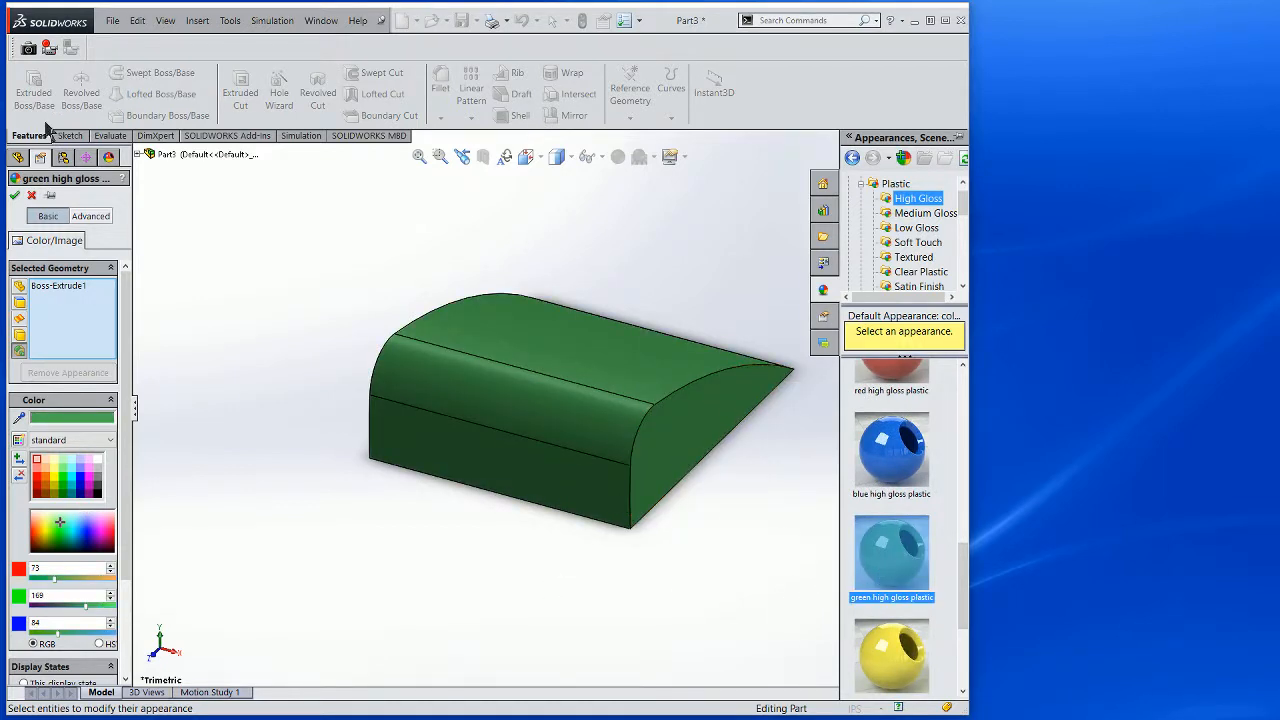
{"action": "left_click", "coordinate": [15, 197]}
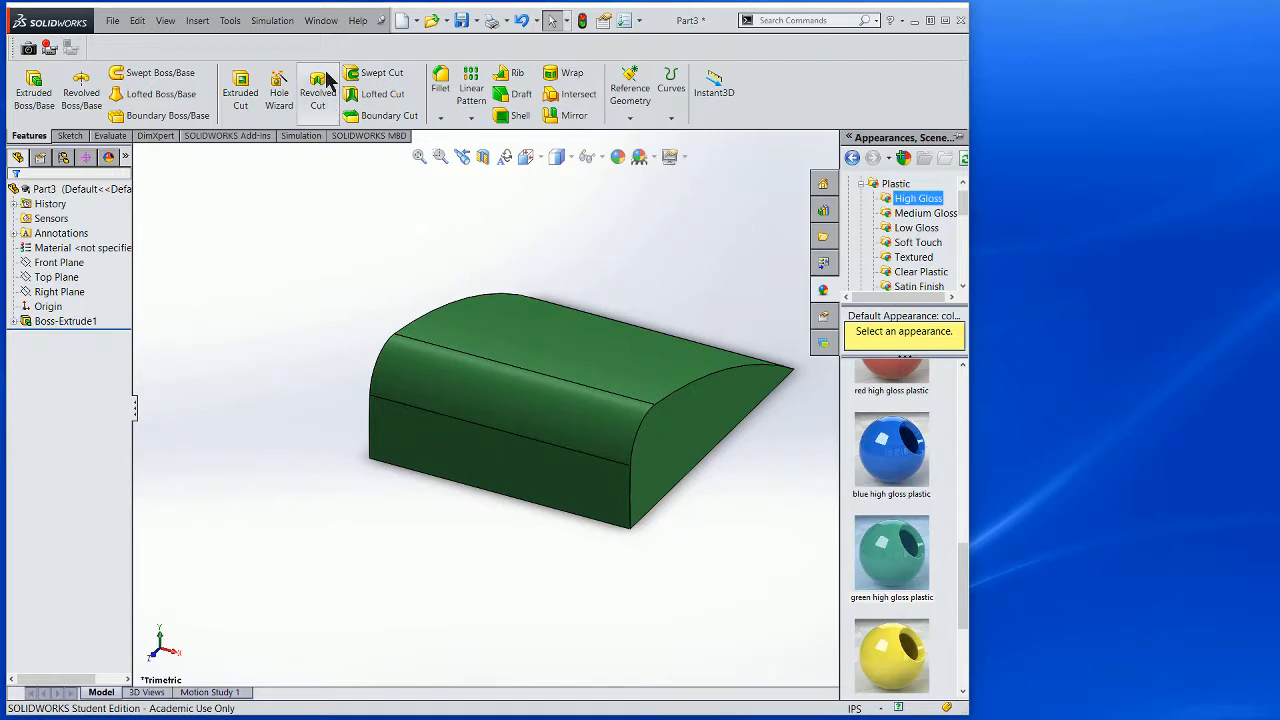
Fillet the curved upper edges on both sides of the windshield with a 0.5 in radius and tangent propagation
{"action": "left_click", "coordinate": [441, 85]}
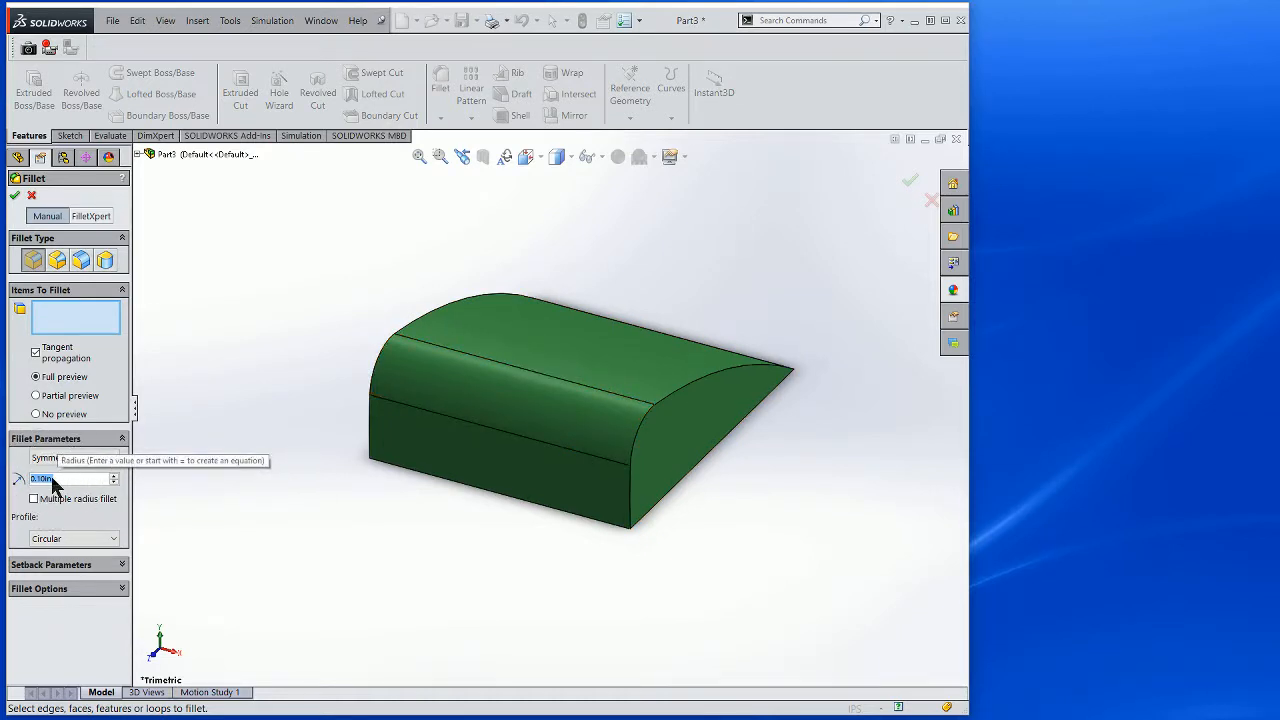
{"action": "type", "text": ".5"}
{"action": "key", "text": "Return"}
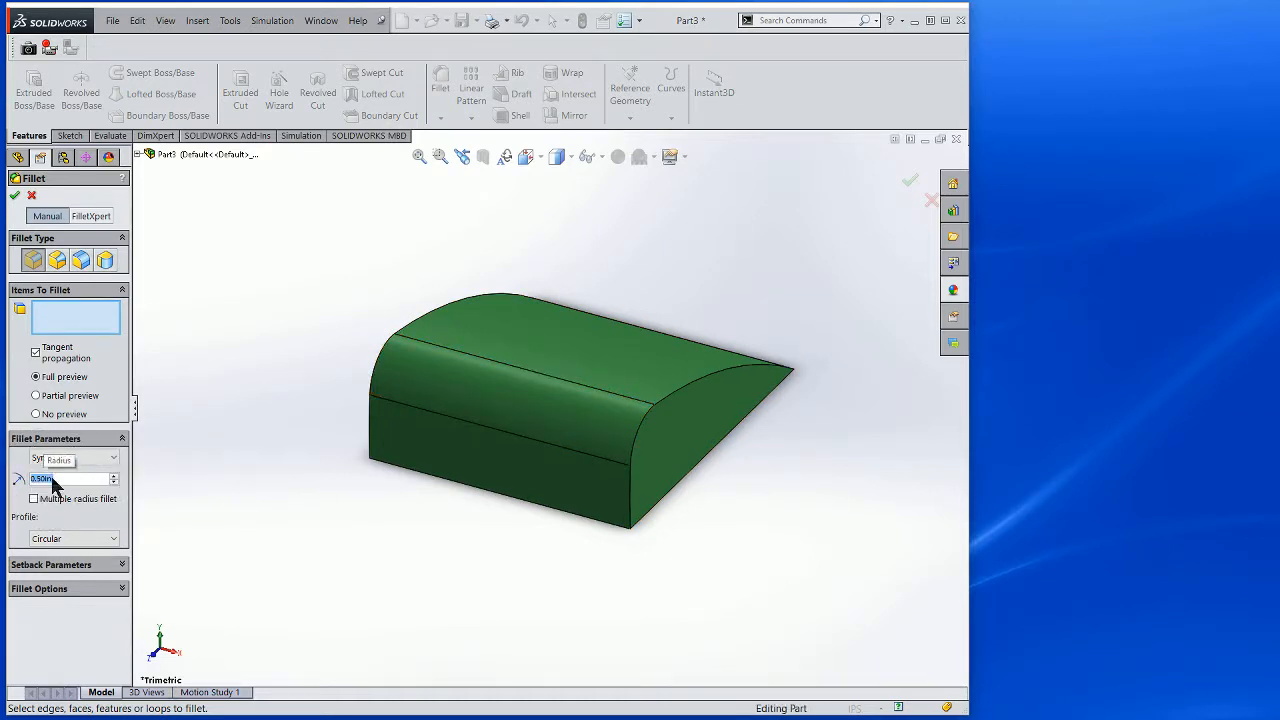
{"action": "left_click", "coordinate": [686, 389]}
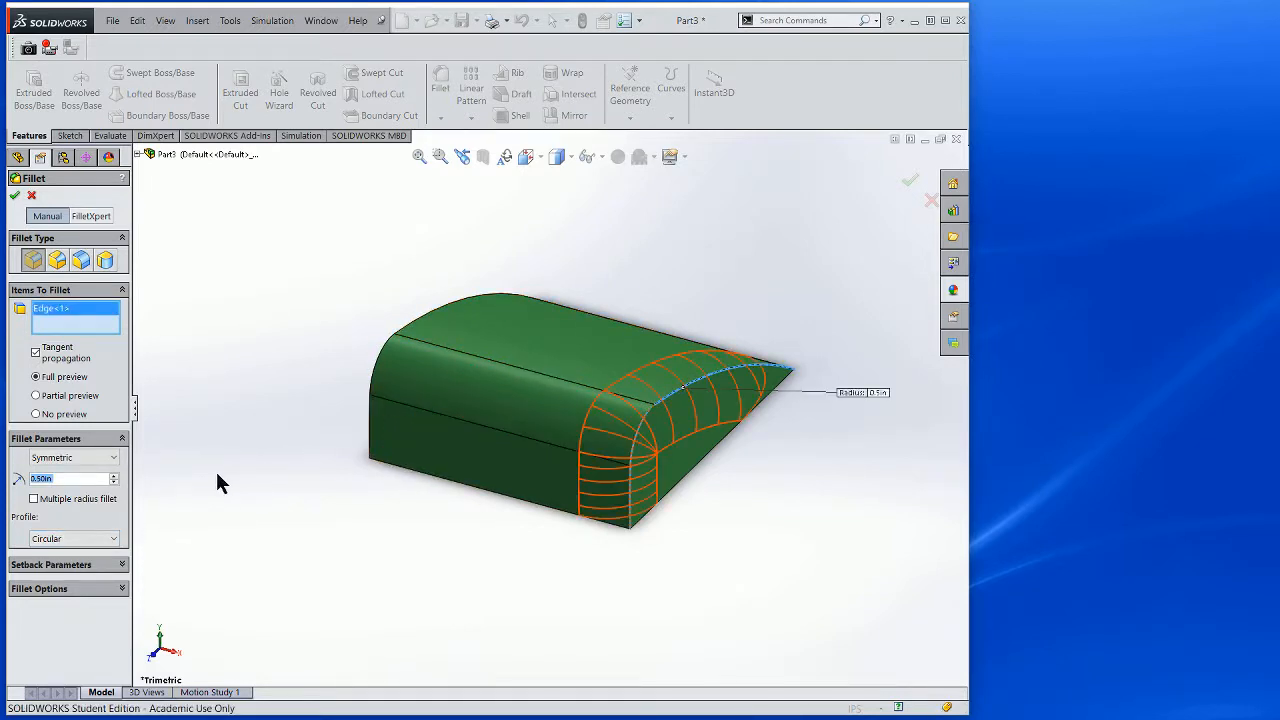
{"action": "middle_click_drag", "start_coordinate": [222, 380], "coordinate": [304, 442]}
{"action": "left_click", "coordinate": [518, 370]}
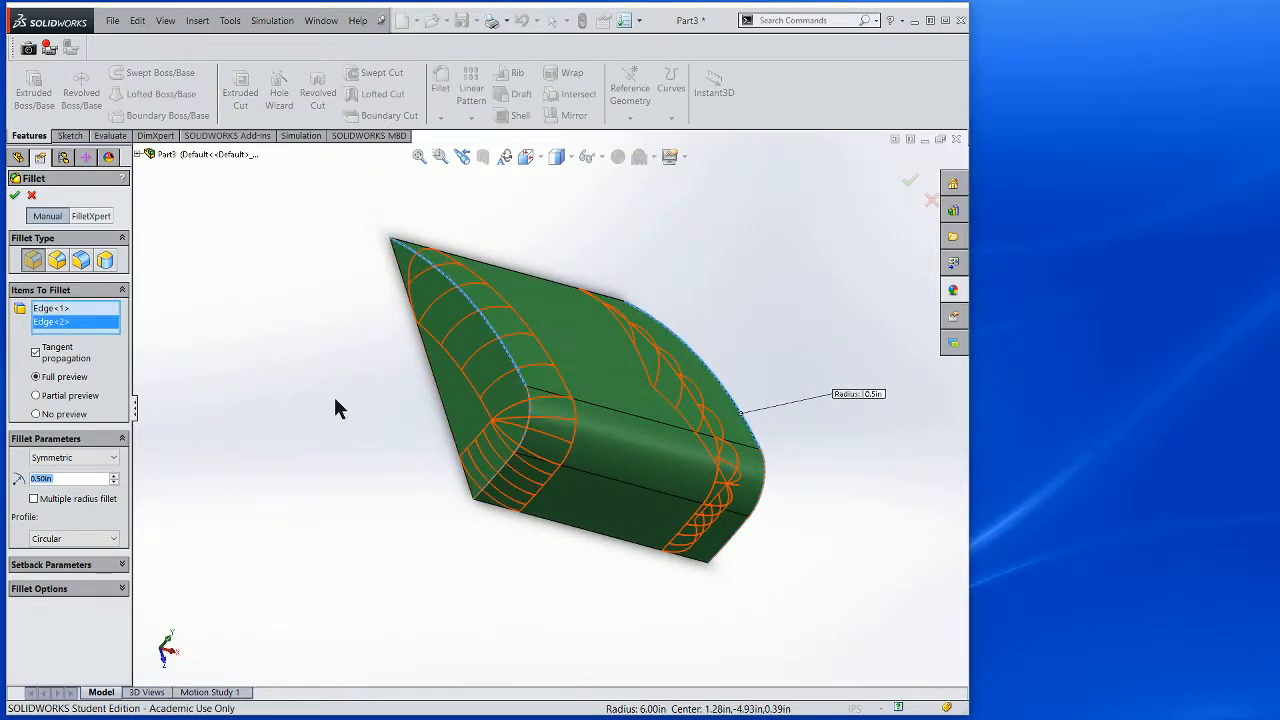
{"action": "left_click", "coordinate": [15, 197]}
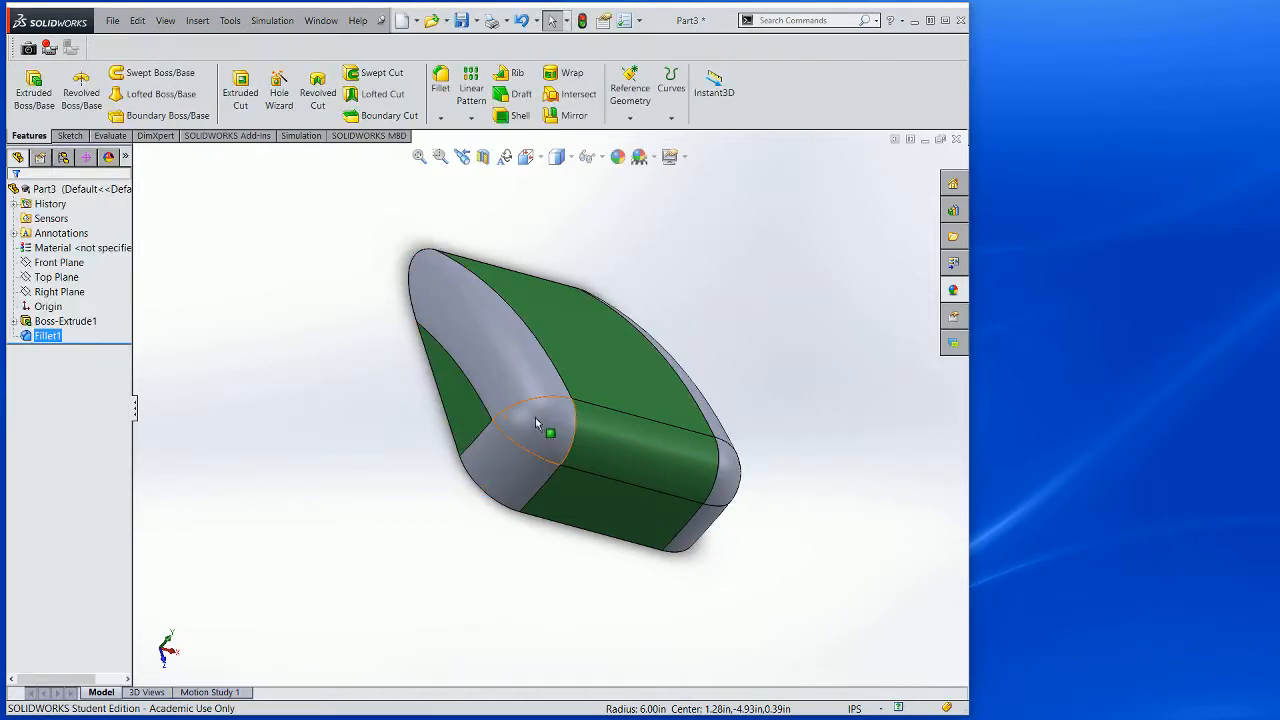
Try to apply the green high gloss plastic appearance to the whole part and to the extrusion feature
{"action": "left_click", "coordinate": [46, 192]}
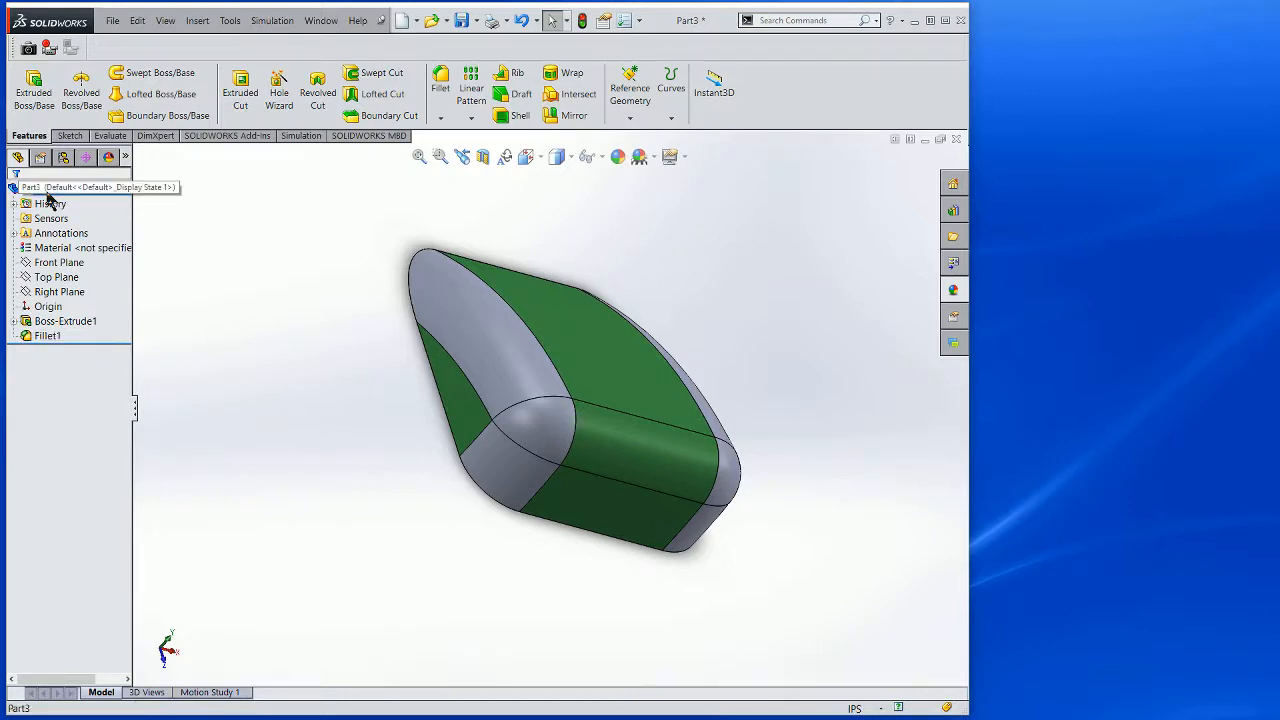
{"action": "left_click", "coordinate": [953, 289]}
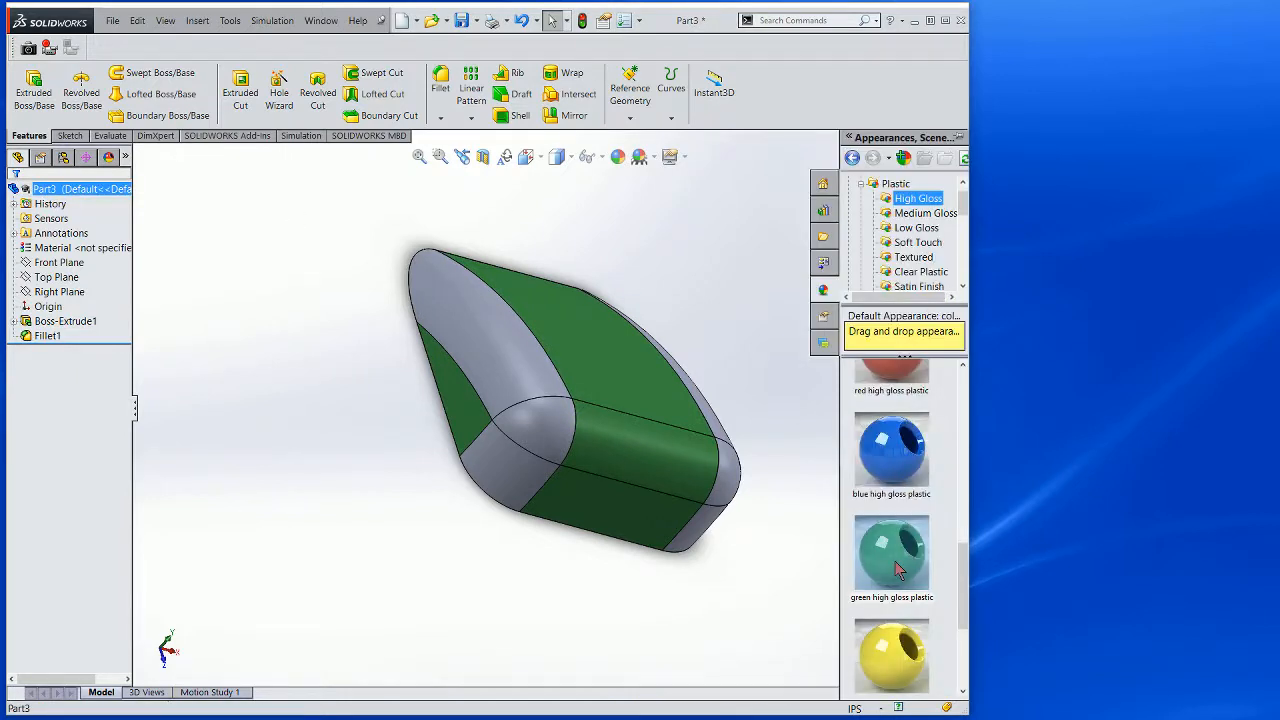
{"action": "mouse_move", "coordinate": [897, 569]}
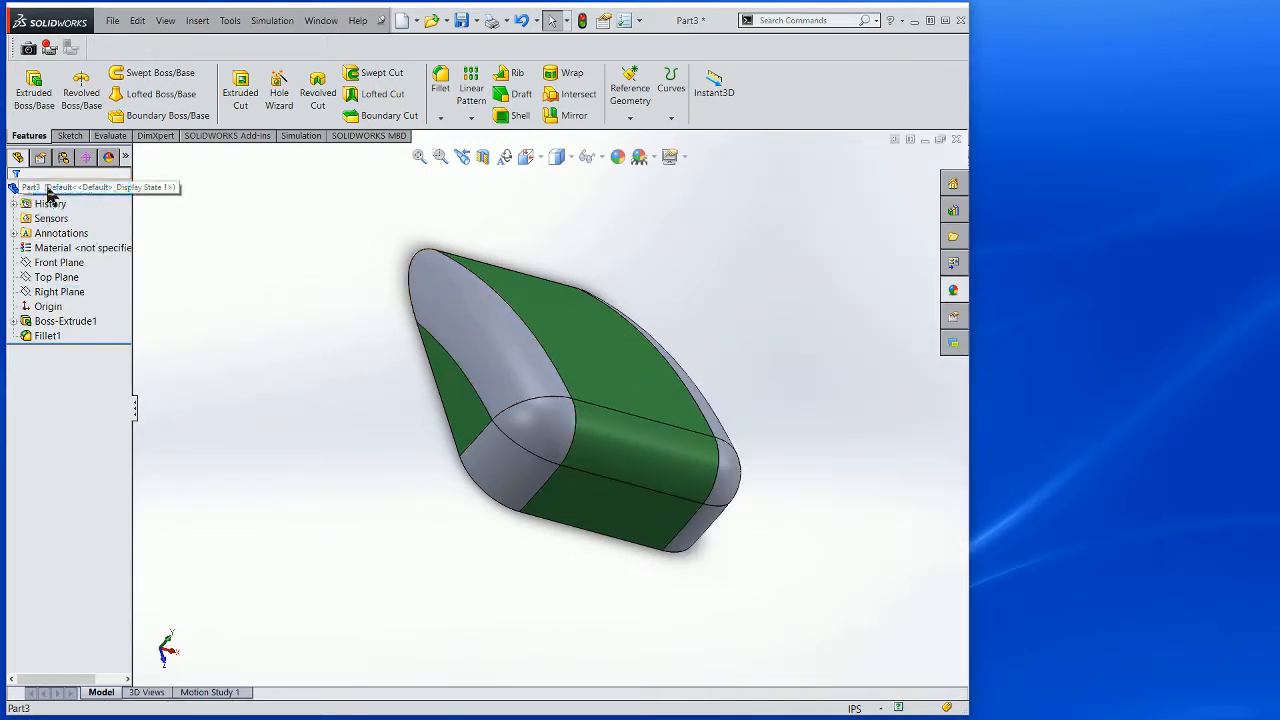
{"action": "left_click", "coordinate": [955, 291]}
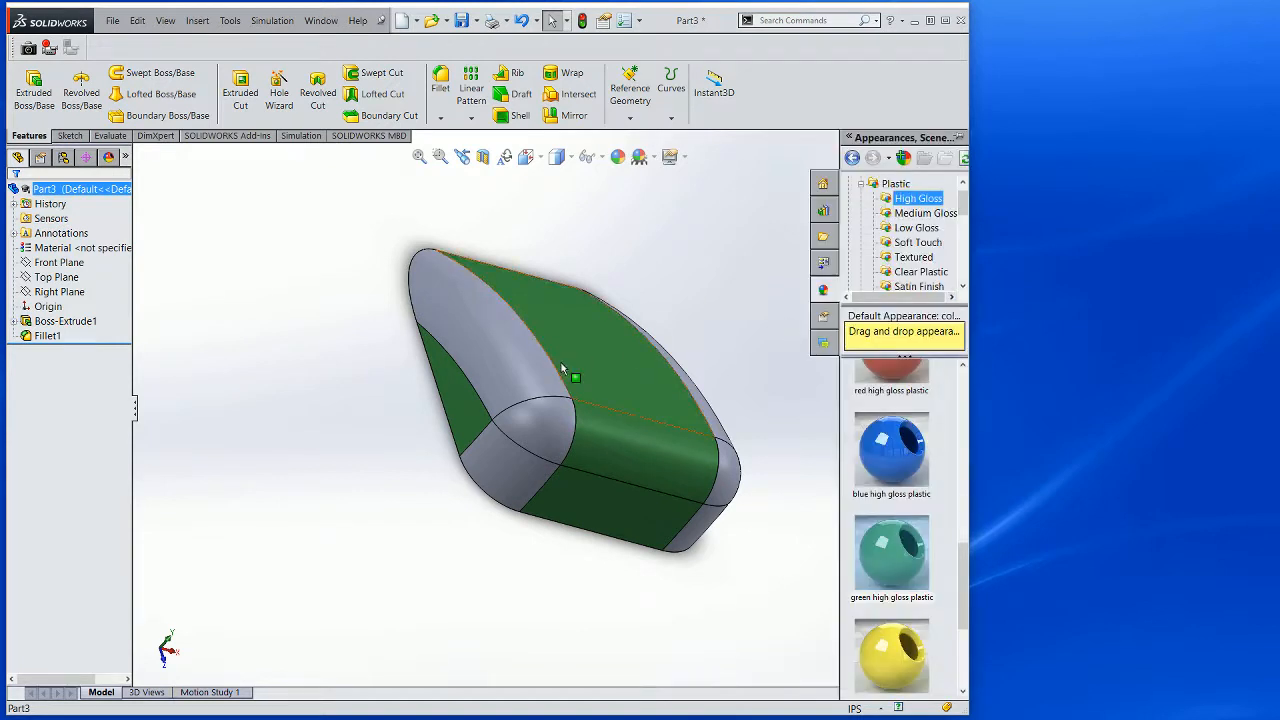
{"action": "left_click", "coordinate": [62, 321]}
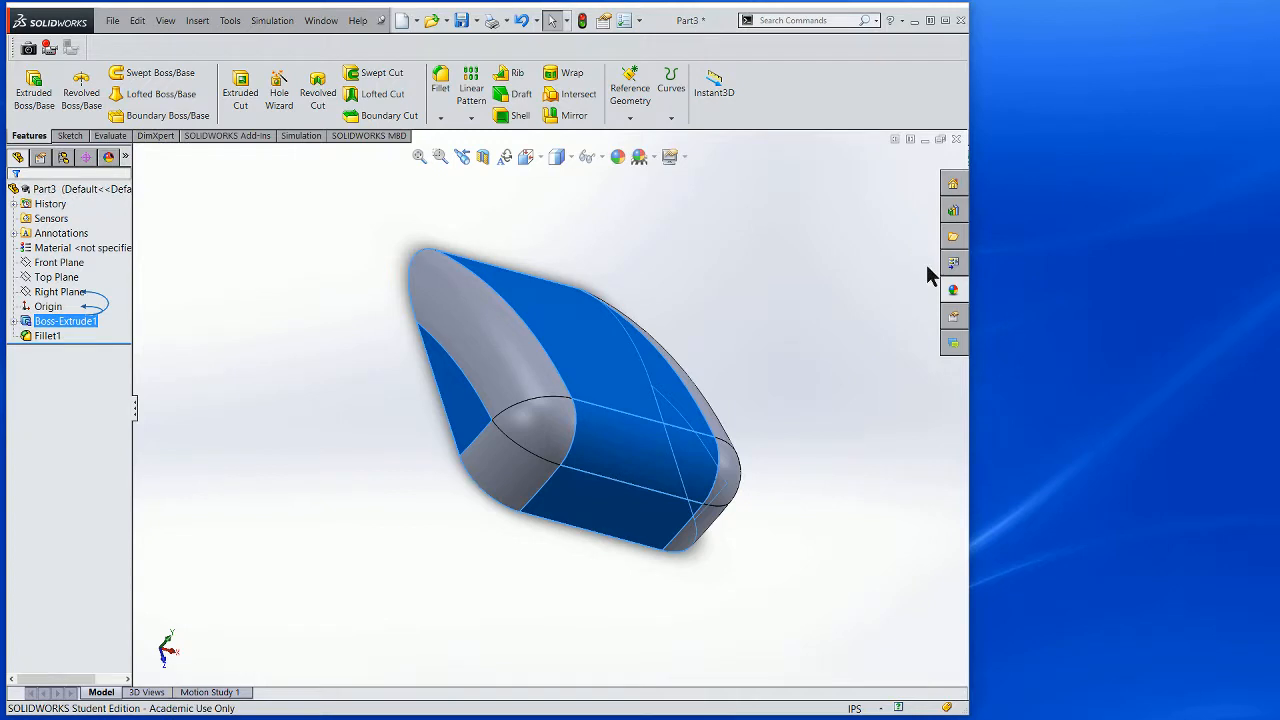
{"action": "left_click", "coordinate": [955, 291]}
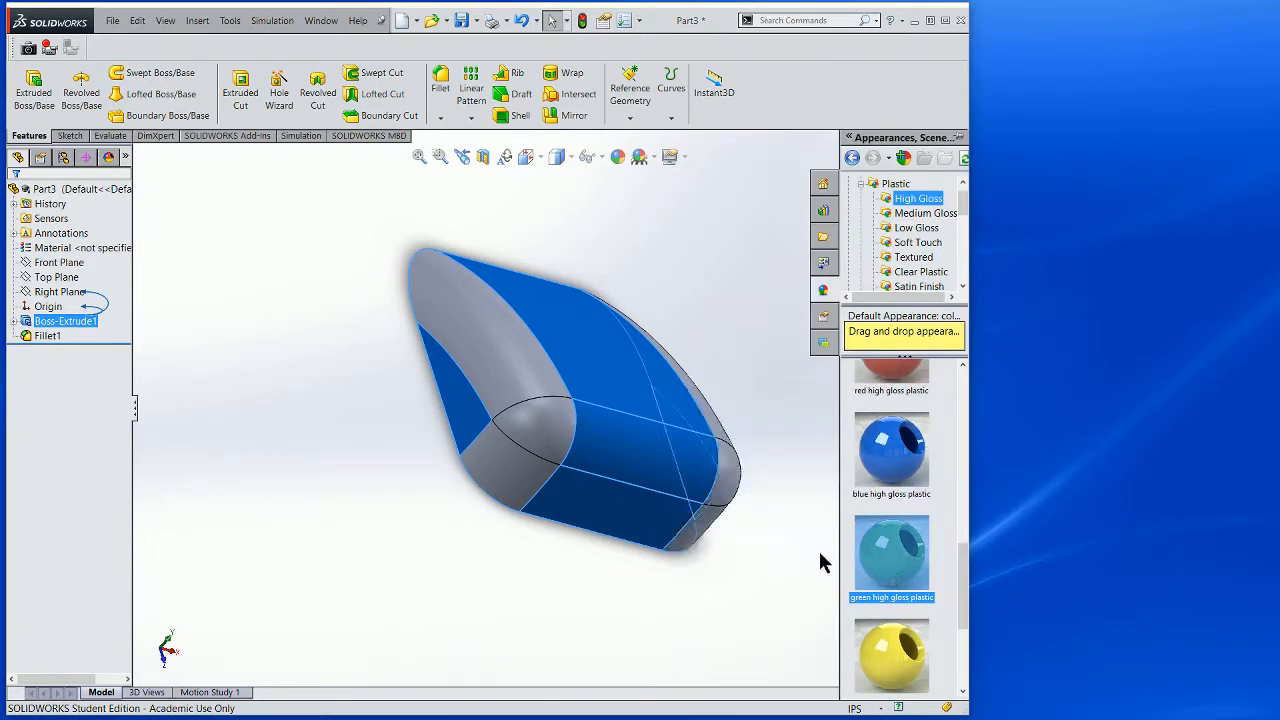
Apply the green high gloss plastic appearance to the windshield's fillet feature
{"action": "left_click", "coordinate": [14, 322]}
{"action": "left_click", "coordinate": [29, 351]}
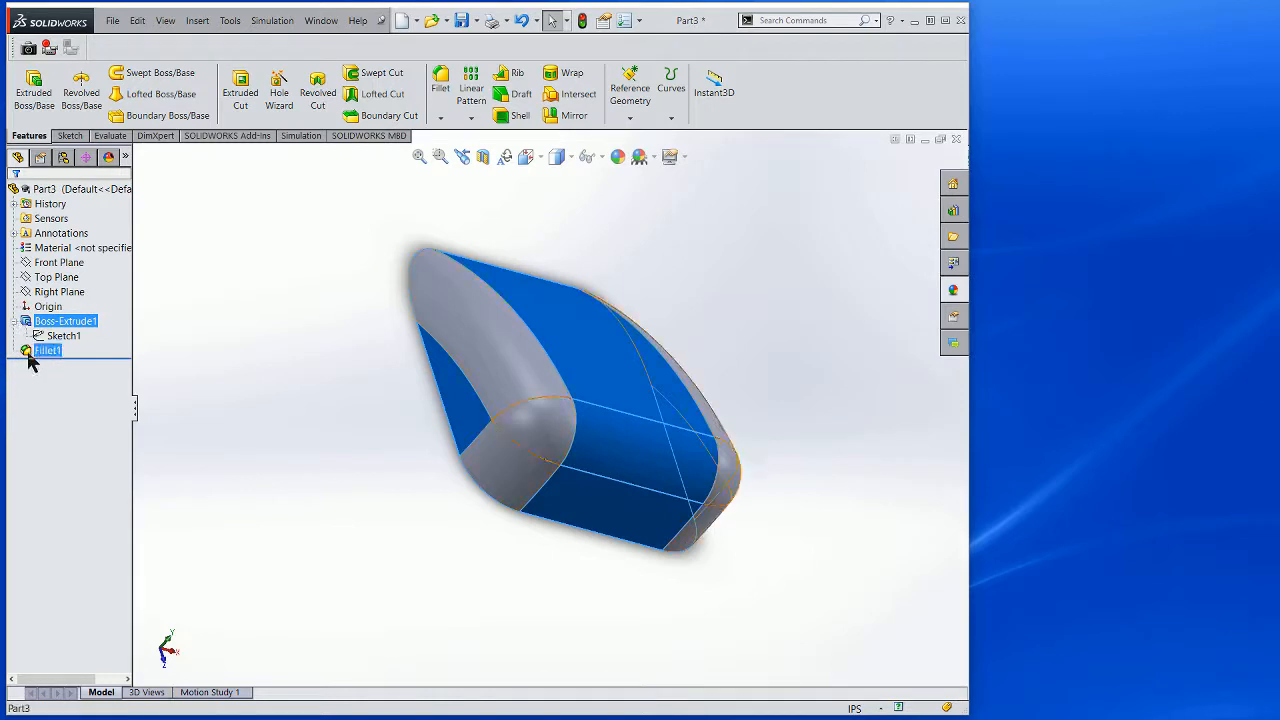
{"action": "left_click", "coordinate": [953, 291]}
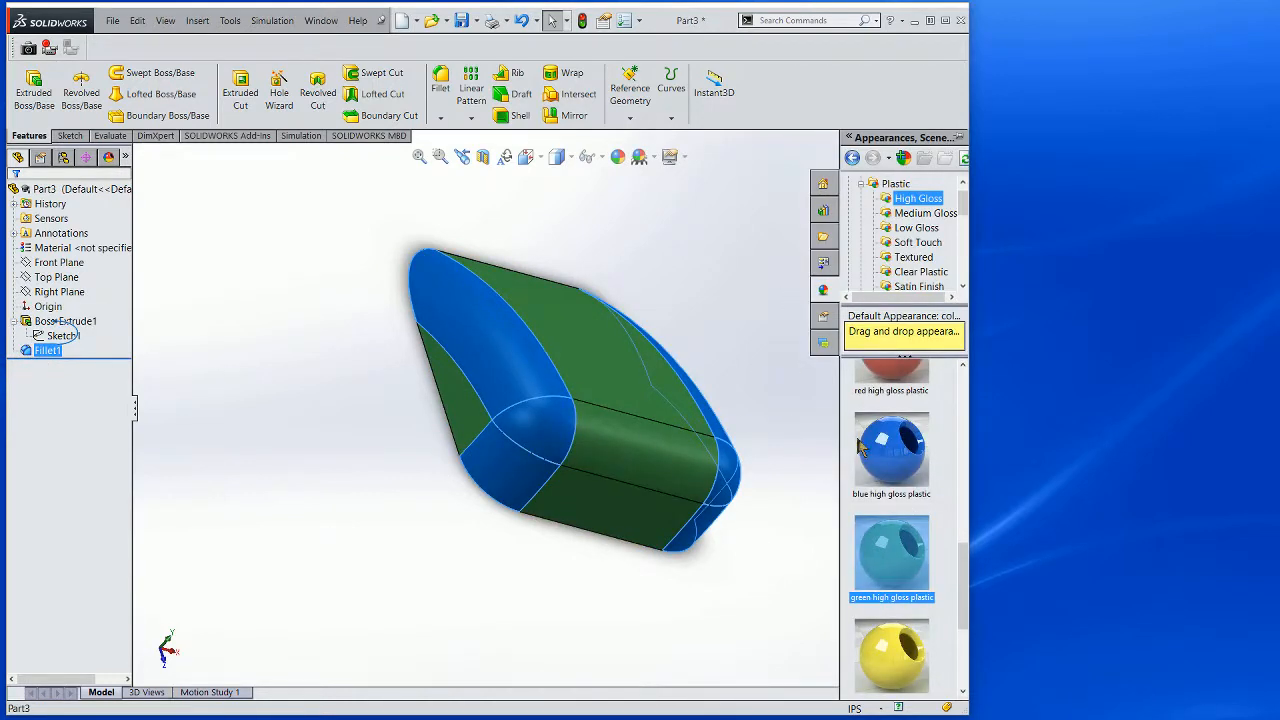
{"action": "double_click", "coordinate": [886, 548]}
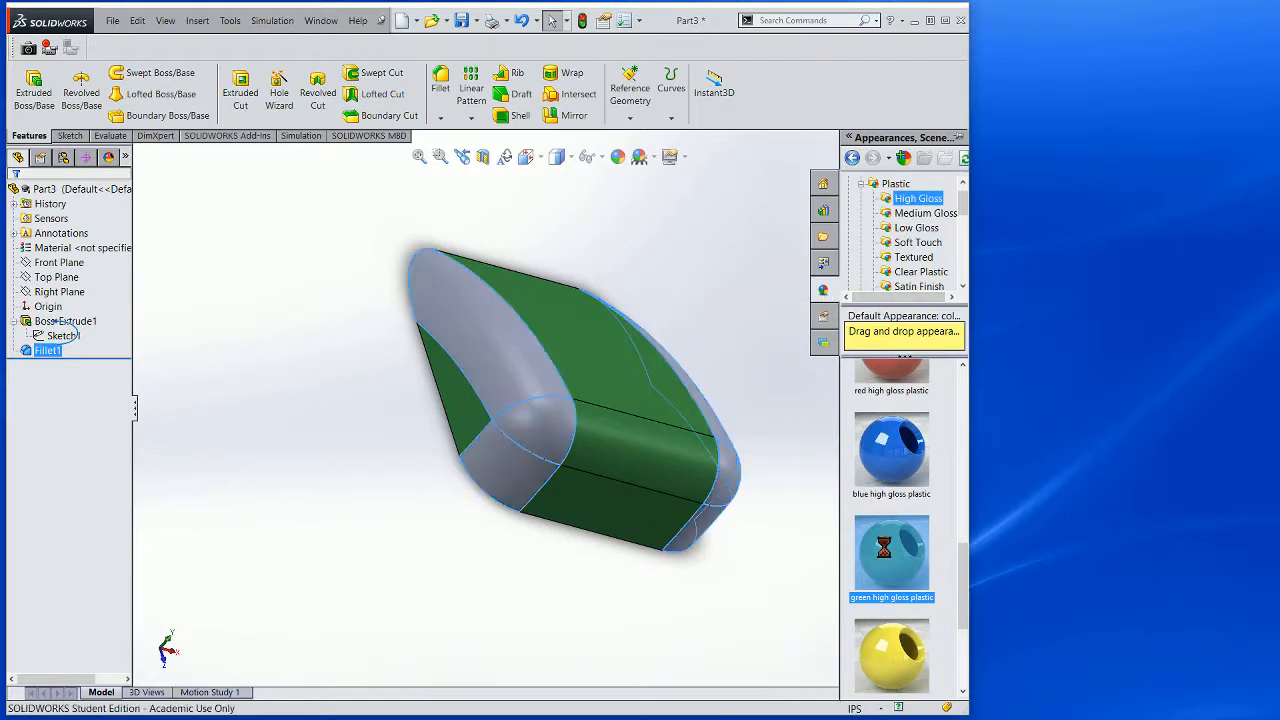
Apply the green high gloss plastic appearance to the entire part
{"action": "left_click", "coordinate": [62, 189]}
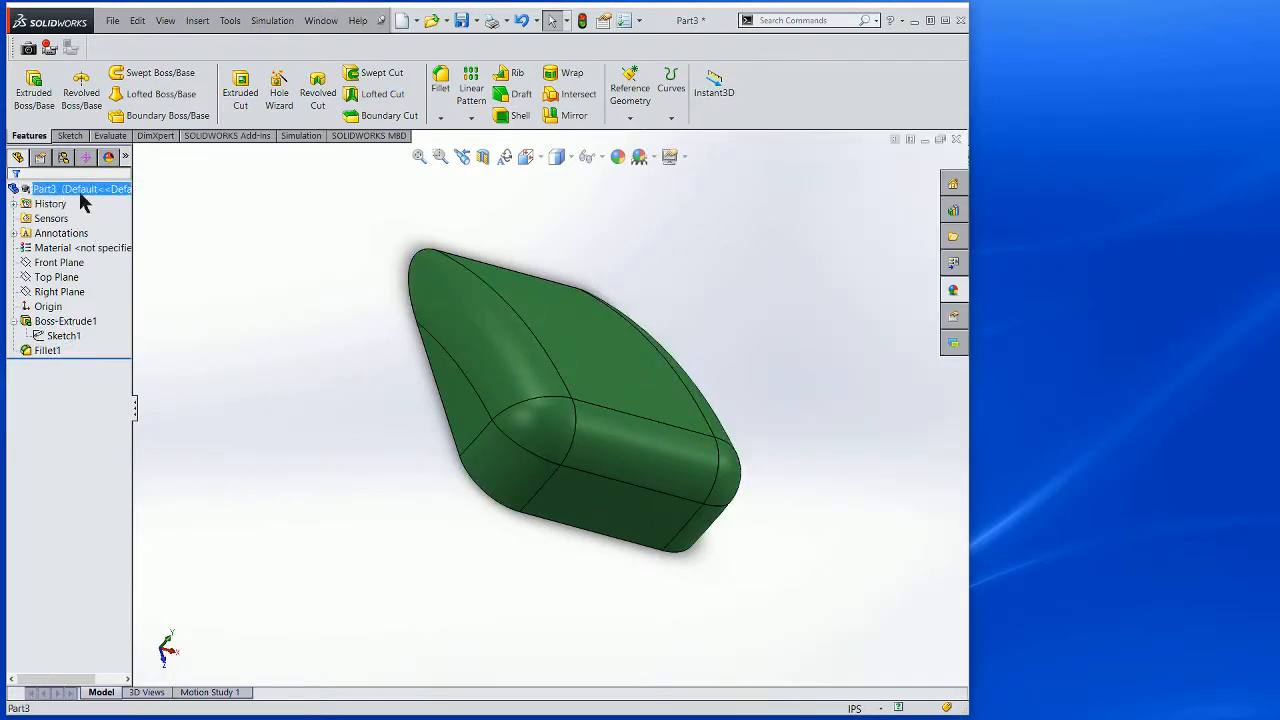
{"action": "left_click", "coordinate": [956, 290]}
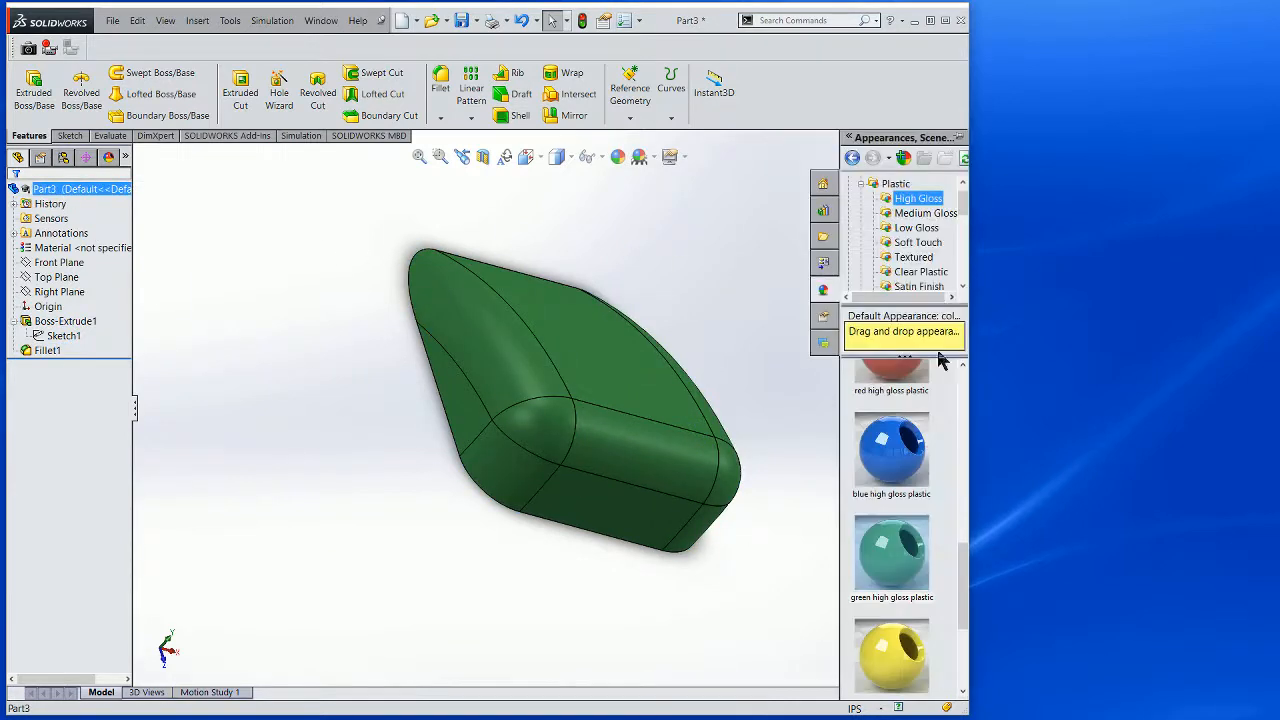
{"action": "left_click", "coordinate": [893, 573]}
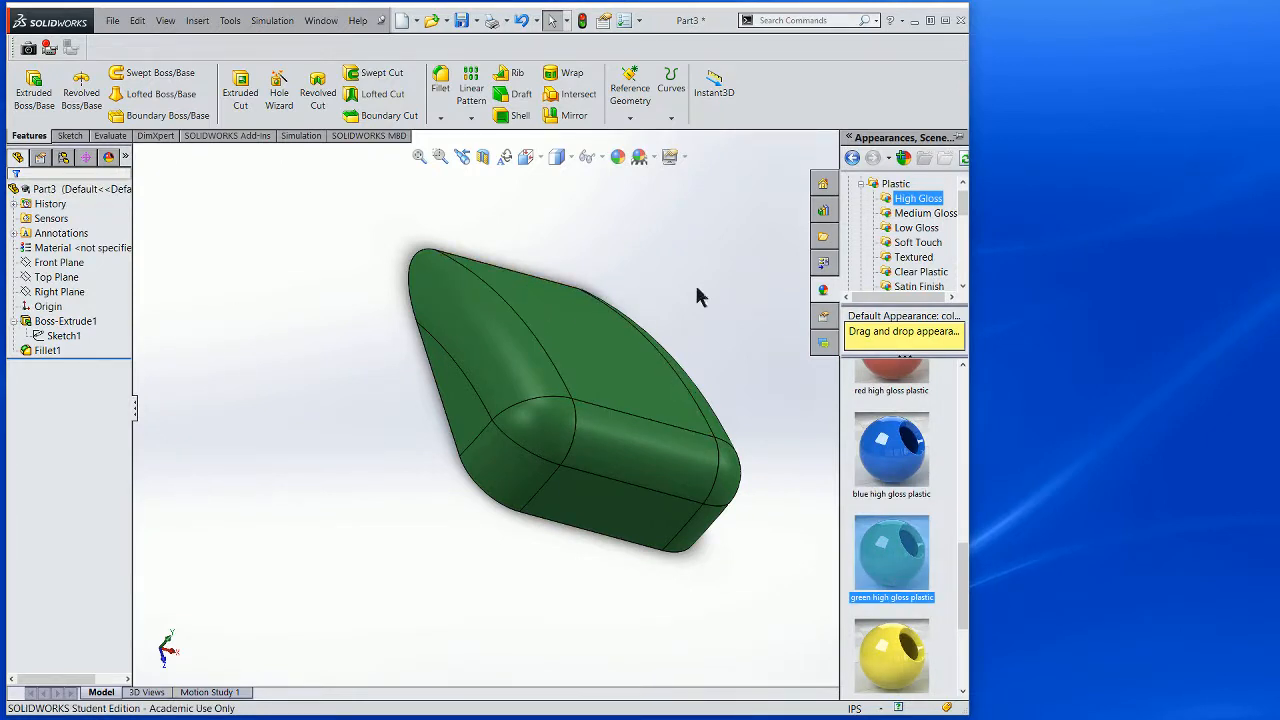
Start a shell on the windshield, check the wall thickness in the Word drawing, and set the shell thickness to 0.07 in
{"action": "middle_click_drag", "start_coordinate": [727, 340], "coordinate": [594, 290]}
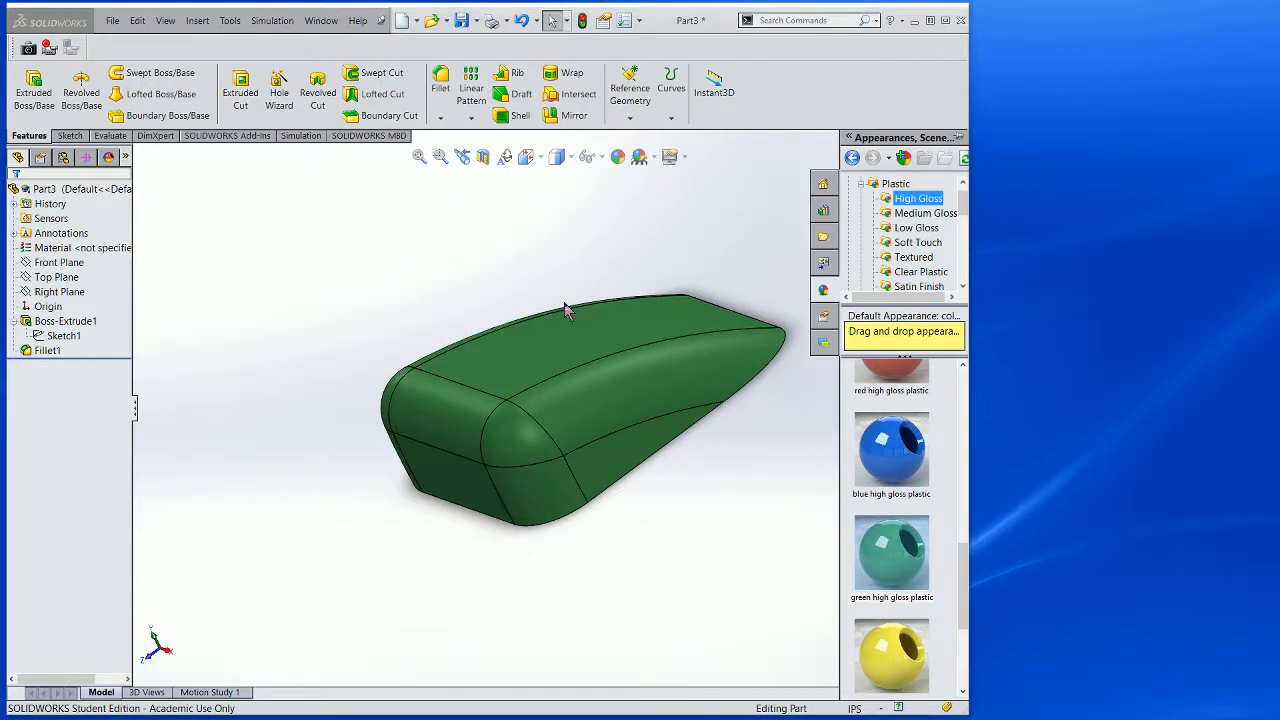
{"action": "scroll", "coordinate": [595, 401], "scroll_direction": "up", "scroll_amount": 4}
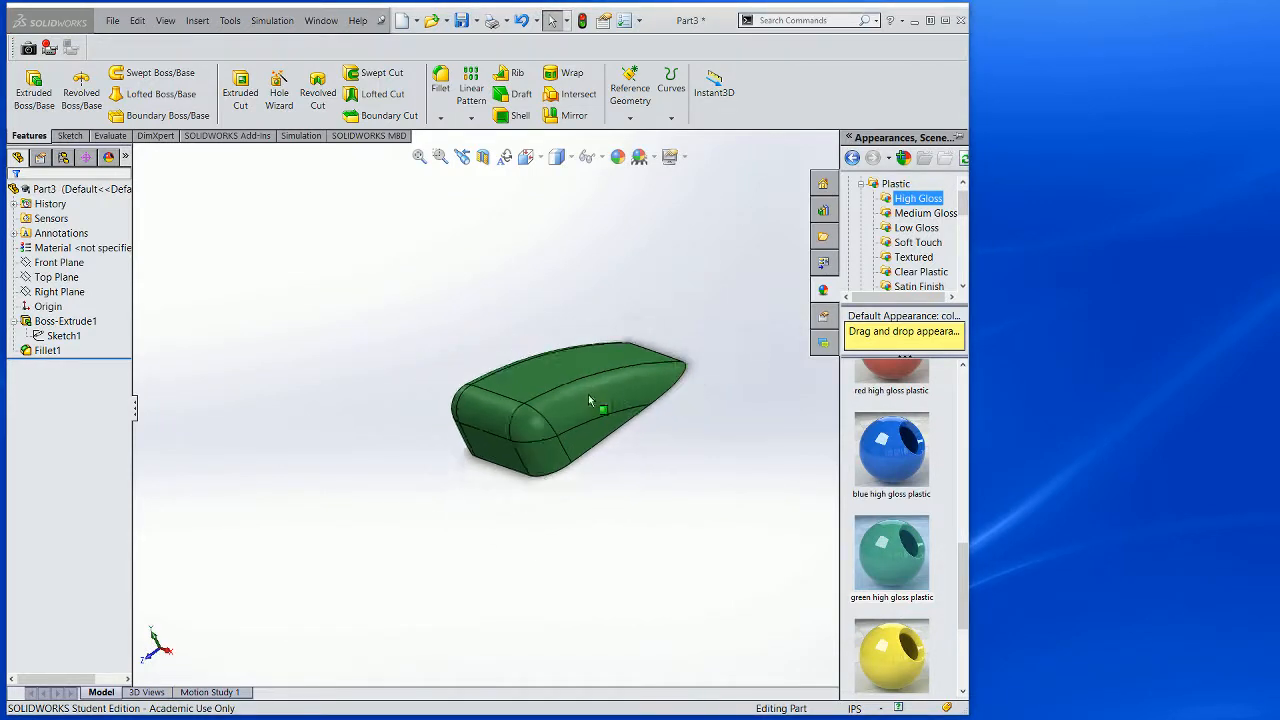
{"action": "middle_click_drag", "start_coordinate": [671, 390], "coordinate": [566, 215]}
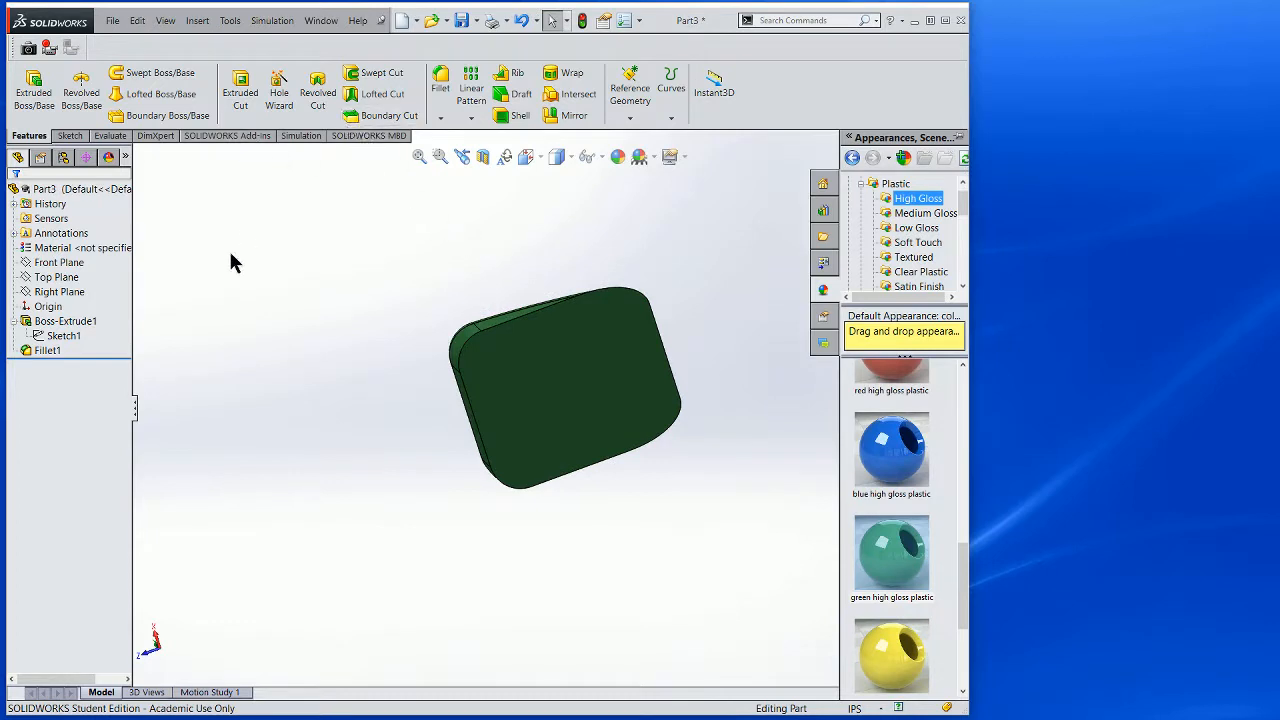
{"action": "left_click", "coordinate": [503, 117]}
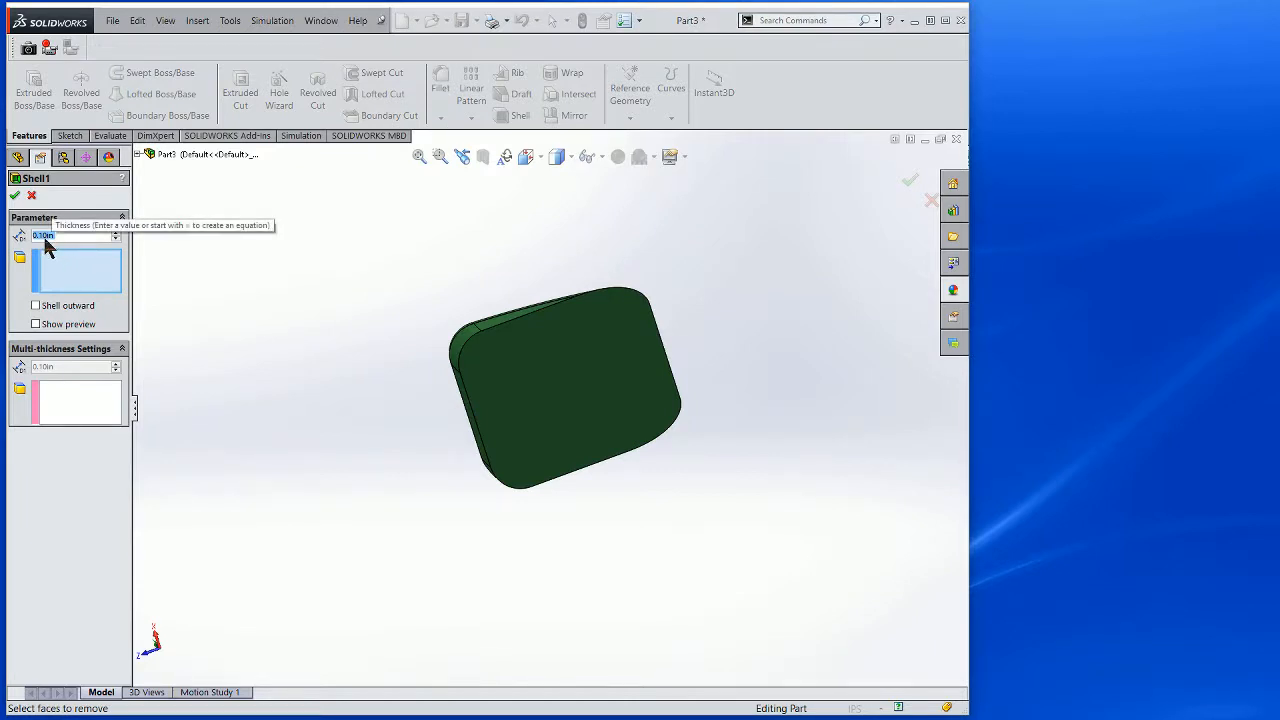
{"action": "left_click_drag", "start_coordinate": [0, 64], "coordinate": [650, 64]}
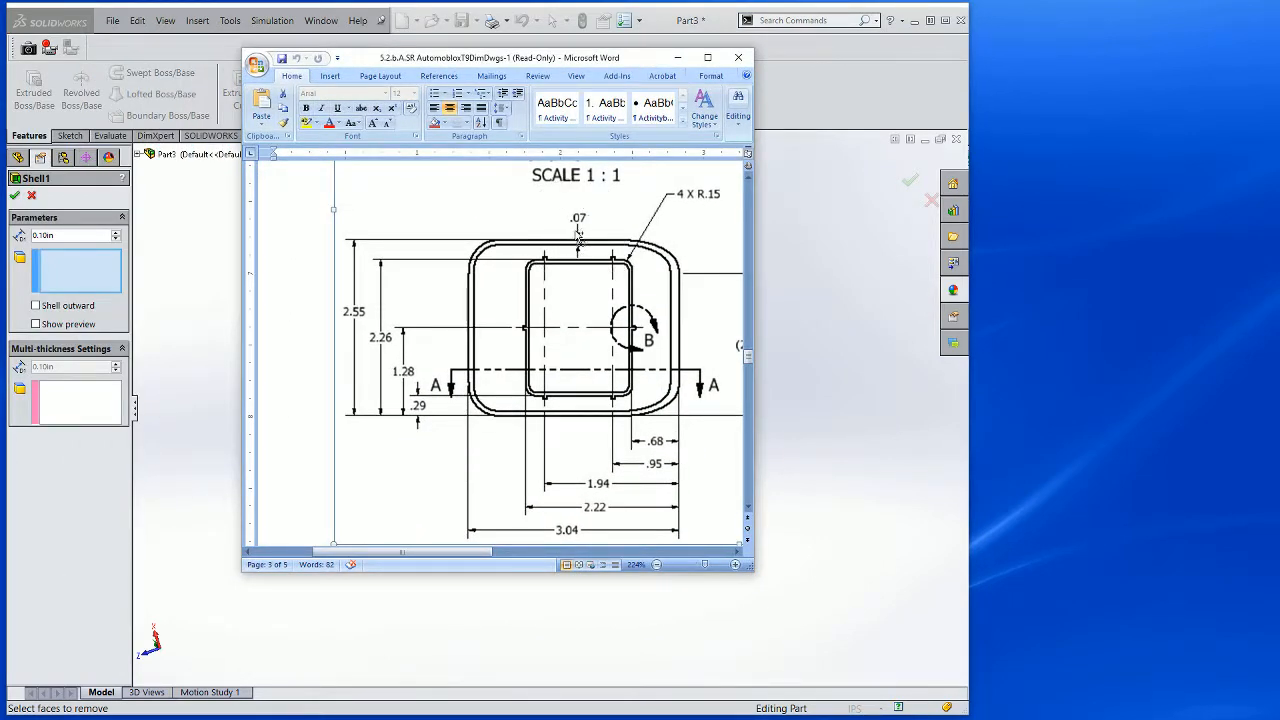
{"action": "left_click_drag", "start_coordinate": [573, 63], "coordinate": [0, 63]}
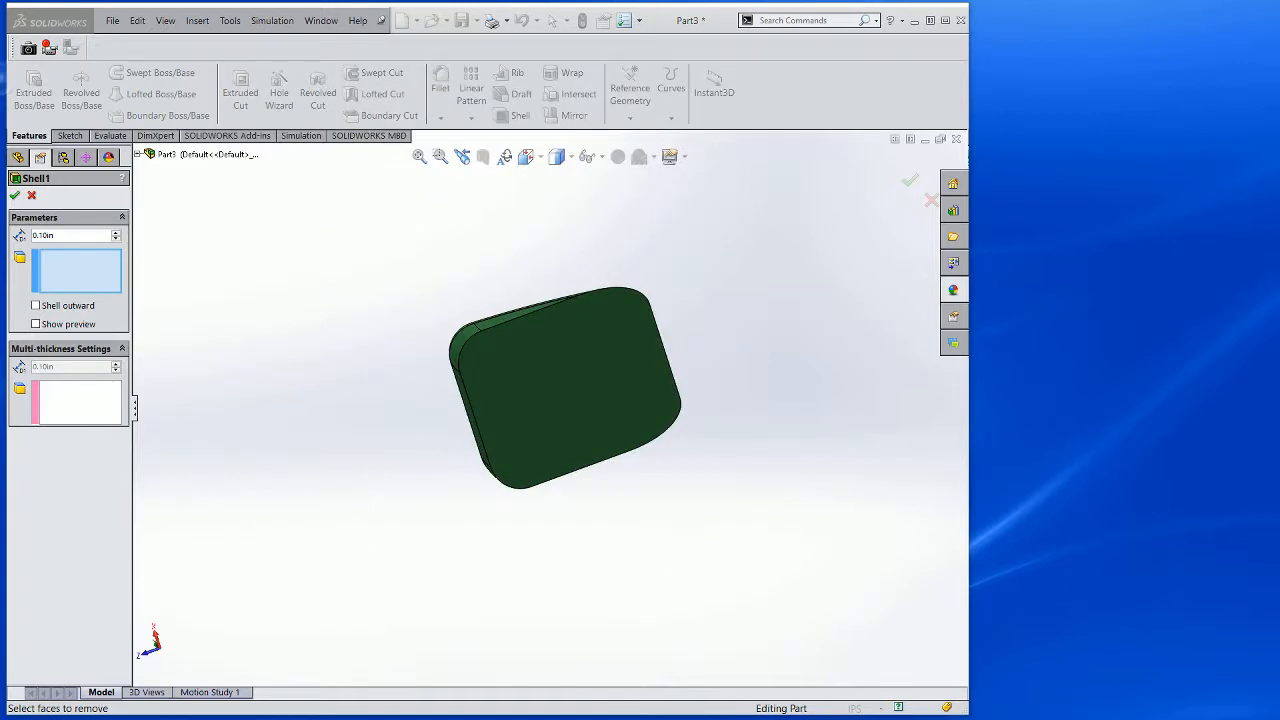
{"action": "double_click", "coordinate": [61, 236]}
{"action": "type", "text": ".07"}
{"action": "key", "text": "Return"}
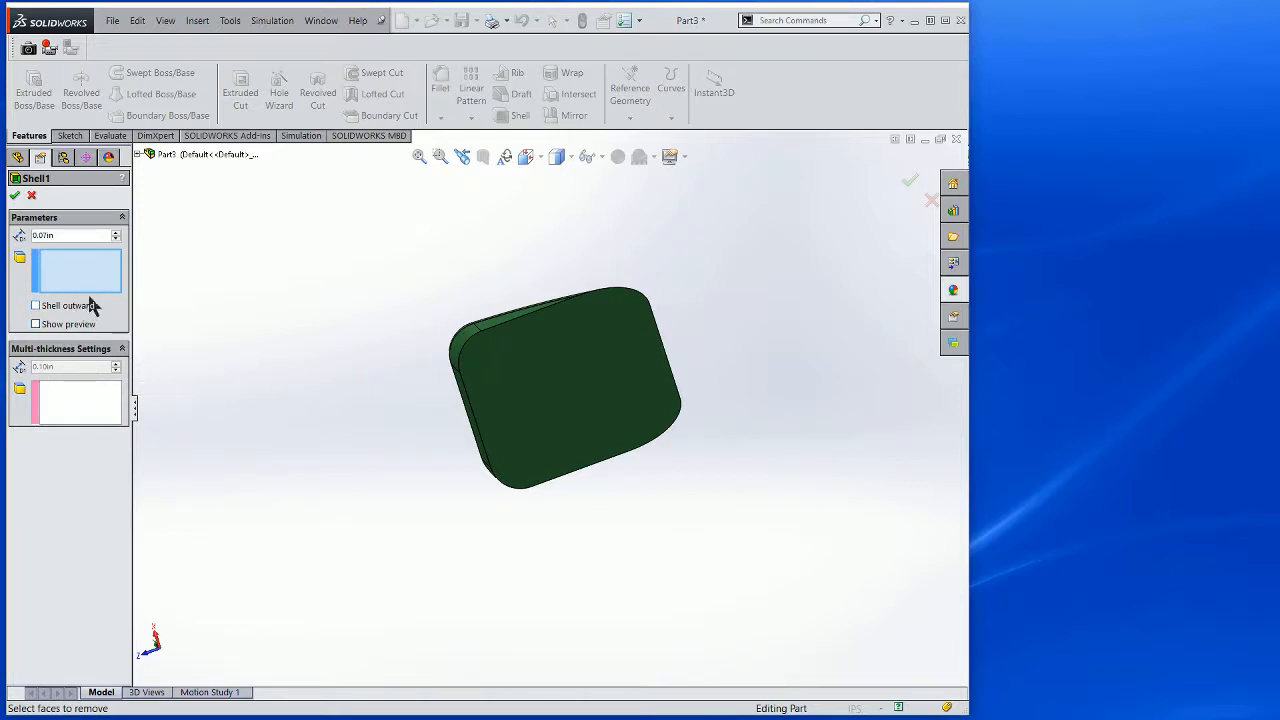
Choose the windshield's flat underside as the face to remove, enable the shell preview, and complete the shell
{"action": "left_click", "coordinate": [548, 382]}
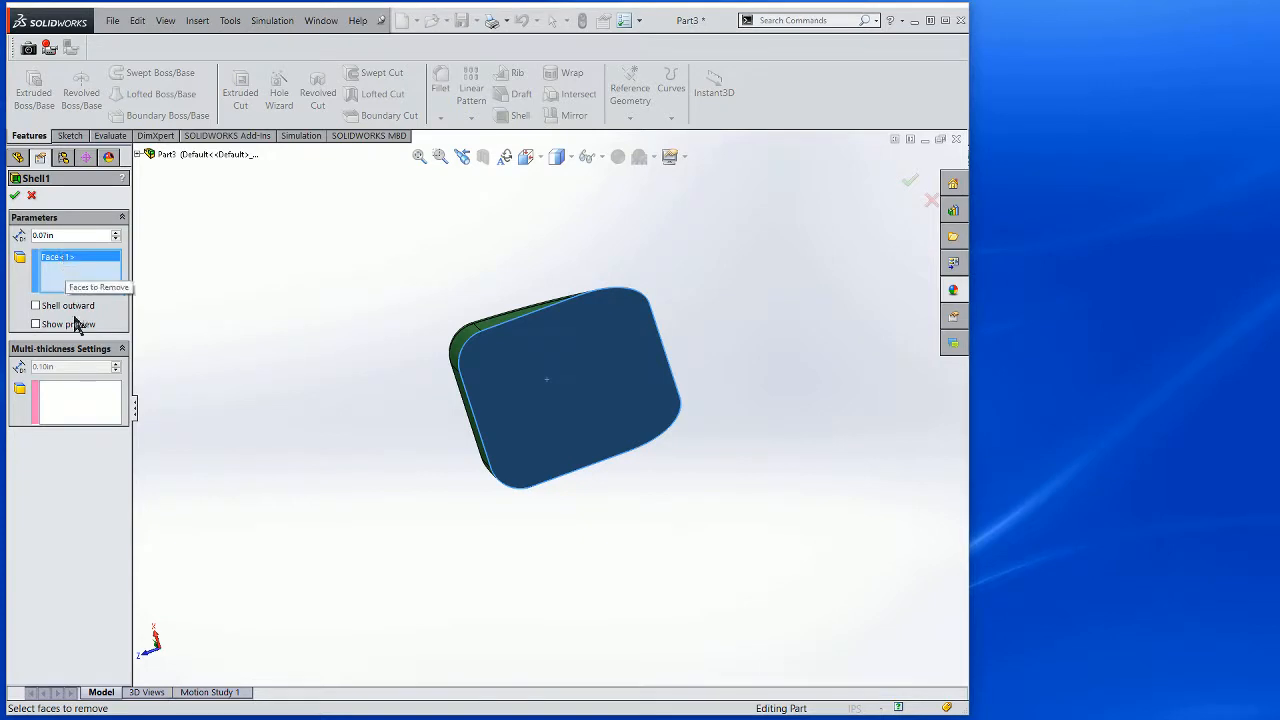
{"action": "left_click", "coordinate": [37, 325]}
{"action": "mouse_move", "coordinate": [470, 288]}
{"action": "middle_mouse_down"}
{"action": "mouse_move", "coordinate": [474, 271]}
{"action": "mouse_move", "coordinate": [477, 306]}
{"action": "mouse_move", "coordinate": [430, 379]}
{"action": "mouse_move", "coordinate": [426, 423]}
{"action": "mouse_move", "coordinate": [455, 440]}
{"action": "mouse_move", "coordinate": [420, 326]}
{"action": "mouse_move", "coordinate": [426, 277]}
{"action": "mouse_move", "coordinate": [503, 277]}
{"action": "mouse_move", "coordinate": [545, 321]}
{"action": "mouse_move", "coordinate": [480, 311]}
{"action": "middle_mouse_up"}
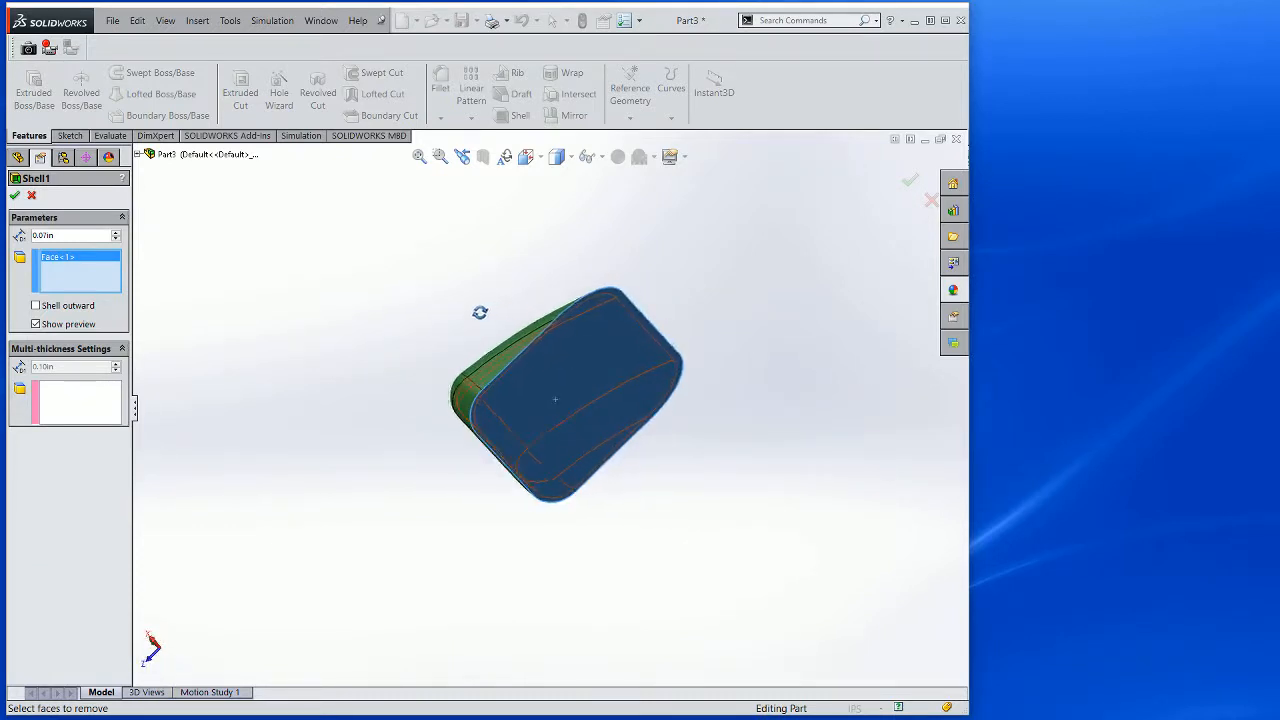
{"action": "left_click", "coordinate": [15, 196]}
Inspect the shelled windshield from its open underside, in the top view and in the trimetric view
{"action": "middle_click_drag", "start_coordinate": [594, 288], "coordinate": [645, 553]}
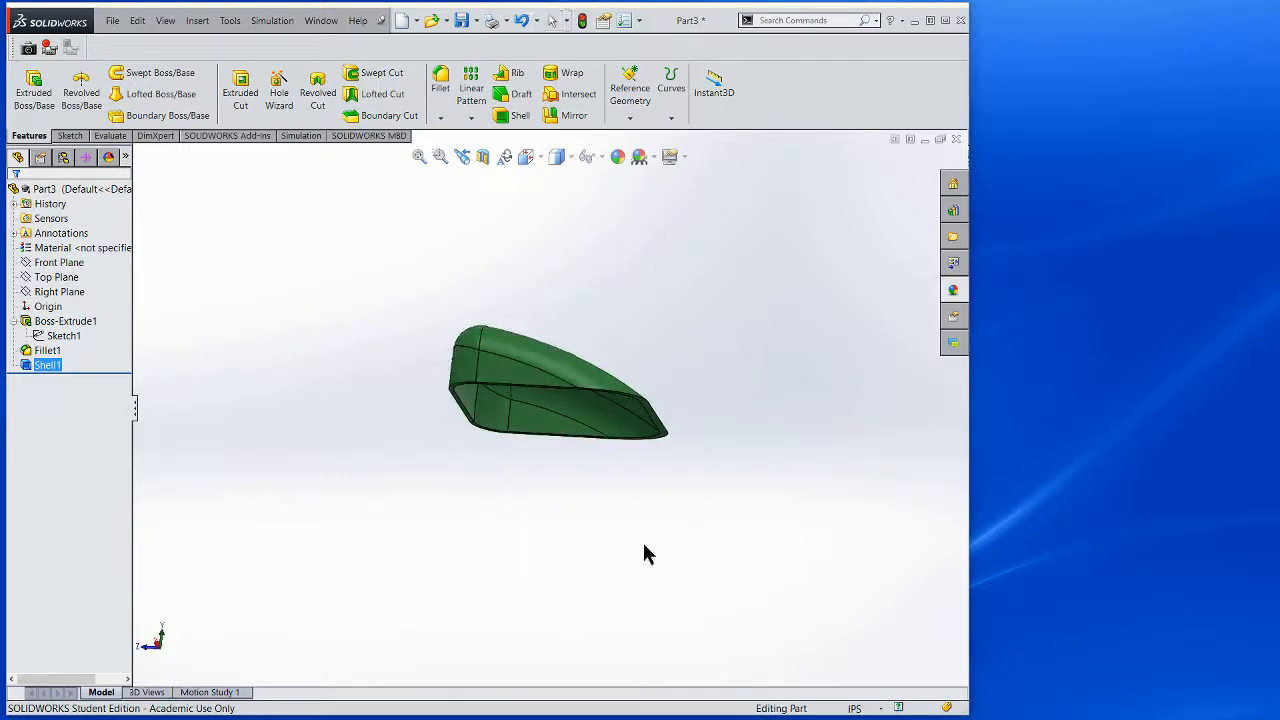
{"action": "right_click_drag", "start_coordinate": [667, 356], "coordinate": [705, 309]}
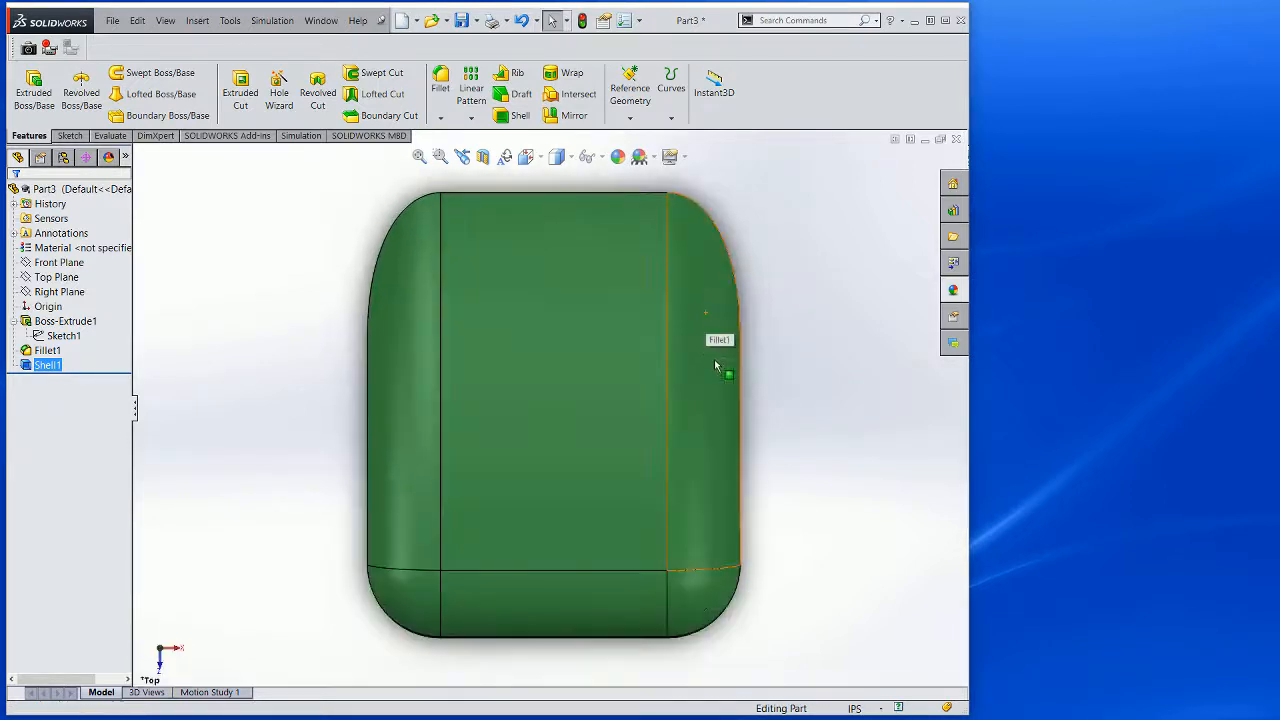
{"action": "right_click_drag", "start_coordinate": [791, 360], "coordinate": [826, 334]}
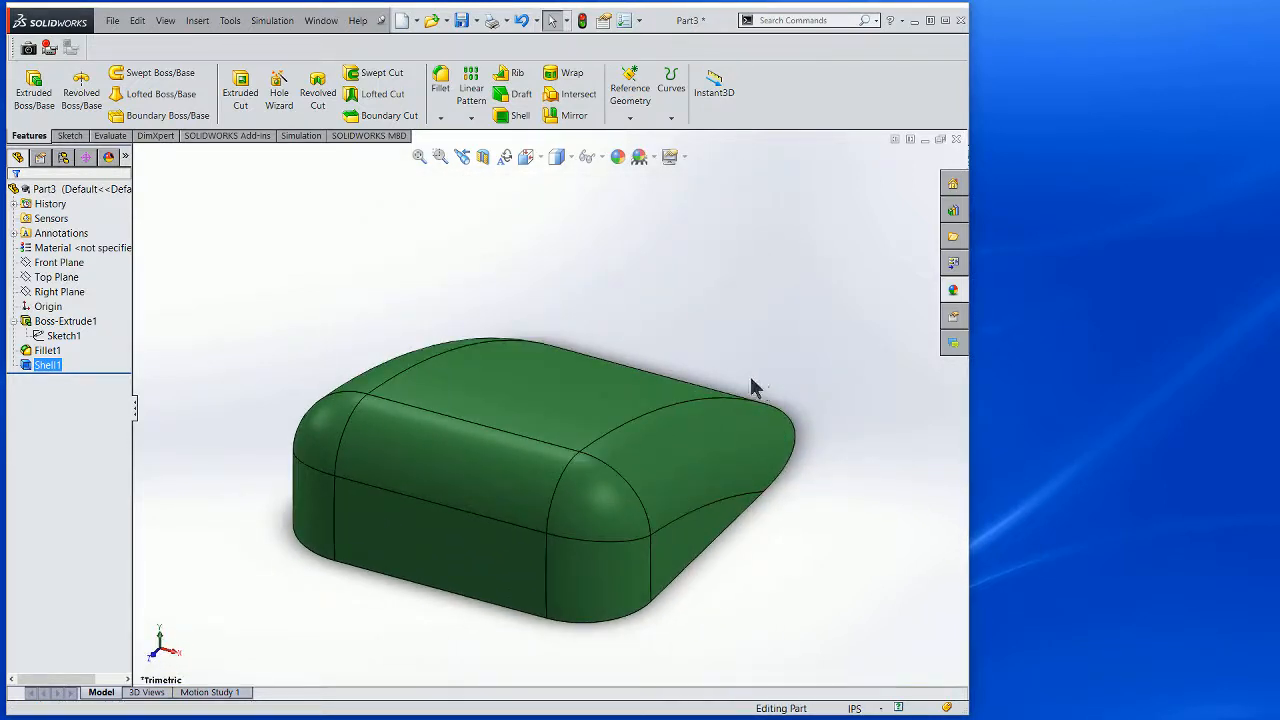
{"action": "scroll", "coordinate": [708, 448], "scroll_direction": "up", "scroll_amount": 2}
{"action": "scroll", "coordinate": [700, 447], "scroll_direction": "down", "scroll_amount": 2}
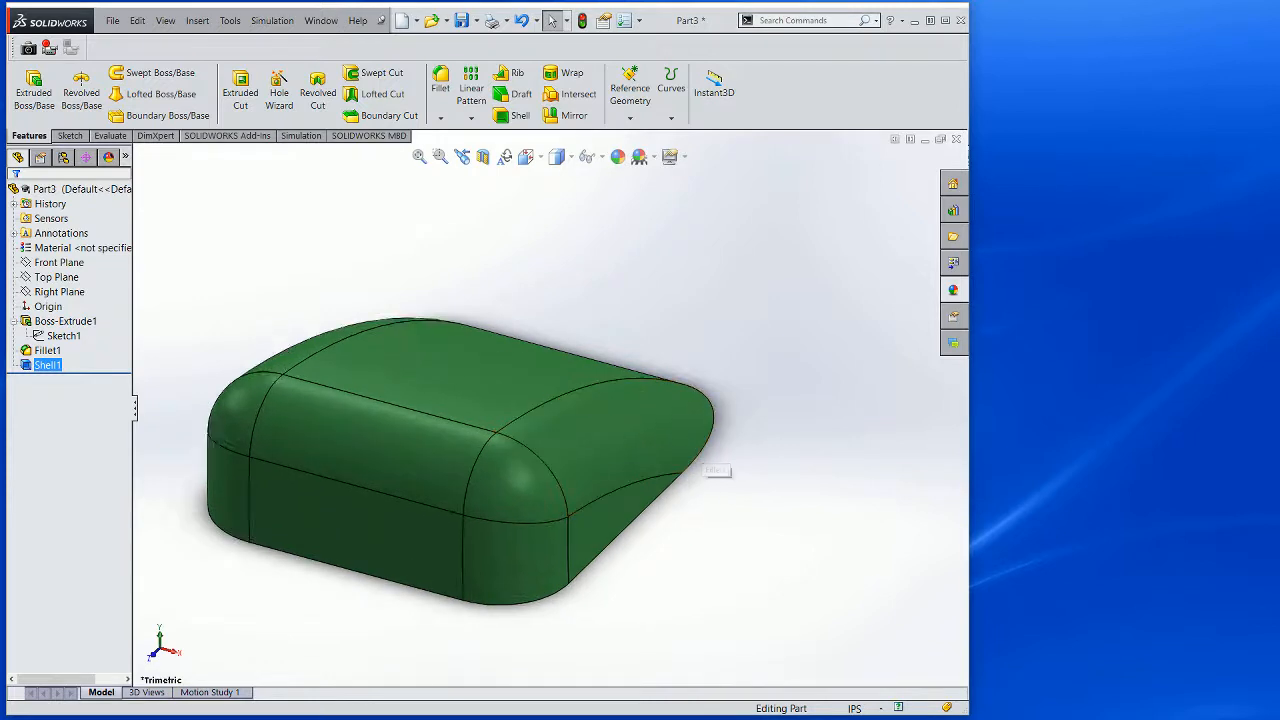